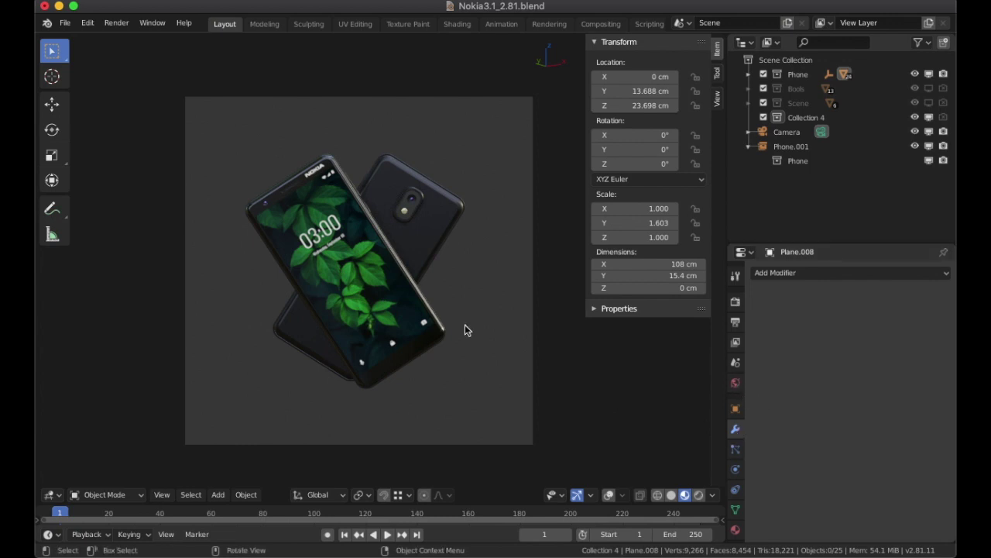
# Step: Switch the viewport to solid shading and turn the viewport overlays on
pyautogui.click(670, 495)
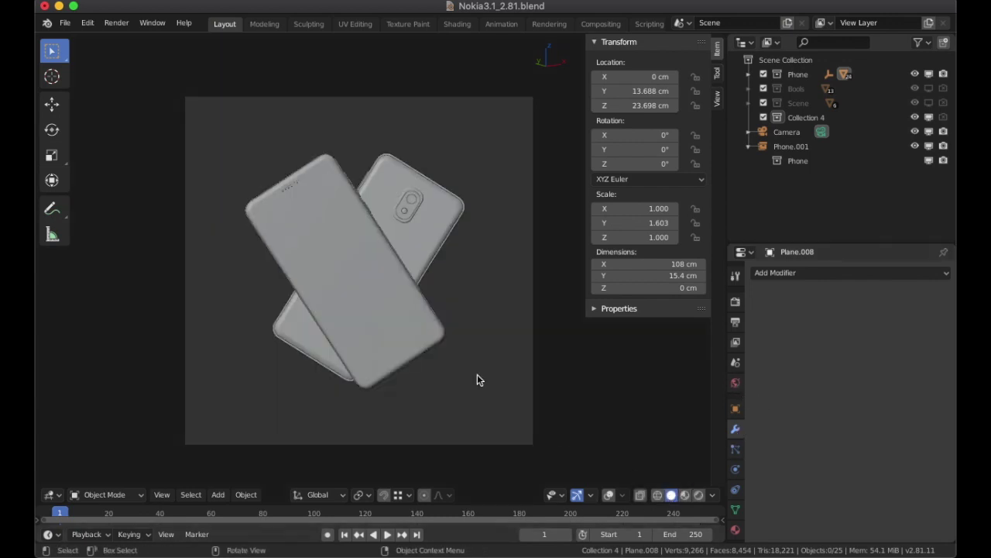
pyautogui.press('KP_0')
pyautogui.click(610, 496)
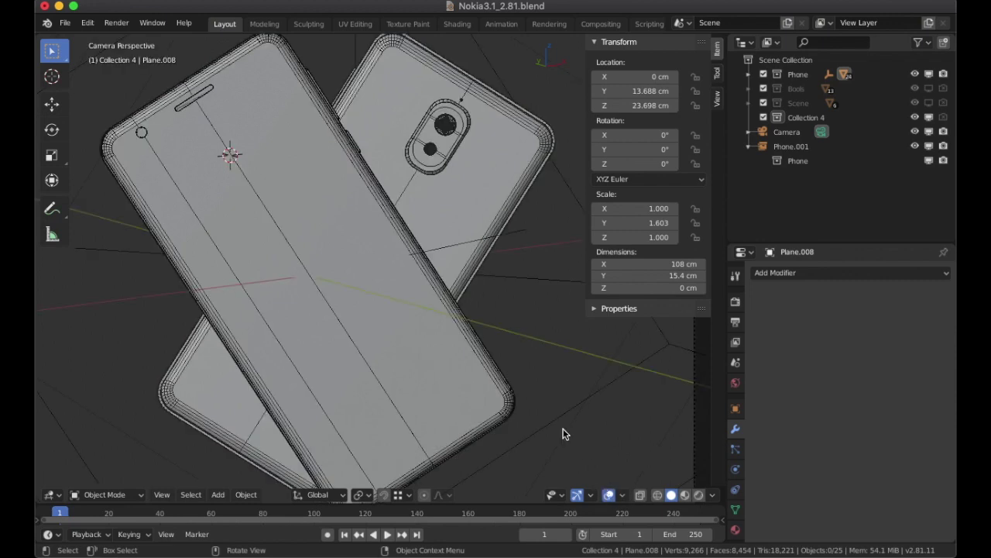
# Step: Hide the rear phone instance, Phone.001, in the viewport
pyautogui.scroll(-5, 526, 346)
pyautogui.moveTo(526, 346); pyautogui.dragTo(490, 346, button='middle')
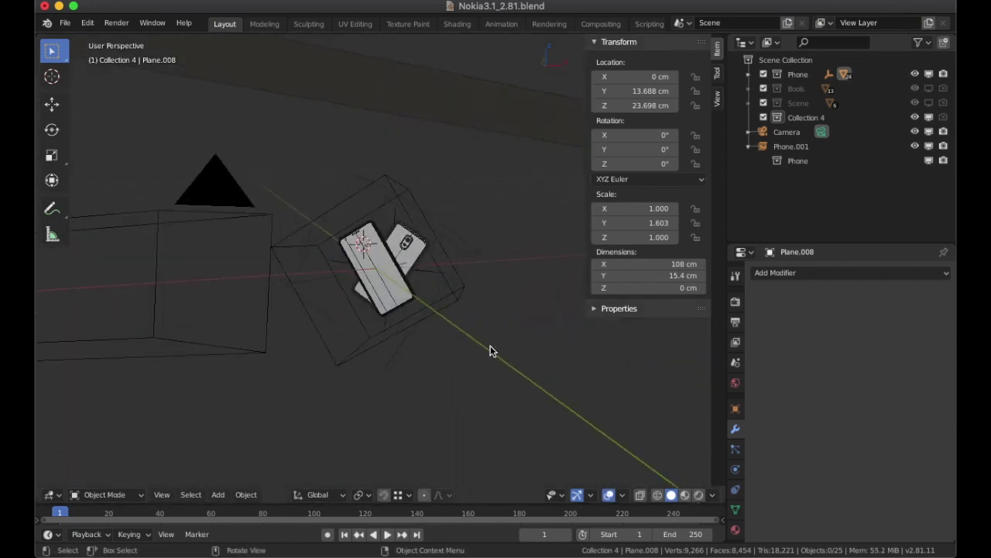
pyautogui.click(462, 261)
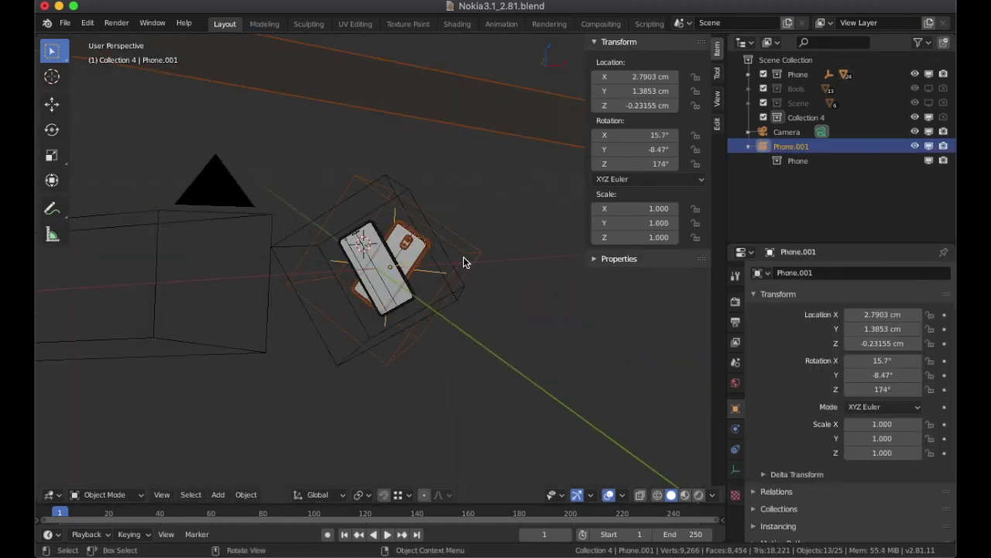
pyautogui.press('h')
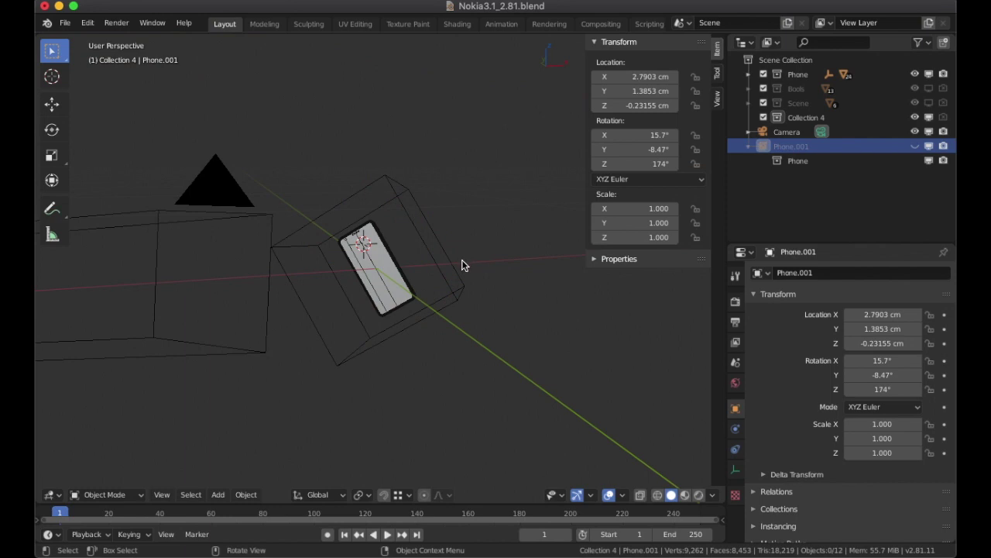
# Step: Set the X, Y and Z rotation of the remaining phone's parent Empty to 0° in the front view
pyautogui.press('KP_1')
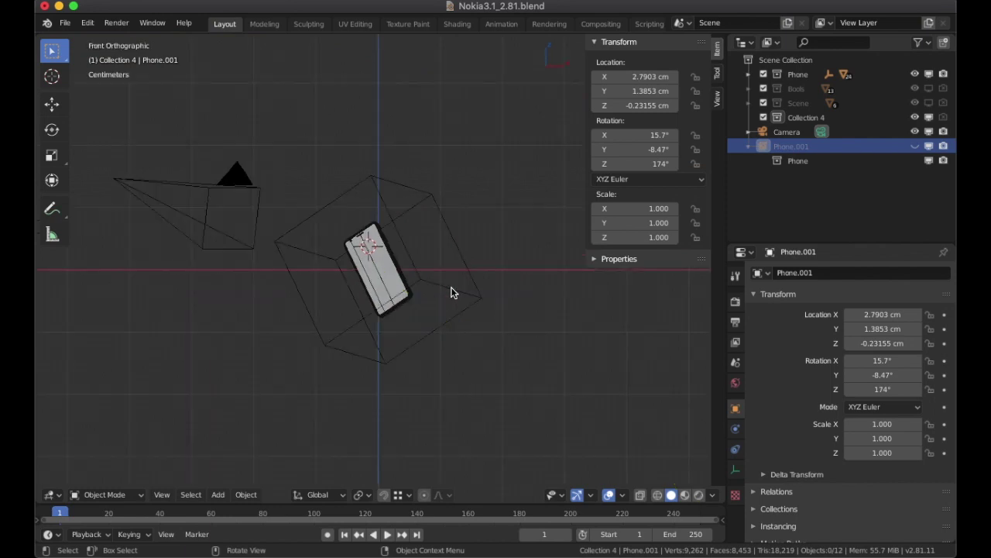
pyautogui.click(453, 288)
pyautogui.press('KP_Decimal')
pyautogui.moveTo(624, 133); pyautogui.dragTo(626, 163)
pyautogui.write('0')
pyautogui.press('Return')
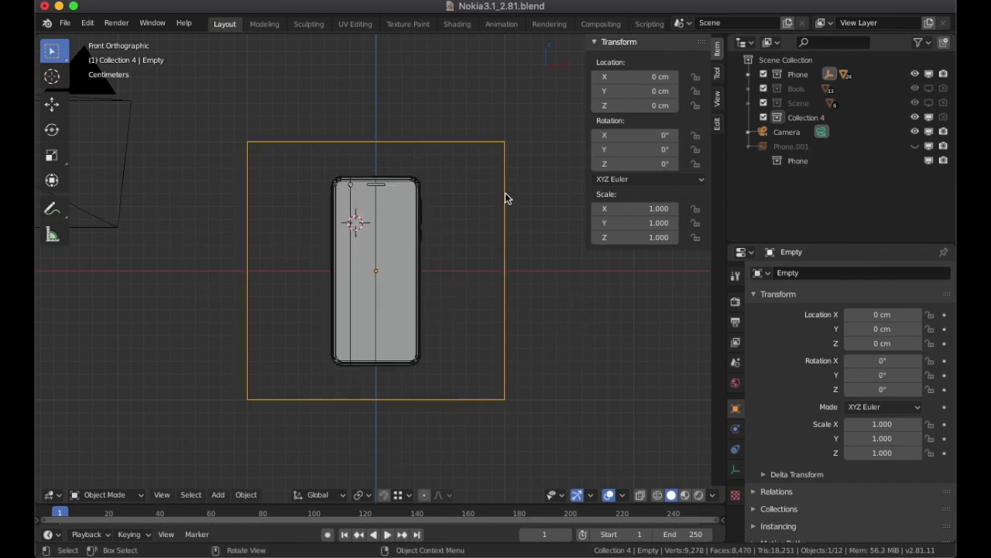
# Step: Hide all visible child objects of the Empty except the Phone body
pyautogui.scroll(2, 500, 209)
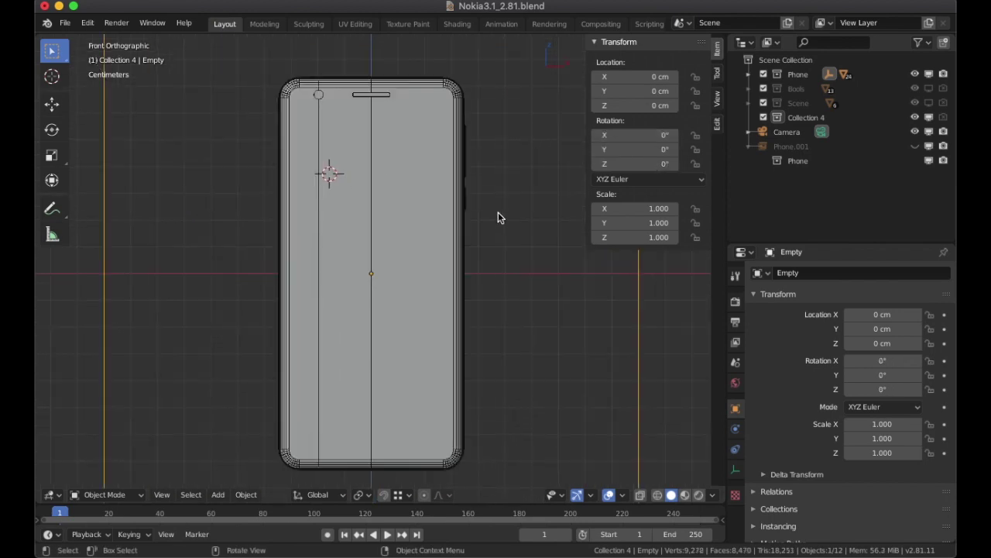
pyautogui.click(746, 75)
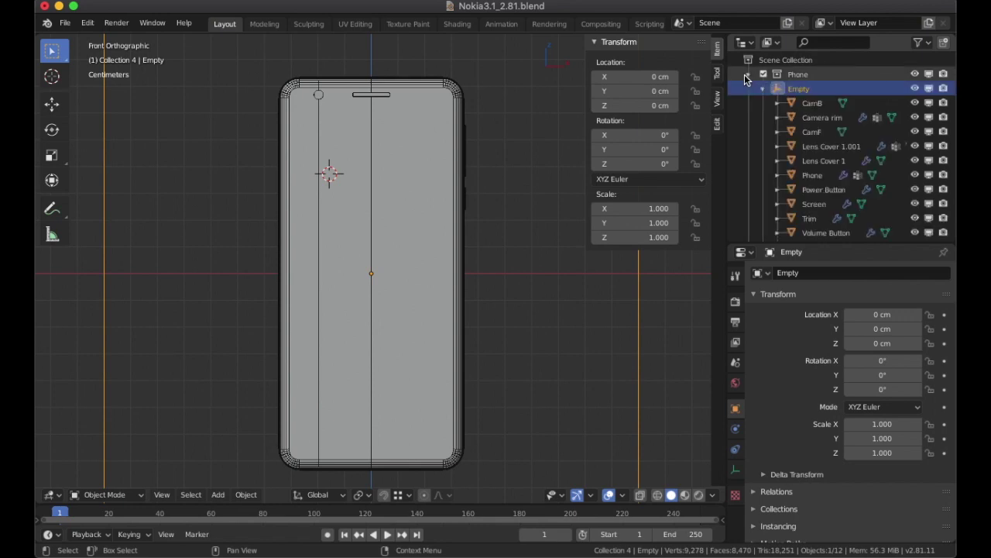
pyautogui.moveTo(915, 103); pyautogui.dragTo(915, 227)
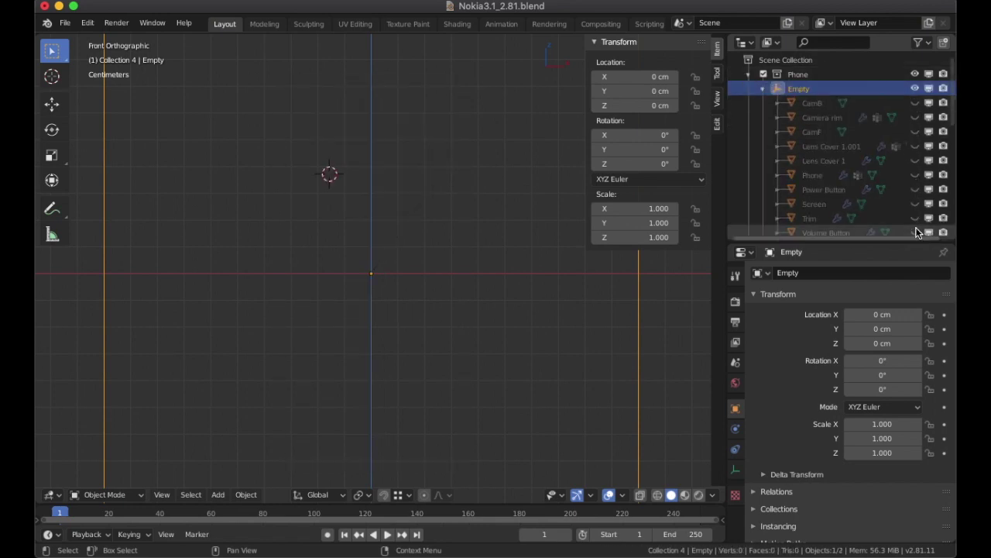
pyautogui.scroll(-2, 902, 148)
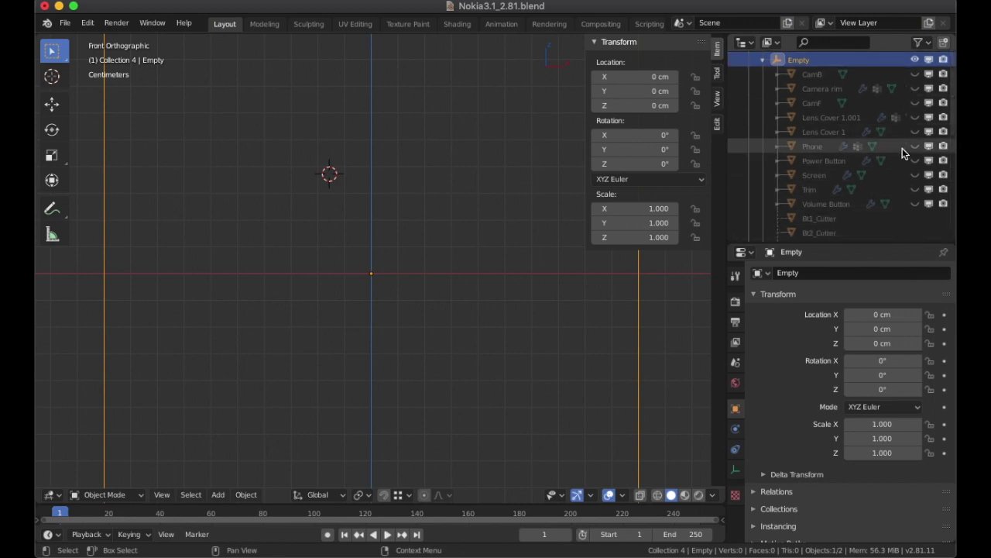
pyautogui.click(914, 146)
# Step: Select the Phone body and turn off the viewport display of every modifier in its stack
pyautogui.moveTo(430, 191); pyautogui.dragTo(422, 219, button='middle')
pyautogui.scroll(3, 425, 179)
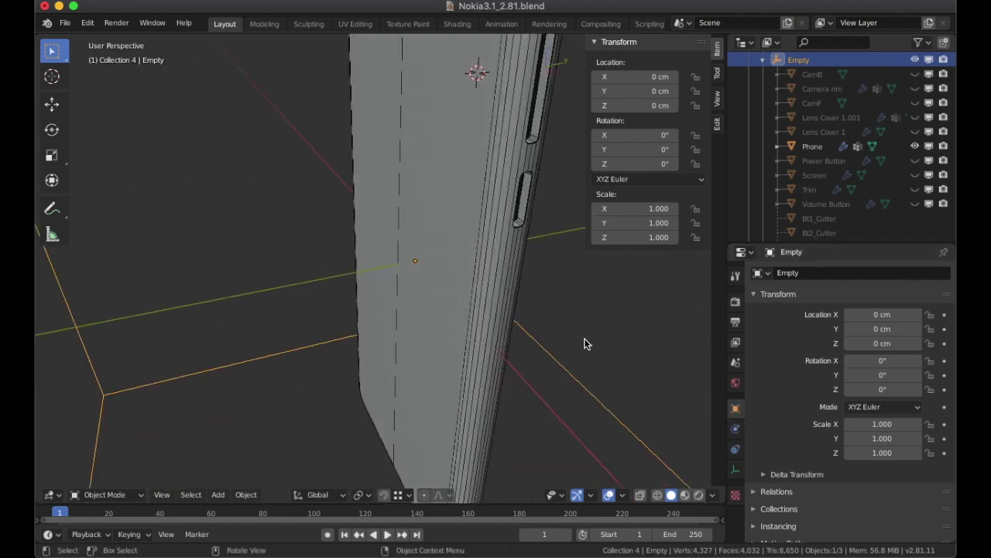
pyautogui.click(490, 304)
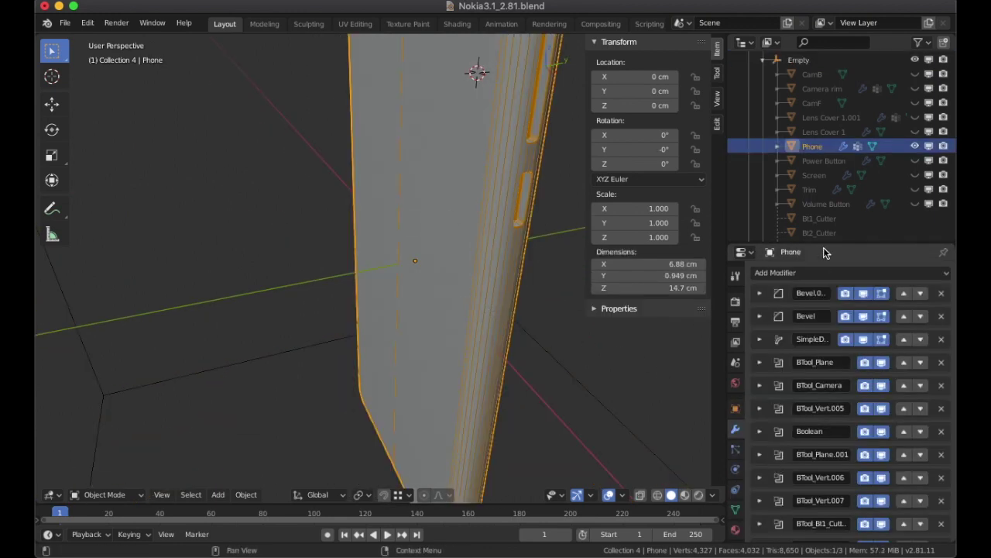
pyautogui.moveTo(824, 243); pyautogui.dragTo(829, 161)
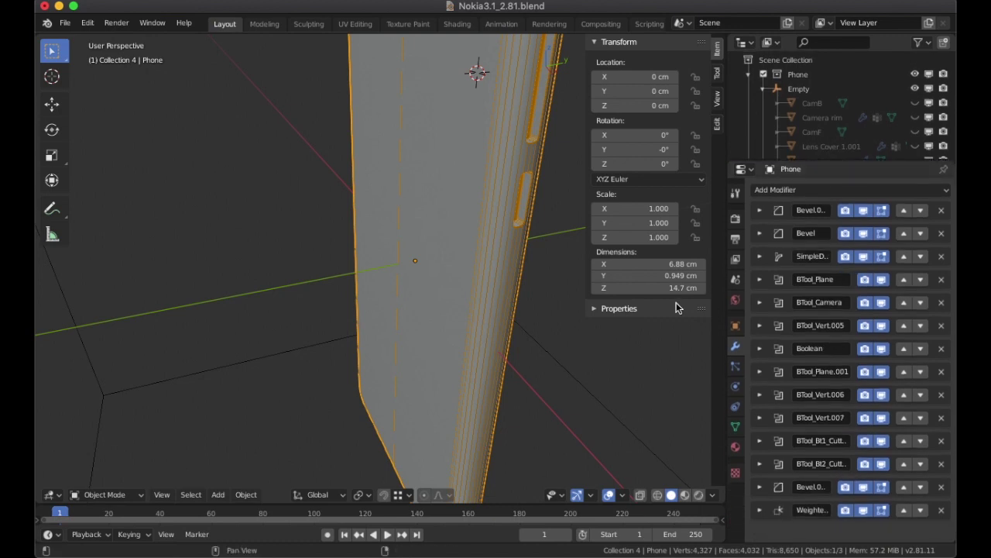
pyautogui.scroll(-3, 487, 170)
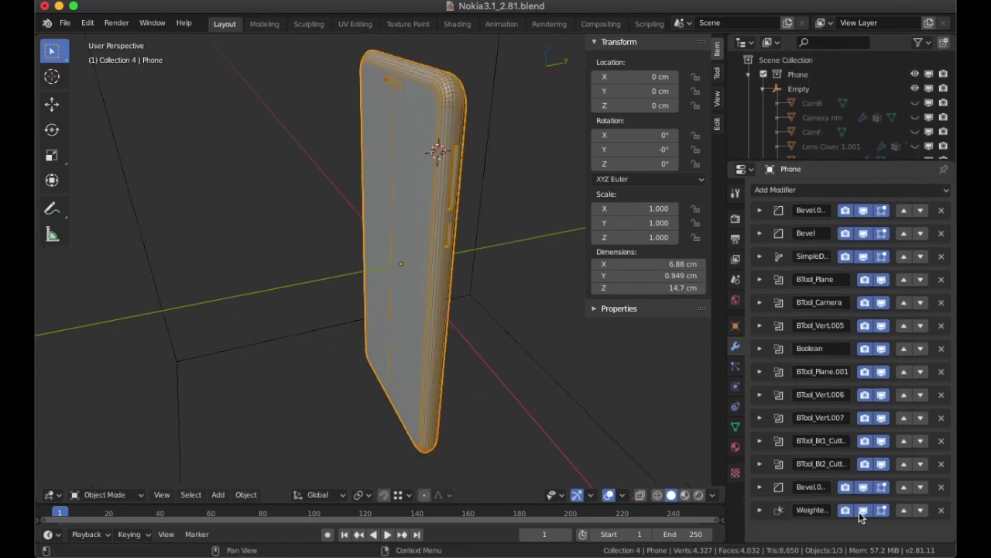
pyautogui.moveTo(863, 510); pyautogui.dragTo(863, 489)
pyautogui.moveTo(875, 454); pyautogui.dragTo(879, 307)
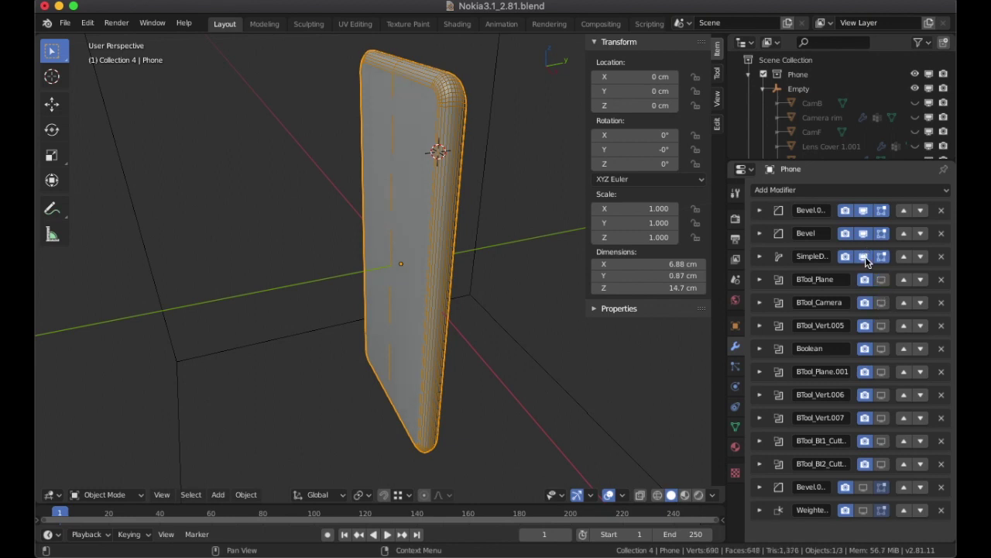
pyautogui.moveTo(865, 257); pyautogui.dragTo(866, 170)
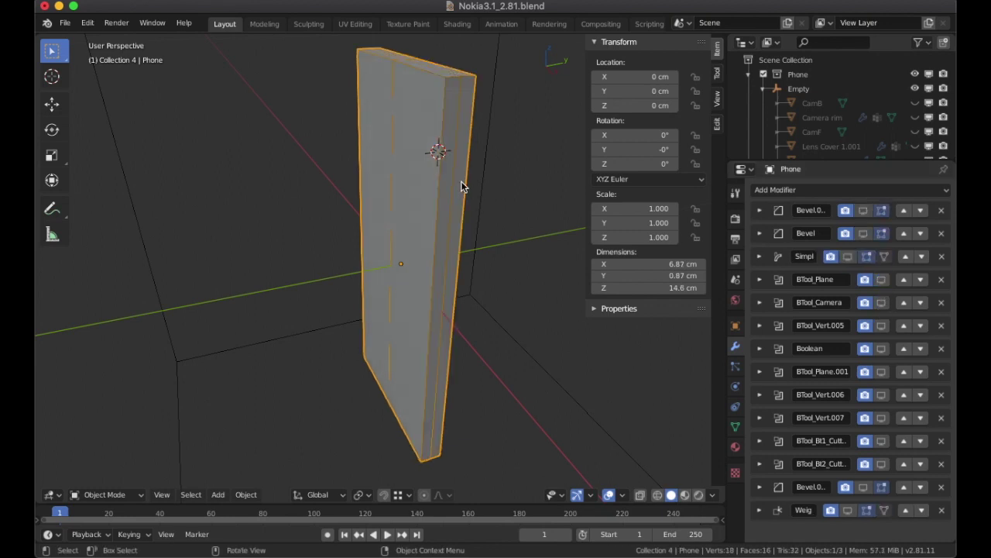
# Step: Enter Edit Mode on the Phone body, turn on the first Bevel modifier's viewport display and expand its settings
pyautogui.moveTo(460, 184); pyautogui.dragTo(405, 312, button='middle')
pyautogui.press('Tab')
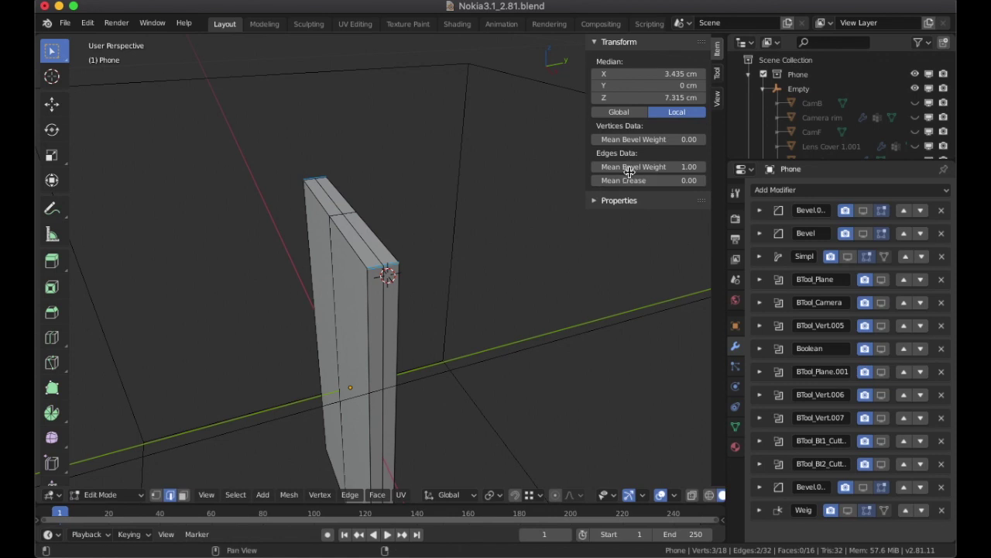
pyautogui.click(862, 210)
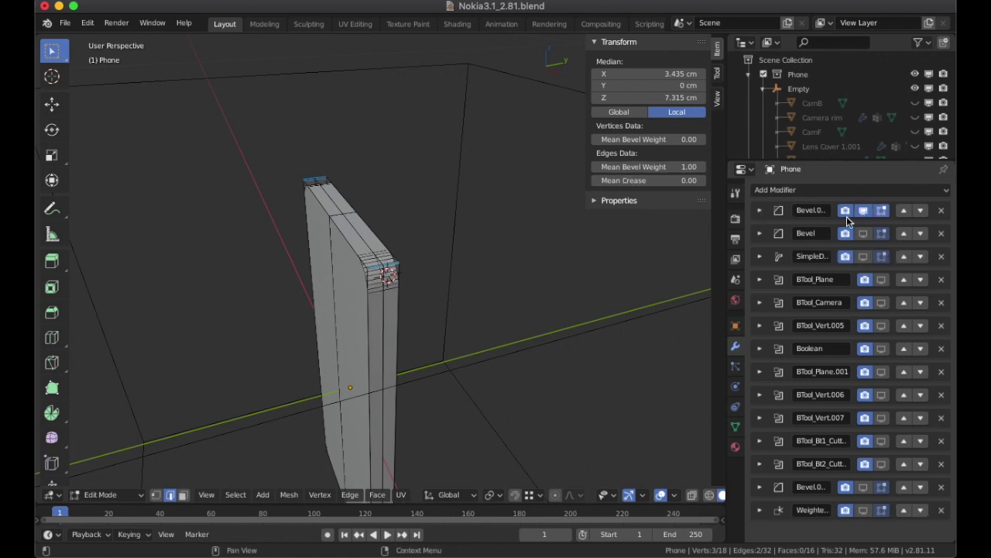
pyautogui.click(758, 211)
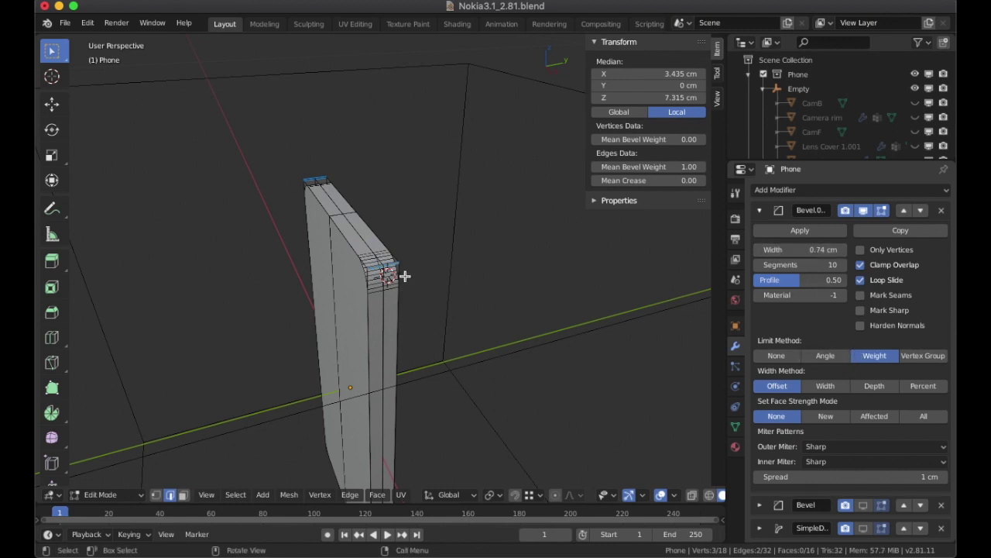
# Step: Try the Angle limit method on the first Bevel modifier, and set it back to Weight
pyautogui.scroll(4, 456, 264)
pyautogui.moveTo(472, 260); pyautogui.dragTo(566, 239, button='middle')
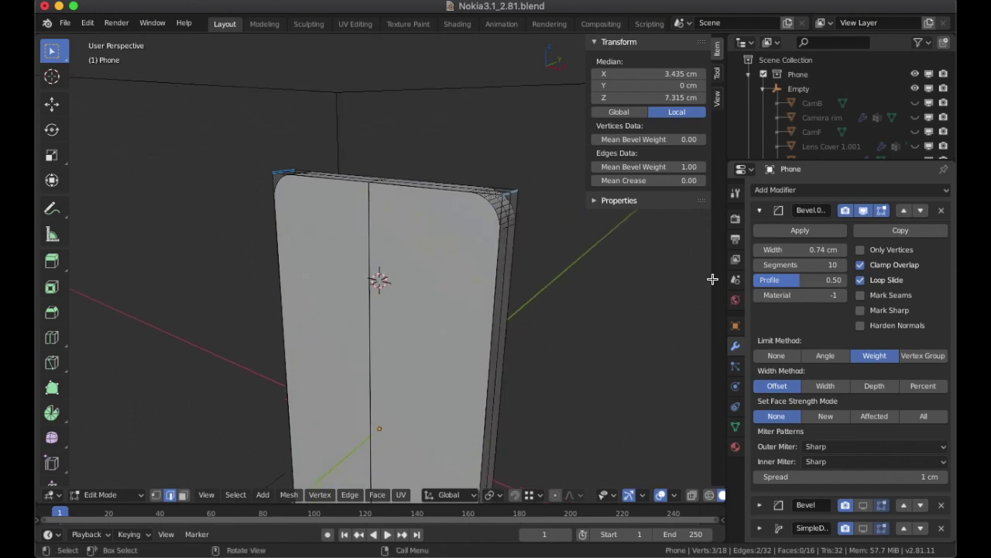
pyautogui.click(825, 357)
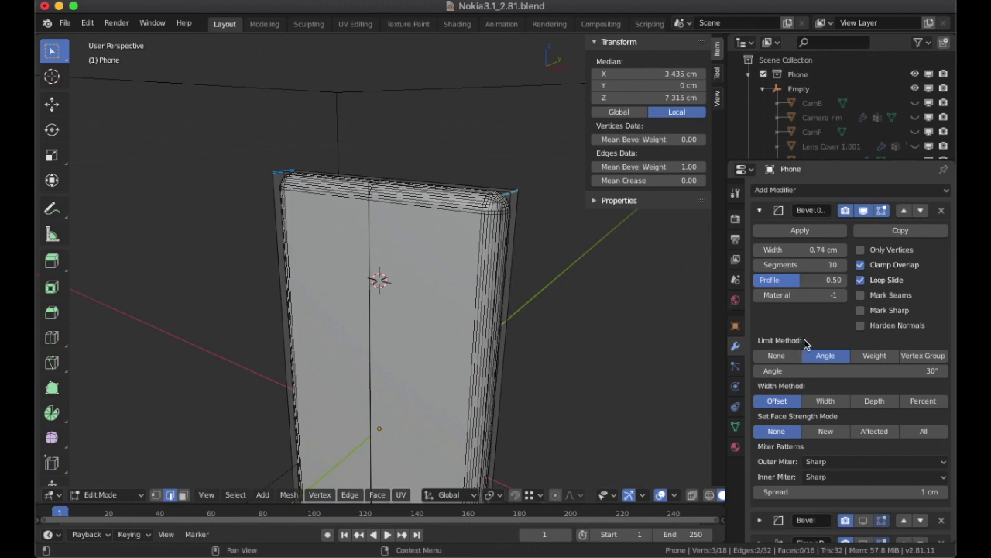
pyautogui.click(876, 357)
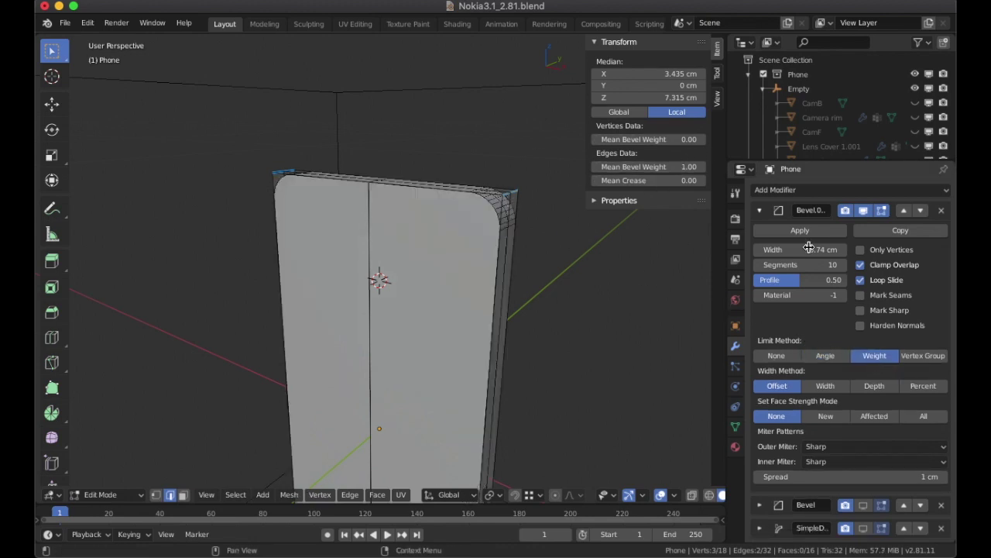
pyautogui.click(760, 210)
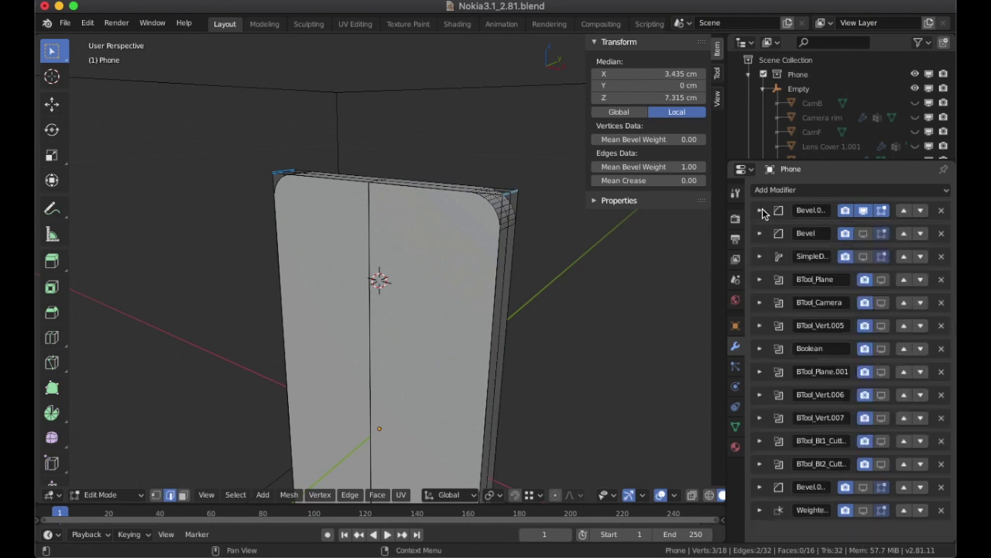
# Step: Turn on the second Bevel modifier's viewport display and review its settings
pyautogui.click(864, 233)
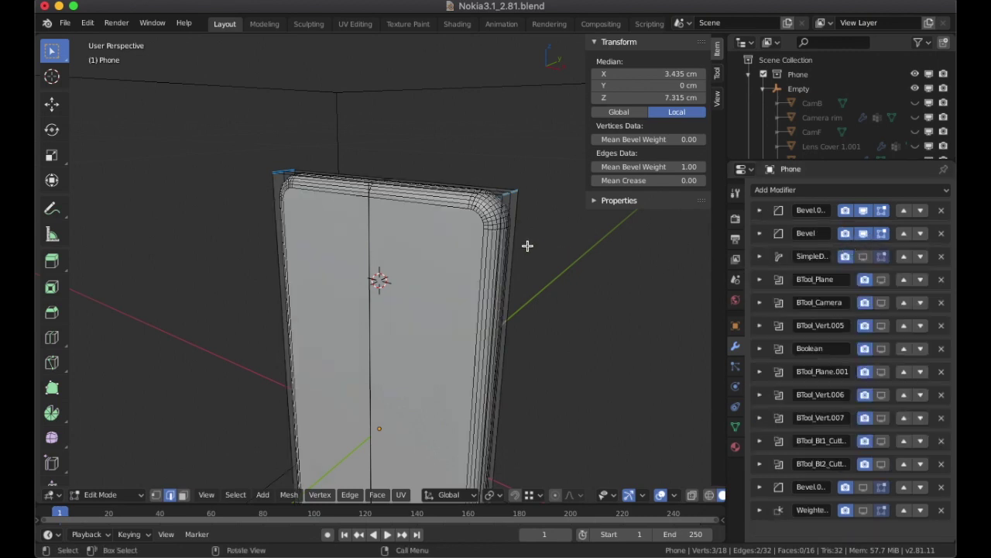
pyautogui.moveTo(553, 240); pyautogui.dragTo(531, 250, button='middle')
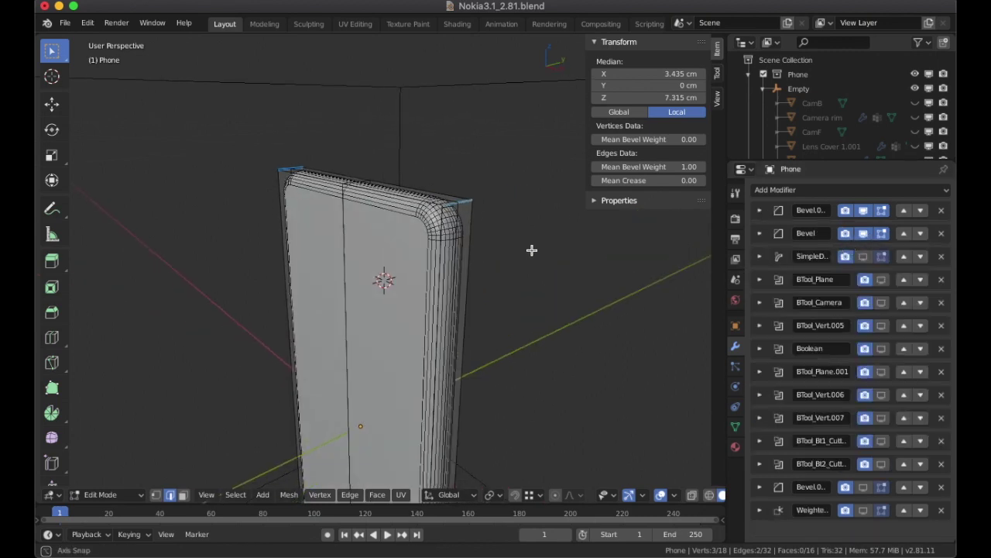
pyautogui.click(760, 233)
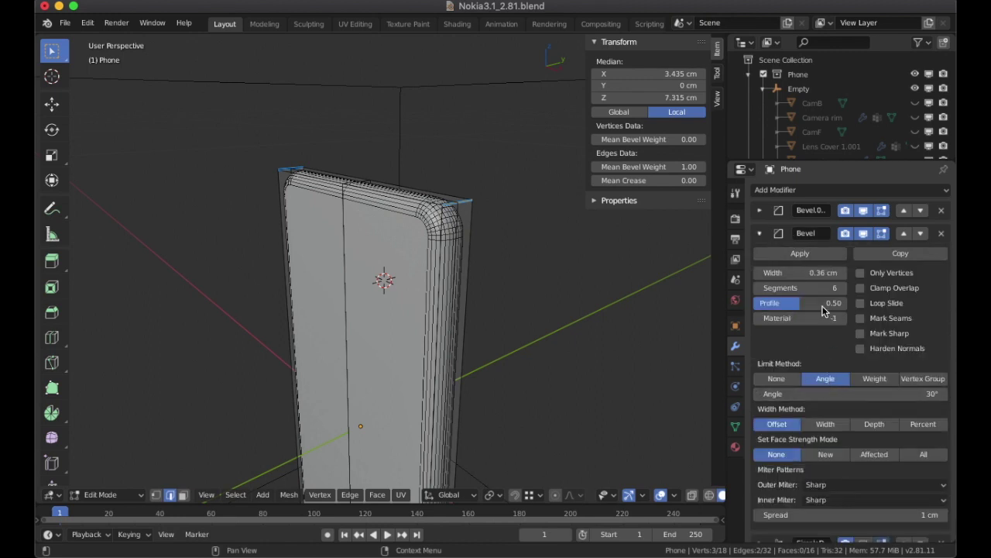
pyautogui.click(761, 234)
pyautogui.click(760, 234)
pyautogui.click(761, 234)
# Step: Turn on the SimpleDeform modifier's viewport display, and examine its Taper settings and the phone's profile from the right side
pyautogui.click(863, 256)
pyautogui.click(760, 258)
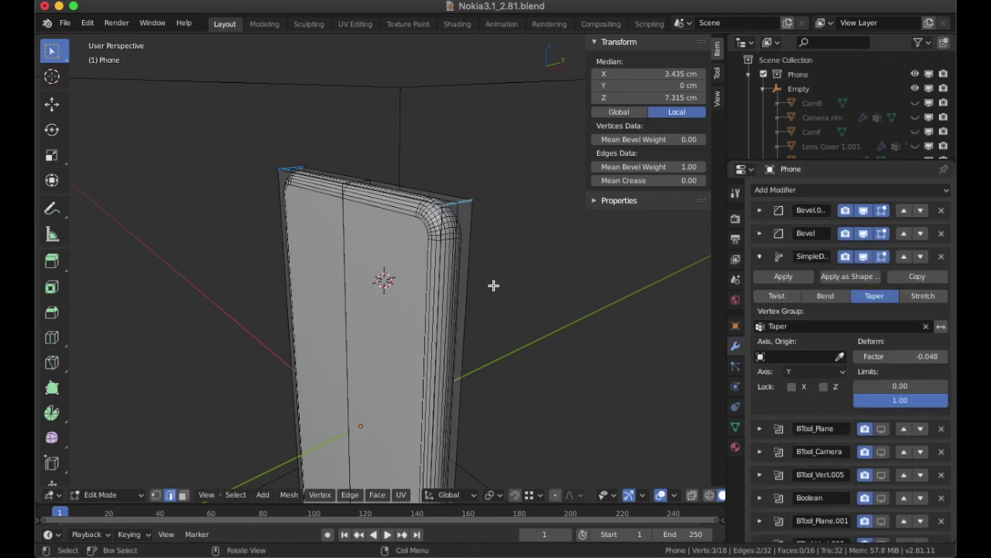
pyautogui.press('Tab')
pyautogui.press('KP_3')
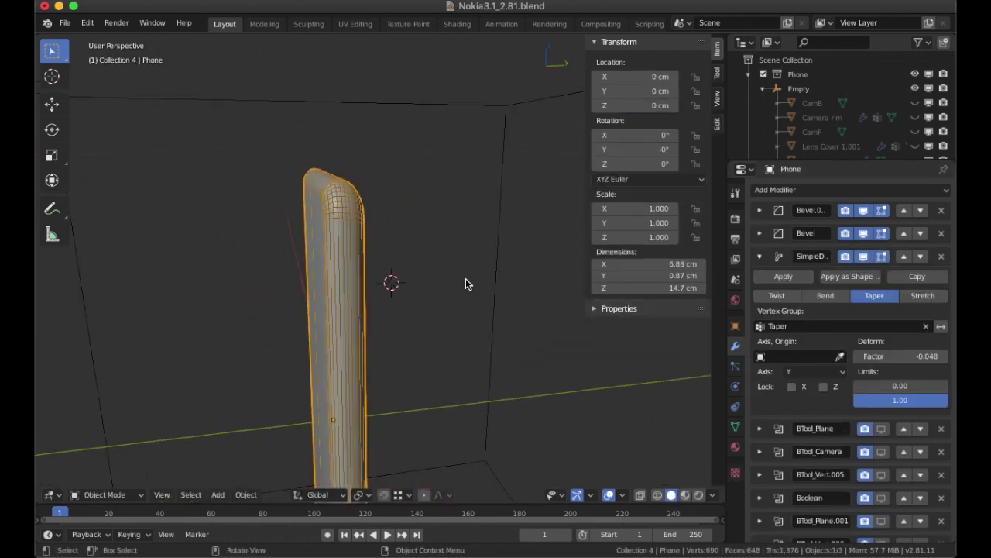
pyautogui.keyDown('shift'); pyautogui.moveTo(425, 250); pyautogui.dragTo(469, 281, button='middle'); pyautogui.keyUp('shift')
pyautogui.scroll(5, 470, 281)
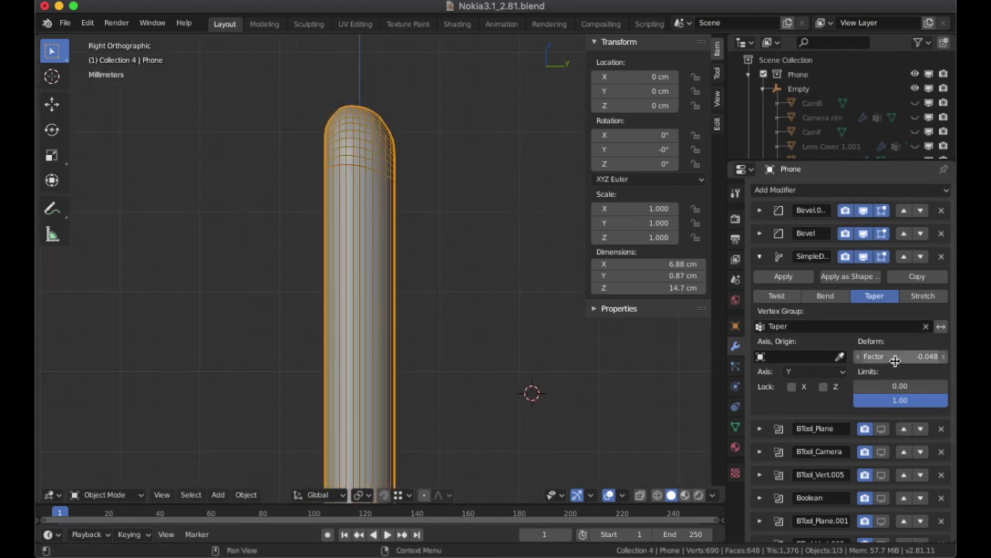
# Step: Try a SimpleDeform taper factor of -0.058, and undo back to the unmodified mesh in Edit Mode
pyautogui.moveTo(897, 360)
pyautogui.mouseDown()
pyautogui.moveTo(868, 360)
pyautogui.moveTo(900, 358)
pyautogui.mouseUp()
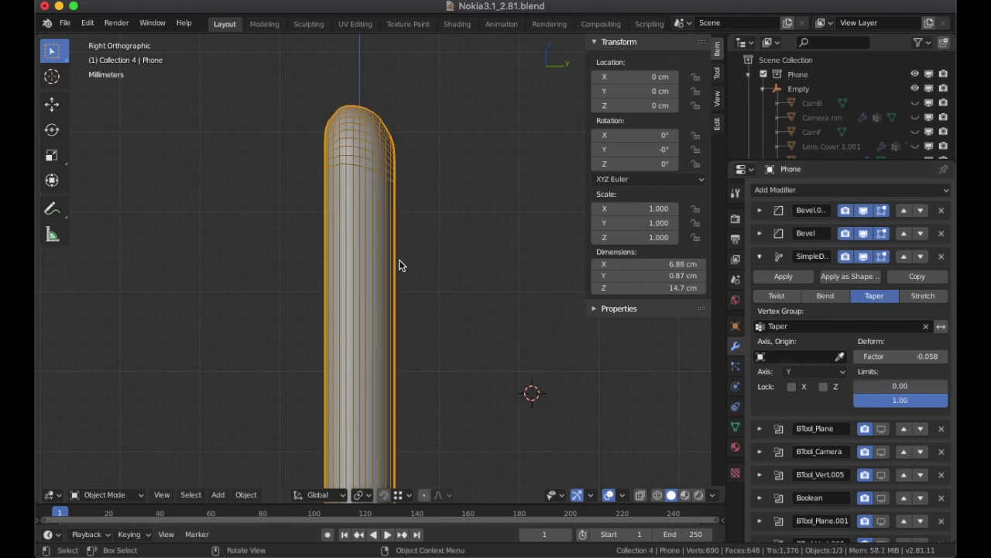
pyautogui.hotkey('ctrl', 'z')
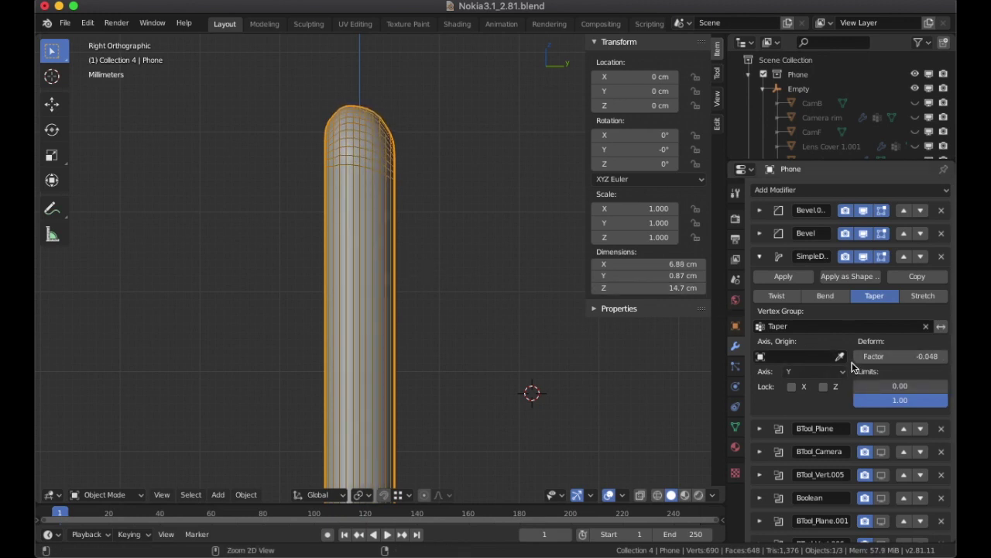
pyautogui.hotkey('ctrl', 'z')
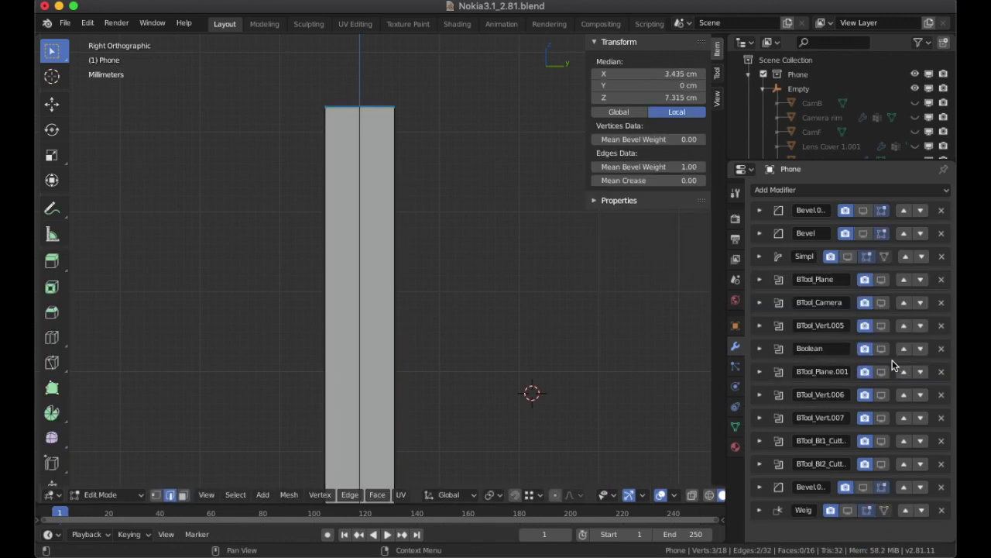
# Step: Turn on the viewport display of the first two Bevel modifiers and SimpleDeform, and switch the mesh to vertex selection
pyautogui.moveTo(863, 210); pyautogui.dragTo(866, 252)
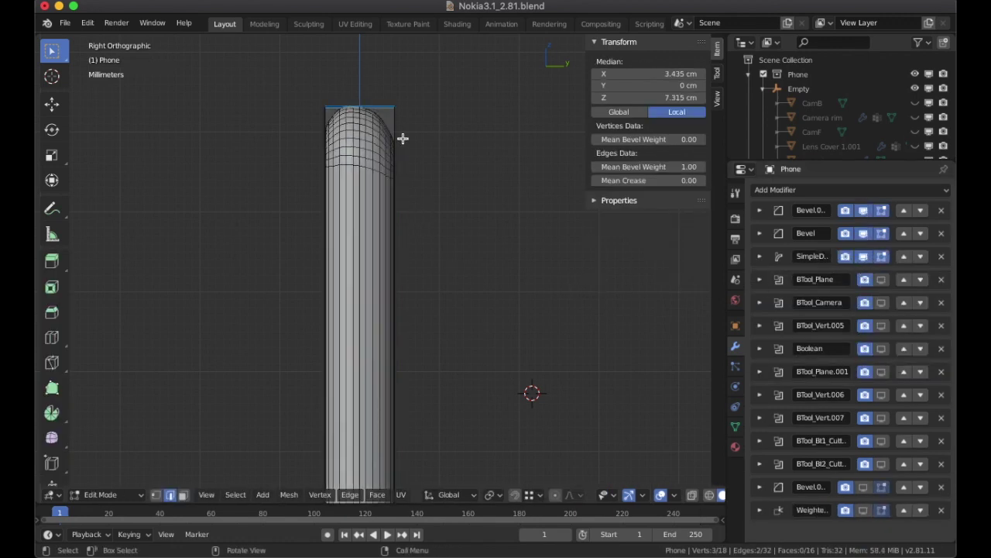
pyautogui.click(155, 494)
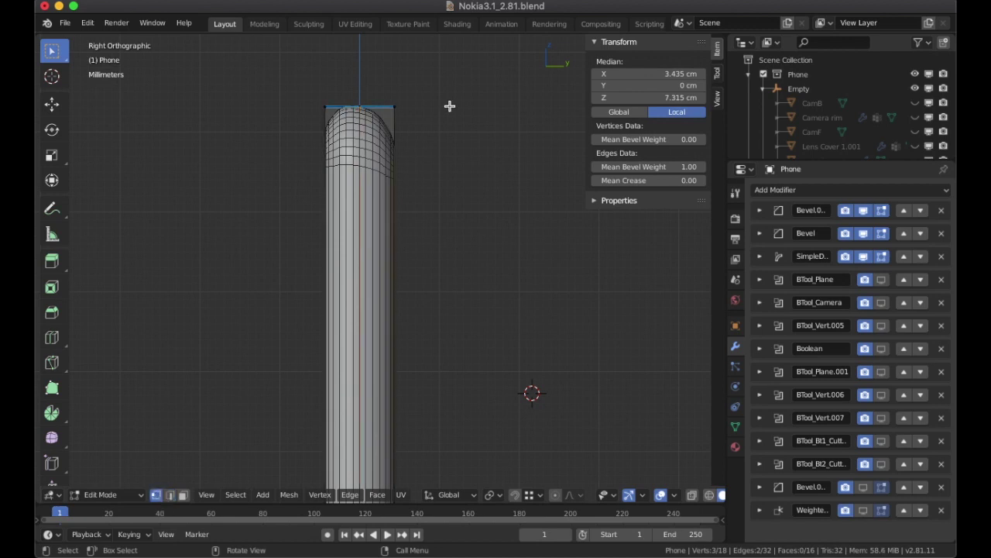
# Step: Select the phone mesh's top corner vertex on the +Y side, and review the SimpleDeform modifier's Taper settings
pyautogui.click(394, 106)
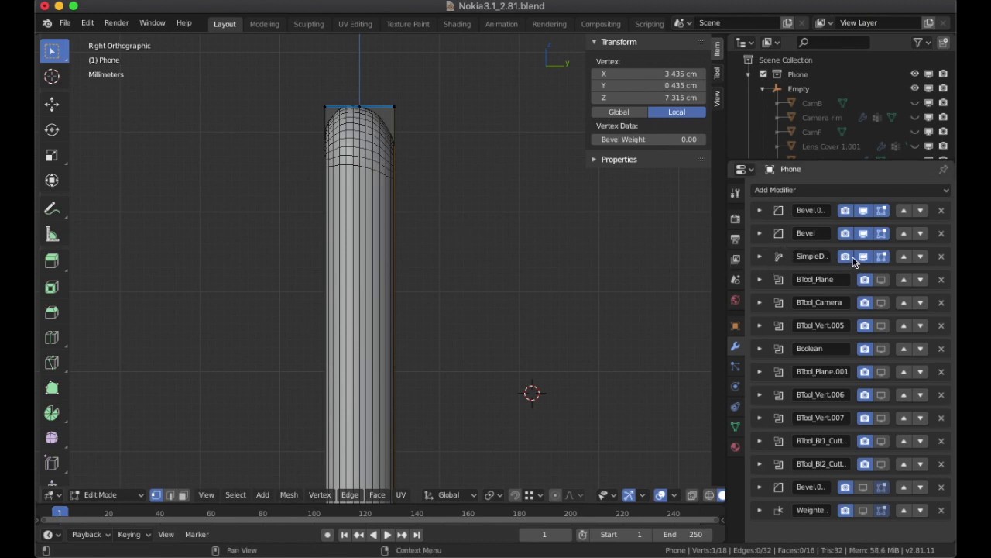
pyautogui.click(760, 256)
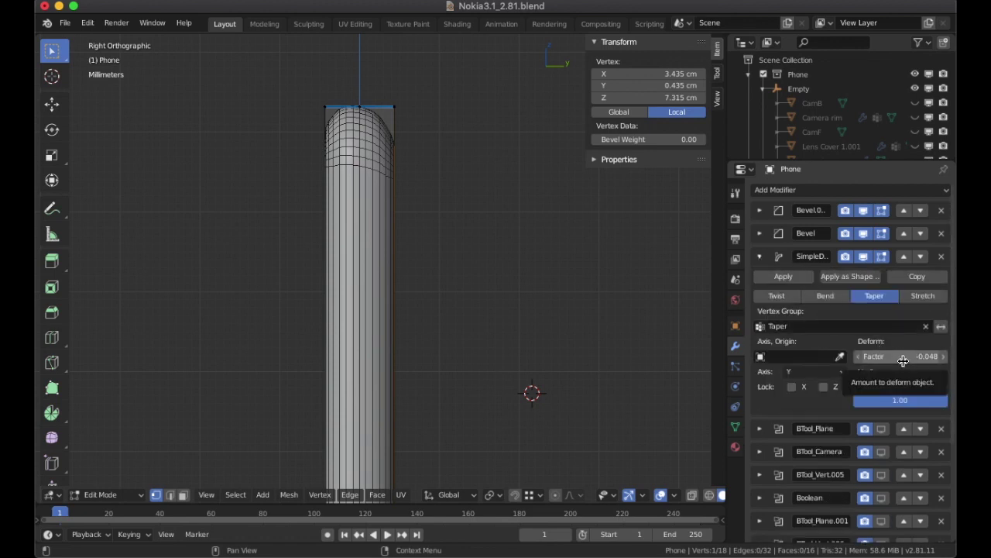
pyautogui.click(760, 256)
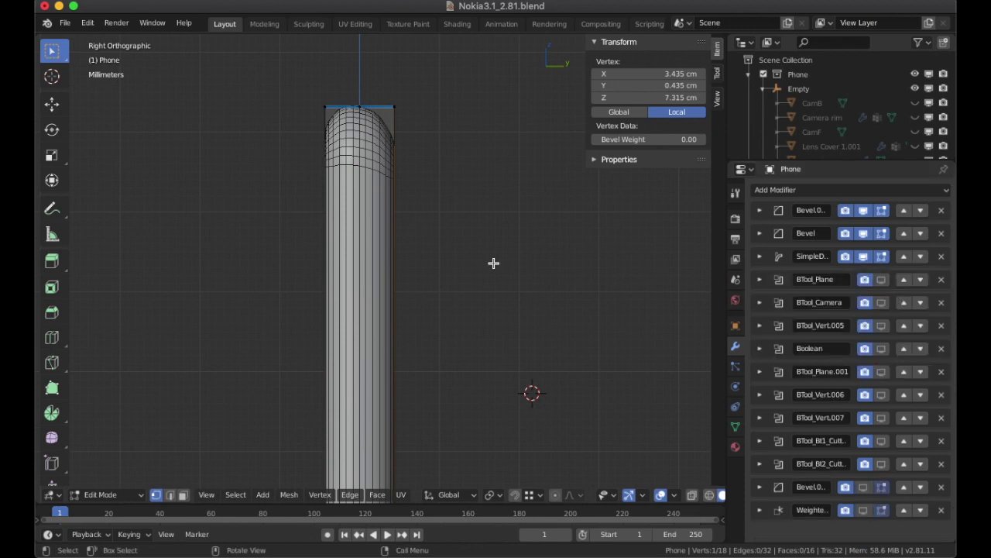
# Step: Return to Object Mode and turn on the viewport display of all Boolean modifiers, from BTool_Plane to the second button cutter
pyautogui.scroll(-3, 493, 264)
pyautogui.moveTo(493, 263)
pyautogui.mouseDown(button='middle')
pyautogui.moveTo(584, 281)
pyautogui.moveTo(503, 236)
pyautogui.moveTo(499, 249)
pyautogui.mouseUp(button='middle')
pyautogui.press('Tab')
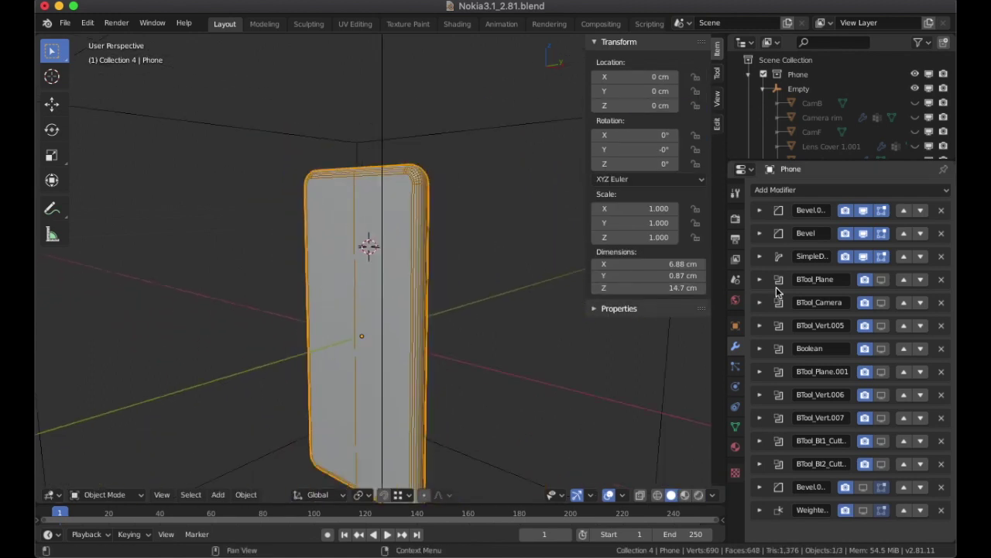
pyautogui.moveTo(881, 280); pyautogui.dragTo(874, 447)
pyautogui.moveTo(527, 336); pyautogui.dragTo(401, 277, button='middle')
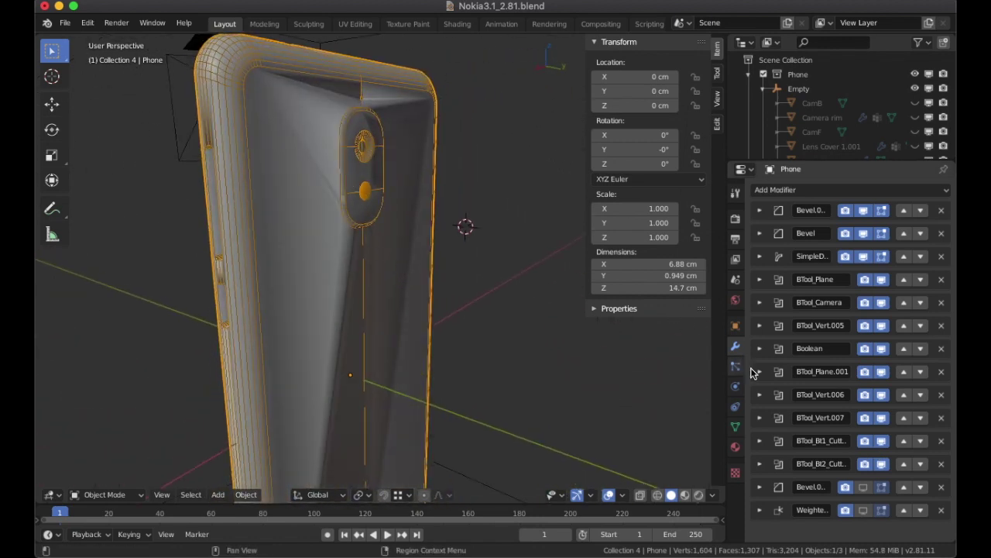
# Step: Switch the BTool_Camera Boolean's viewport display off and on repeatedly to compare the camera area, leaving it on
pyautogui.click(880, 302)
pyautogui.click(881, 302)
pyautogui.click(881, 302)
pyautogui.click(880, 302)
pyautogui.click(880, 302)
pyautogui.click(881, 302)
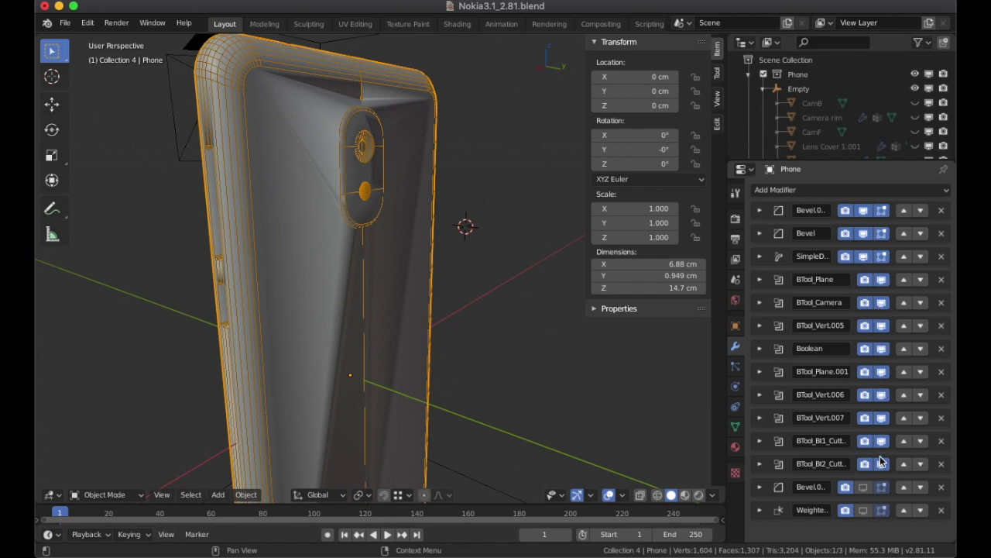
# Step: Turn on the viewport display of the phone's last Bevel modifier, and inspect the earpiece slot on the front
pyautogui.click(863, 486)
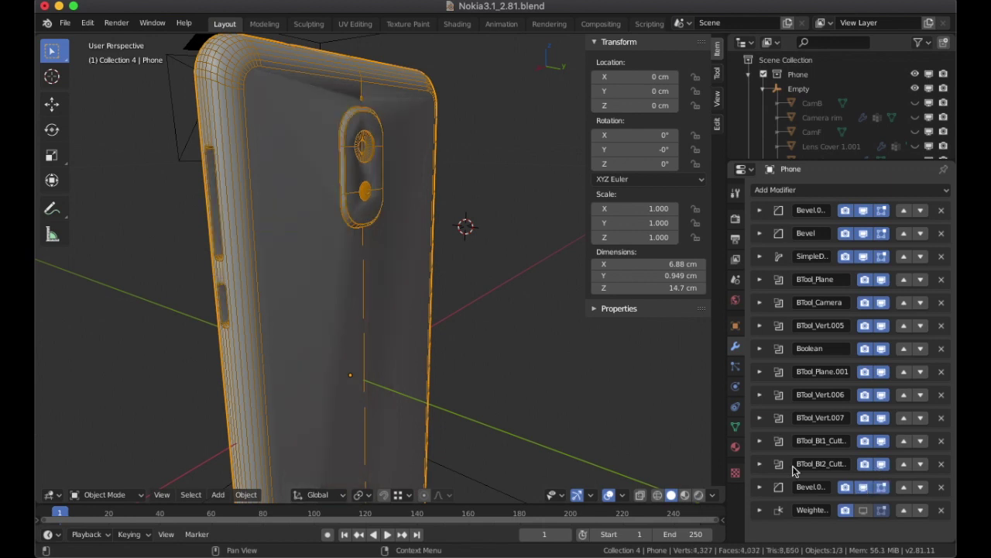
pyautogui.moveTo(365, 289); pyautogui.dragTo(419, 241, button='middle')
pyautogui.scroll(5, 373, 194)
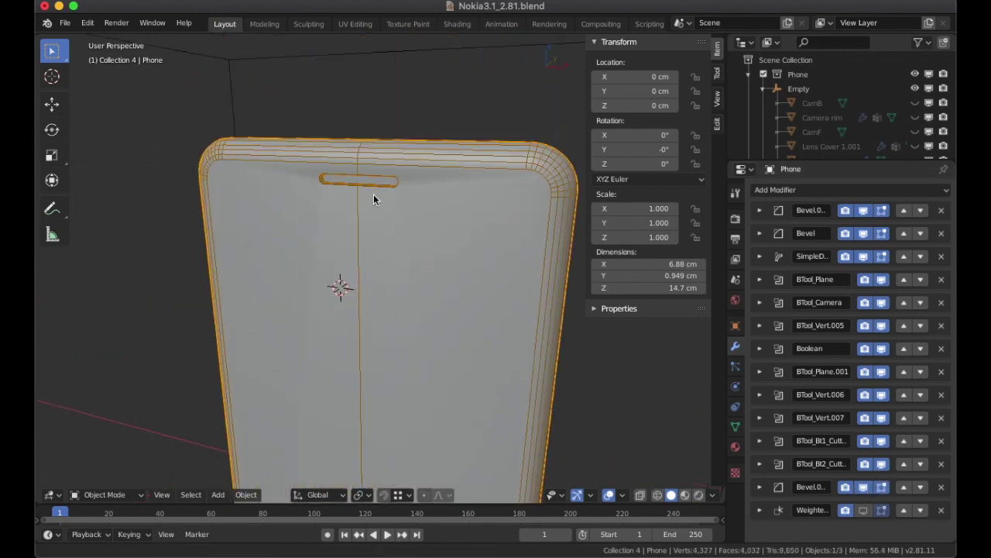
pyautogui.moveTo(372, 190); pyautogui.dragTo(410, 232, button='middle')
pyautogui.scroll(4, 410, 232)
pyautogui.scroll(-4, 409, 225)
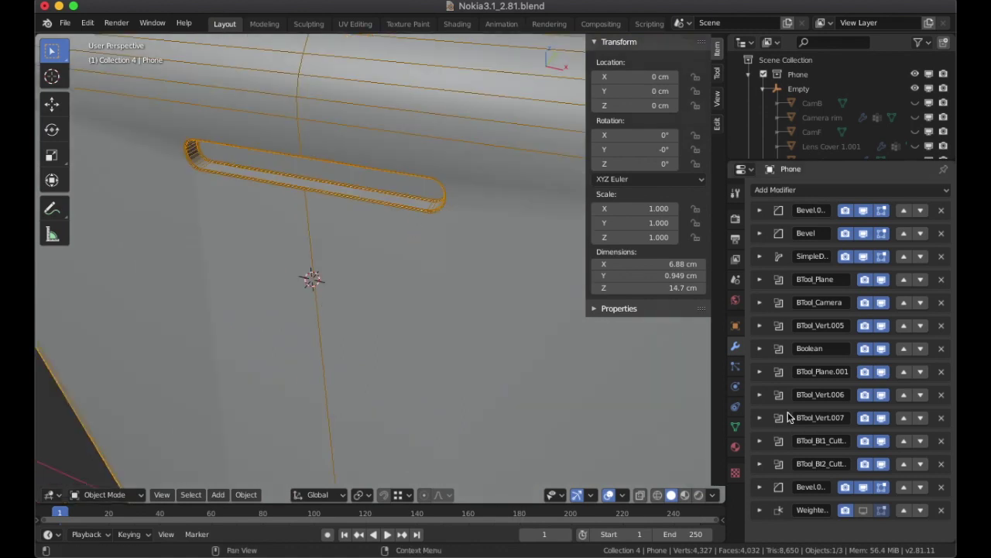
# Step: Turn on the Weighted Normal modifier's viewport display, and inspect the shading around the rear camera cutout
pyautogui.click(864, 486)
pyautogui.click(863, 510)
pyautogui.scroll(-5, 460, 297)
pyautogui.moveTo(462, 298); pyautogui.dragTo(333, 269, button='middle')
pyautogui.scroll(6, 333, 268)
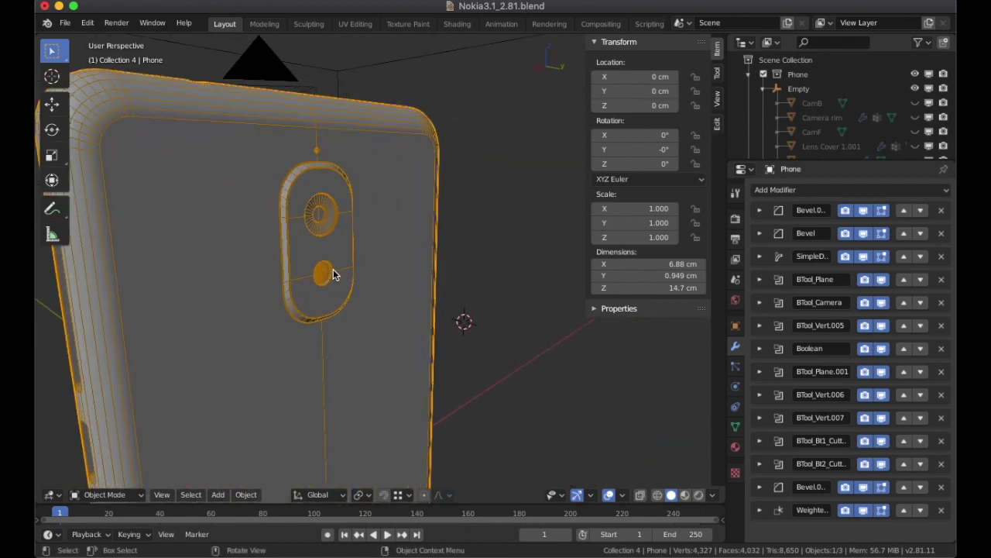
# Step: Compare the phone's shading with the Weighted Normal modifier's viewport display off and on, leaving it on
pyautogui.click(862, 510)
pyautogui.scroll(-4, 320, 315)
pyautogui.moveTo(320, 316); pyautogui.dragTo(464, 361, button='middle')
pyautogui.click(863, 509)
pyautogui.moveTo(394, 328); pyautogui.dragTo(499, 361, button='middle')
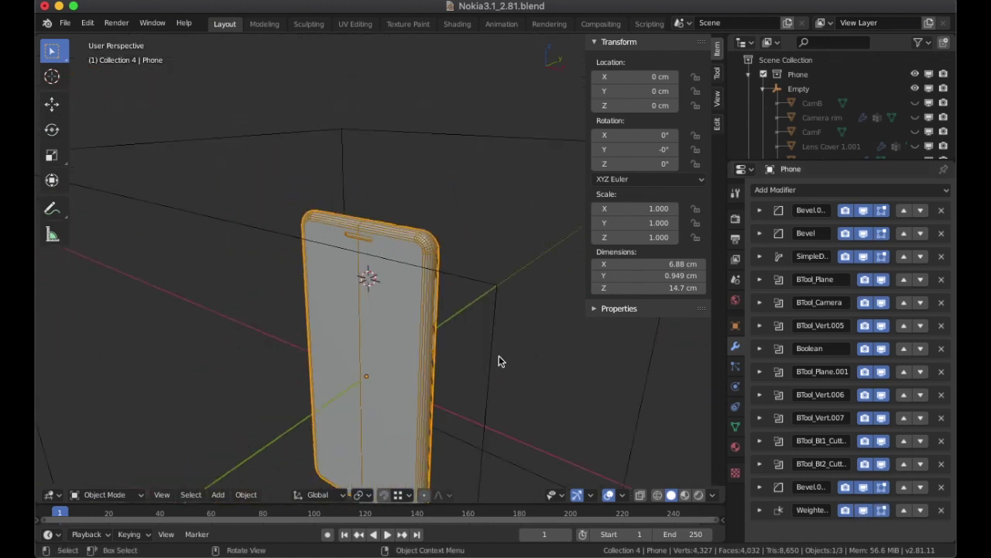
# Step: Hide the Phone object, unhide the Trim object, and select the trim to show its modifier stack
pyautogui.scroll(-5, 852, 93)
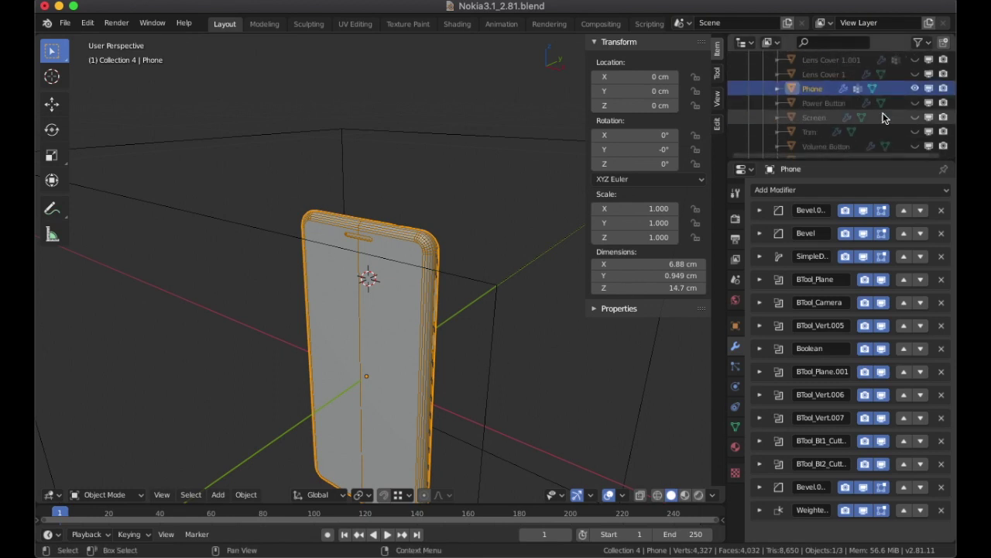
pyautogui.click(917, 88)
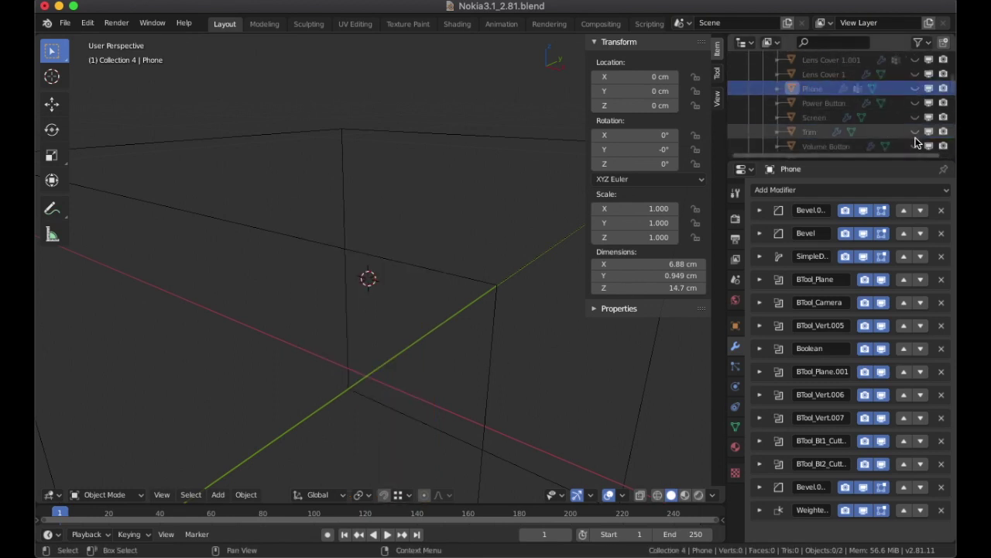
pyautogui.click(914, 131)
pyautogui.moveTo(410, 269); pyautogui.dragTo(400, 243, button='middle')
pyautogui.click(329, 242)
pyautogui.scroll(4, 398, 240)
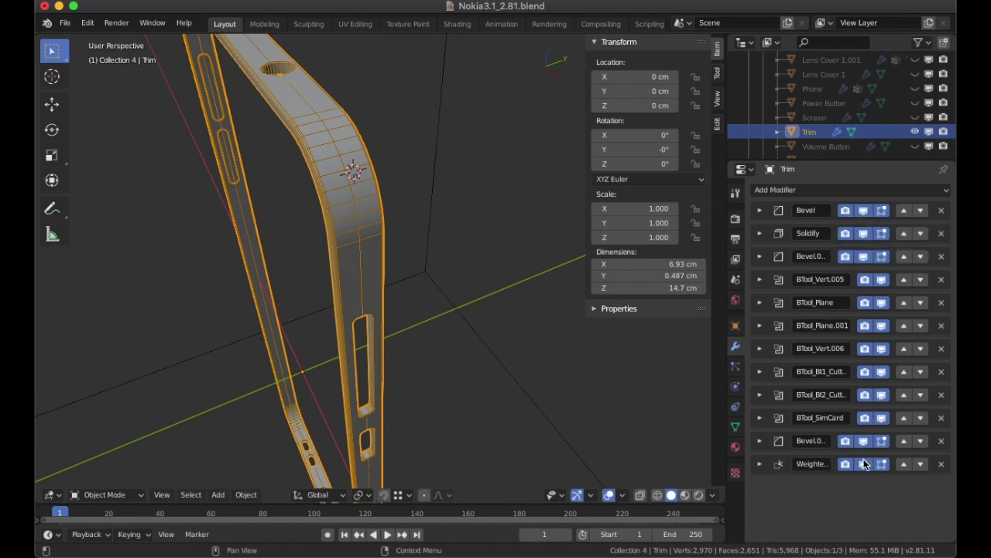
# Step: Turn off the viewport display of all the Trim's modifiers, and hide the viewport overlays to examine the bare mesh
pyautogui.moveTo(877, 440); pyautogui.dragTo(862, 212)
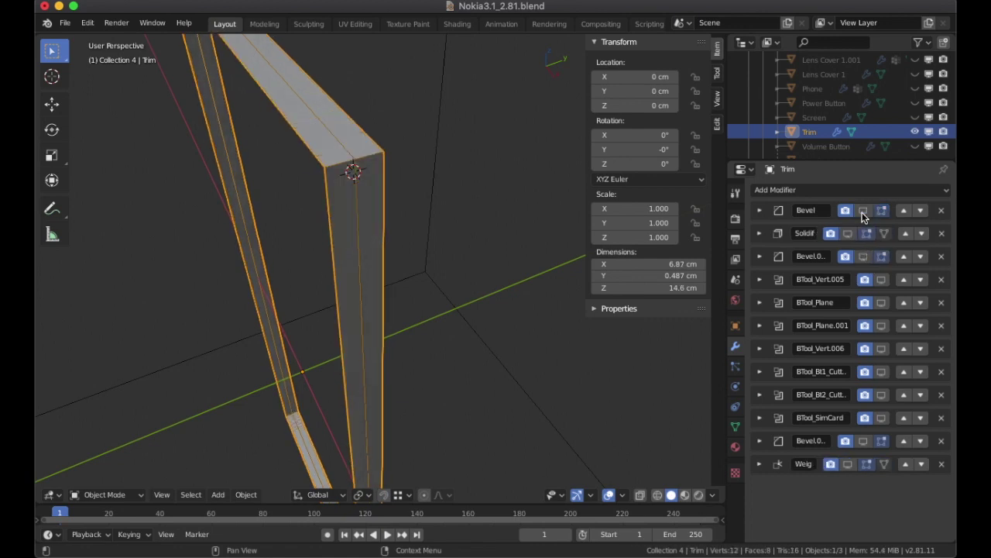
pyautogui.moveTo(384, 203)
pyautogui.mouseDown(button='middle')
pyautogui.moveTo(390, 187)
pyautogui.moveTo(399, 212)
pyautogui.mouseUp(button='middle')
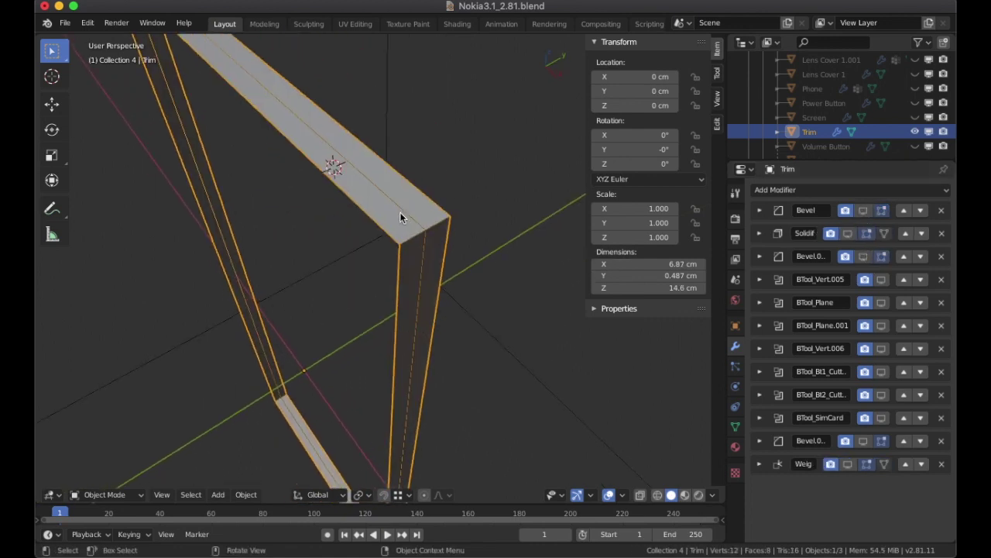
pyautogui.click(609, 494)
pyautogui.moveTo(421, 286); pyautogui.dragTo(399, 275, button='middle')
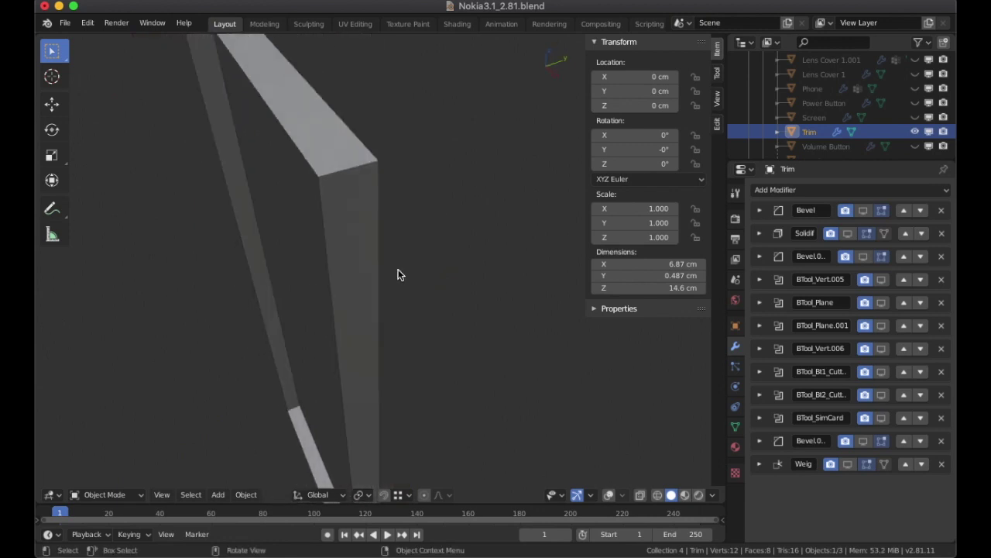
# Step: Turn on the viewport display of the Trim's first Bevel modifier, and review its width and segment settings
pyautogui.click(862, 210)
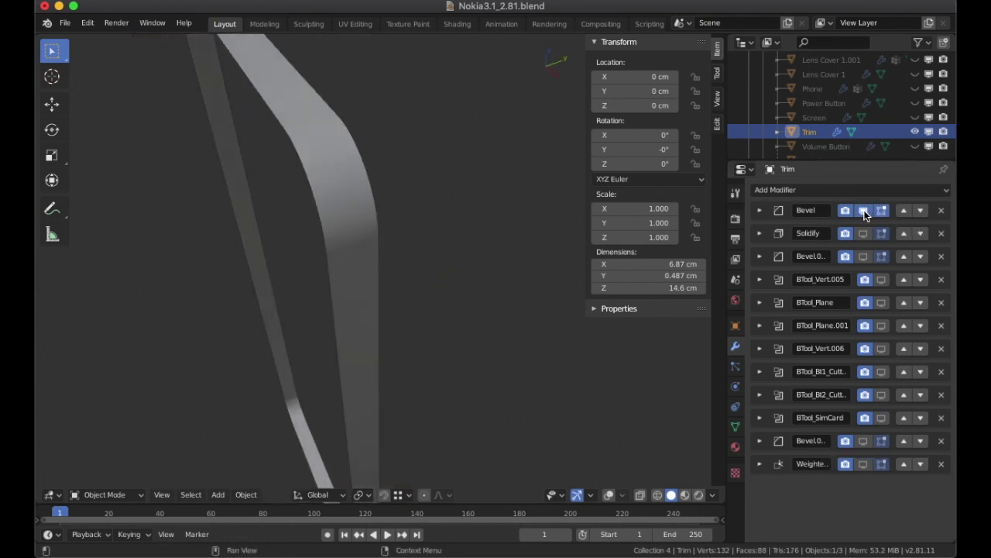
pyautogui.click(761, 210)
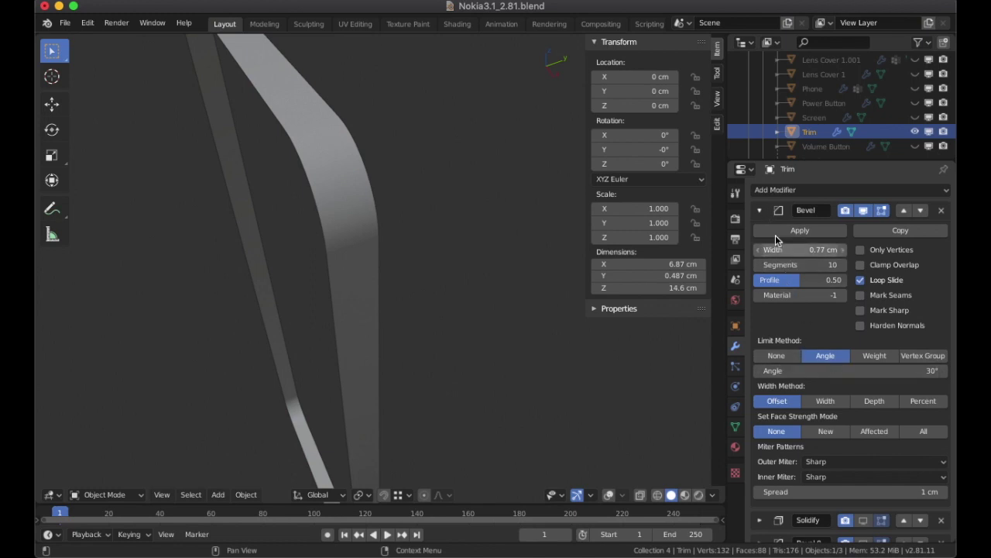
pyautogui.click(761, 211)
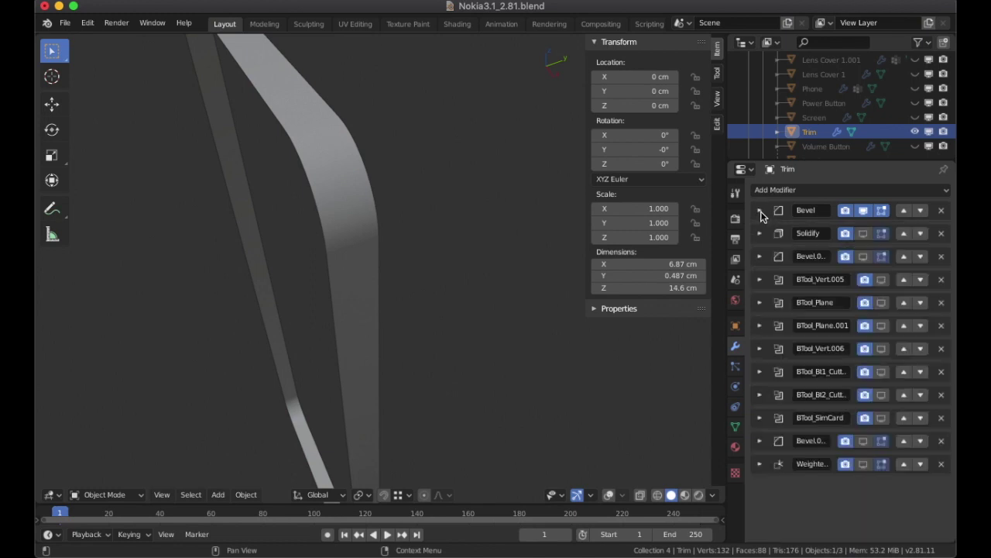
# Step: Turn on the viewport display of the Trim's Solidify and second Bevel modifiers, comparing the edges with the Bevel off and on
pyautogui.click(864, 233)
pyautogui.moveTo(534, 232); pyautogui.dragTo(504, 217, button='middle')
pyautogui.click(863, 256)
pyautogui.click(862, 255)
pyautogui.click(862, 255)
pyautogui.click(862, 257)
pyautogui.click(862, 256)
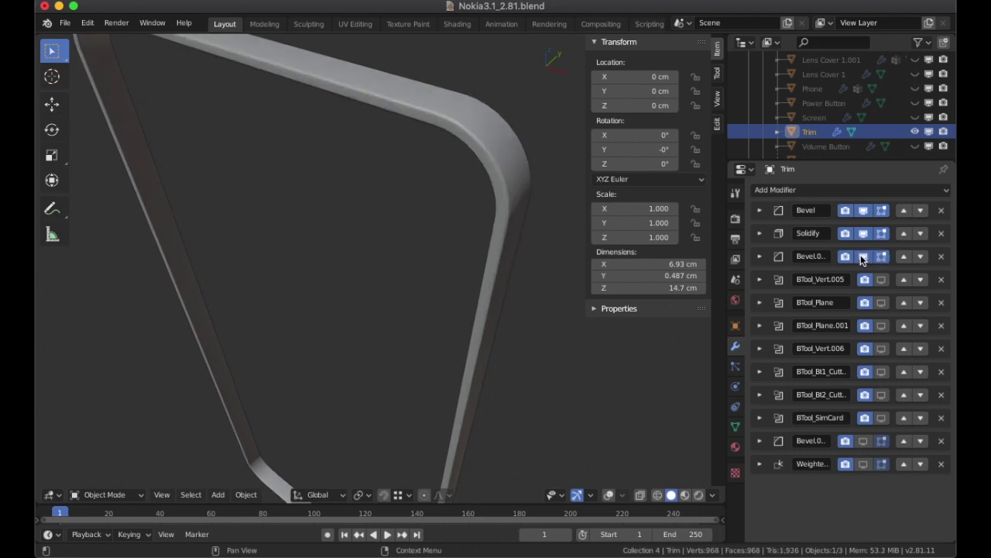
# Step: Turn on the viewport display of the Trim's Boolean modifiers from BTool_Vert.005 to BTool_SimCard, and inspect the side cutouts
pyautogui.scroll(-3, 490, 321)
pyautogui.moveTo(490, 323); pyautogui.dragTo(680, 325, button='middle')
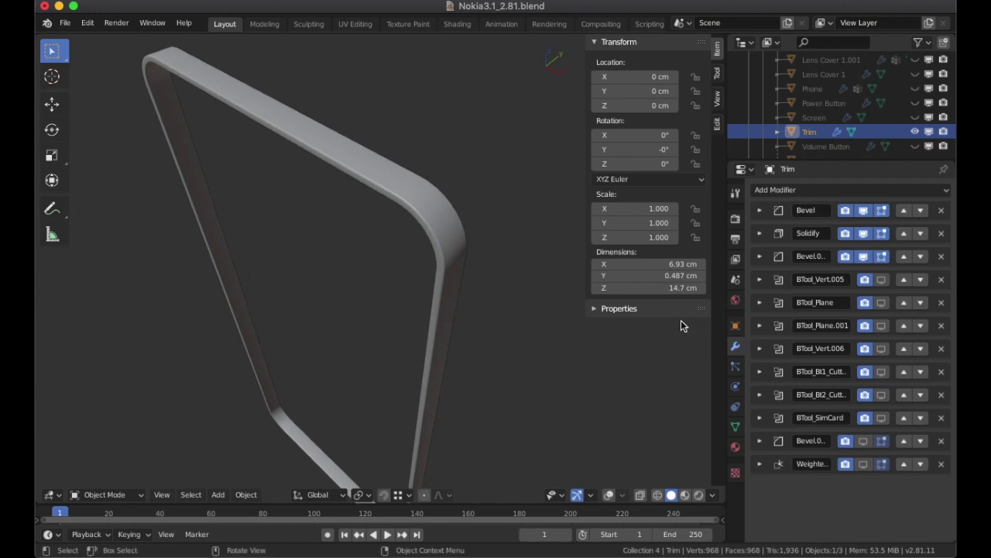
pyautogui.moveTo(880, 279); pyautogui.dragTo(882, 418)
pyautogui.moveTo(510, 374); pyautogui.dragTo(351, 265, button='middle')
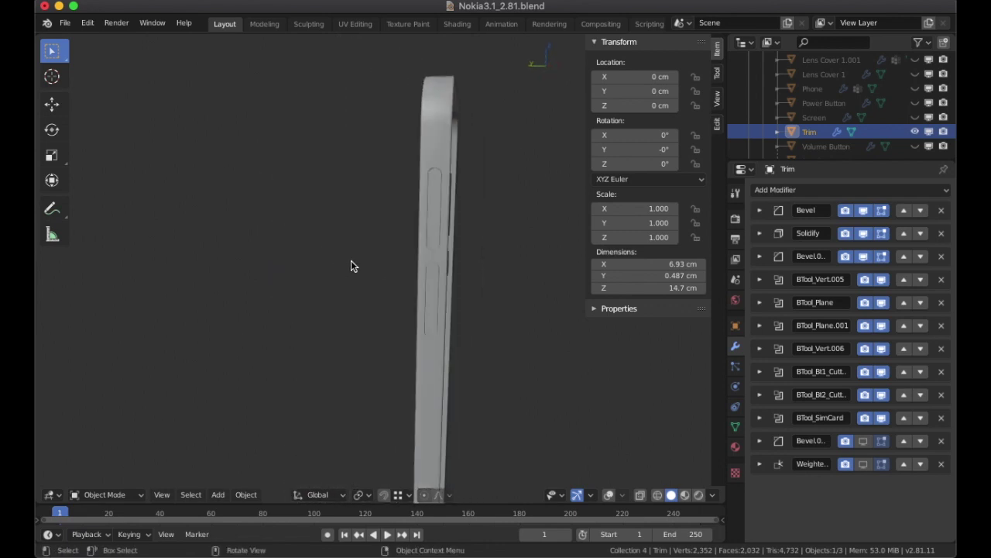
pyautogui.scroll(2, 440, 237)
pyautogui.moveTo(456, 239); pyautogui.dragTo(448, 233, button='middle')
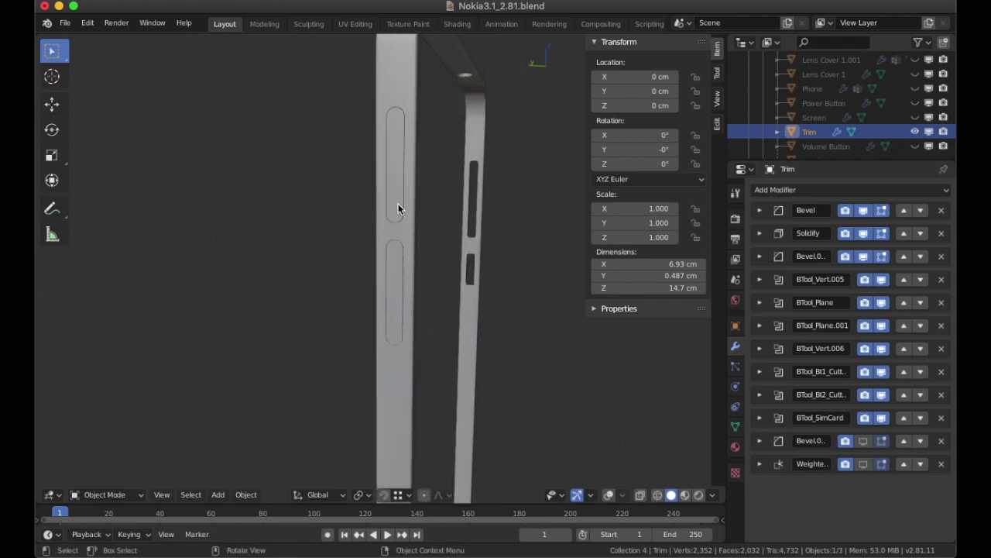
pyautogui.moveTo(442, 284); pyautogui.dragTo(356, 343, button='middle')
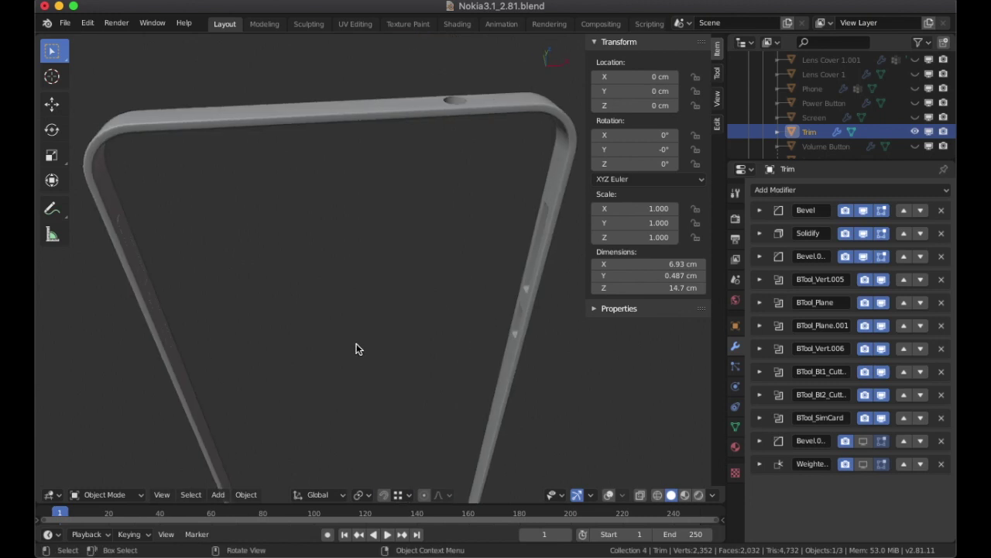
# Step: Turn on the viewport display of the Trim's last Bevel modifier, and inspect the edges near the headphone jack hole
pyautogui.scroll(-3, 357, 343)
pyautogui.click(863, 441)
pyautogui.scroll(4, 408, 305)
pyautogui.moveTo(381, 323); pyautogui.dragTo(354, 299, button='middle')
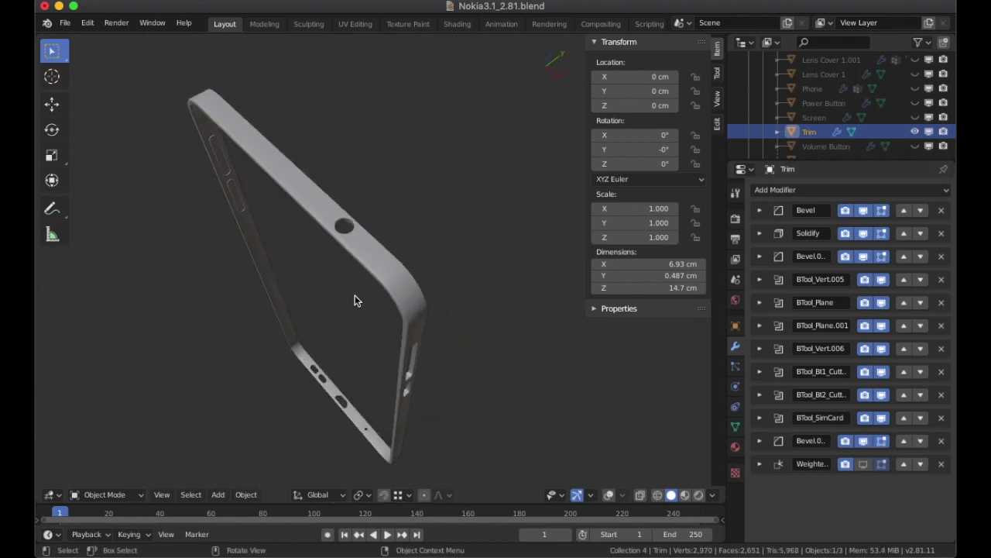
pyautogui.scroll(3, 353, 299)
pyautogui.scroll(3, 315, 194)
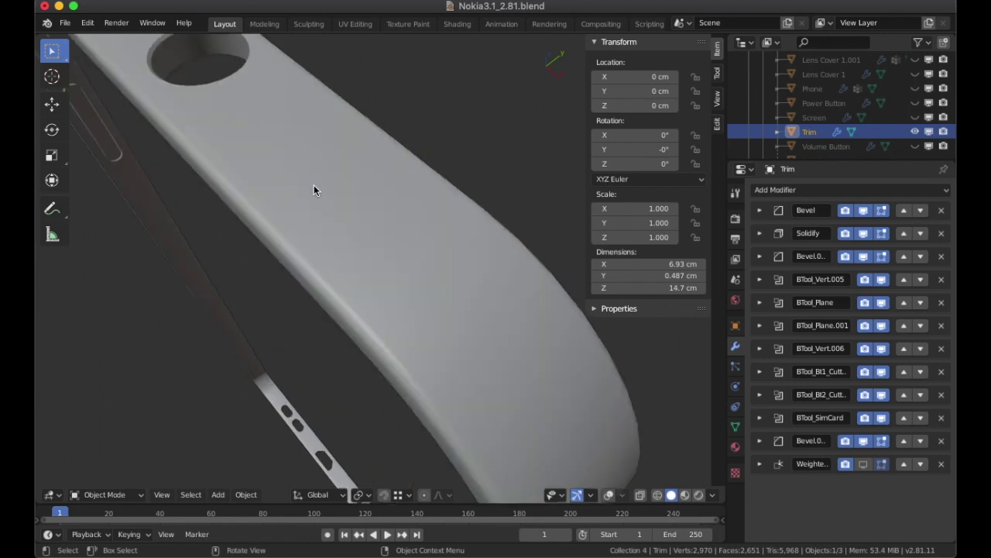
# Step: Switch the Trim's last Bevel modifier's viewport display off and on repeatedly to compare the edge shading, leaving it on
pyautogui.click(864, 440)
pyautogui.click(864, 440)
pyautogui.click(864, 439)
pyautogui.click(865, 440)
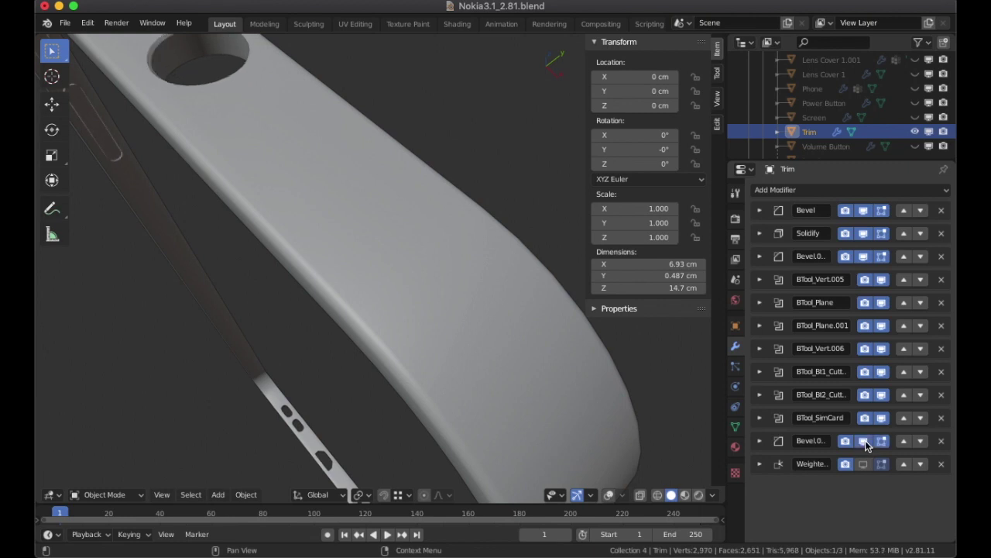
pyautogui.click(864, 440)
pyautogui.click(864, 440)
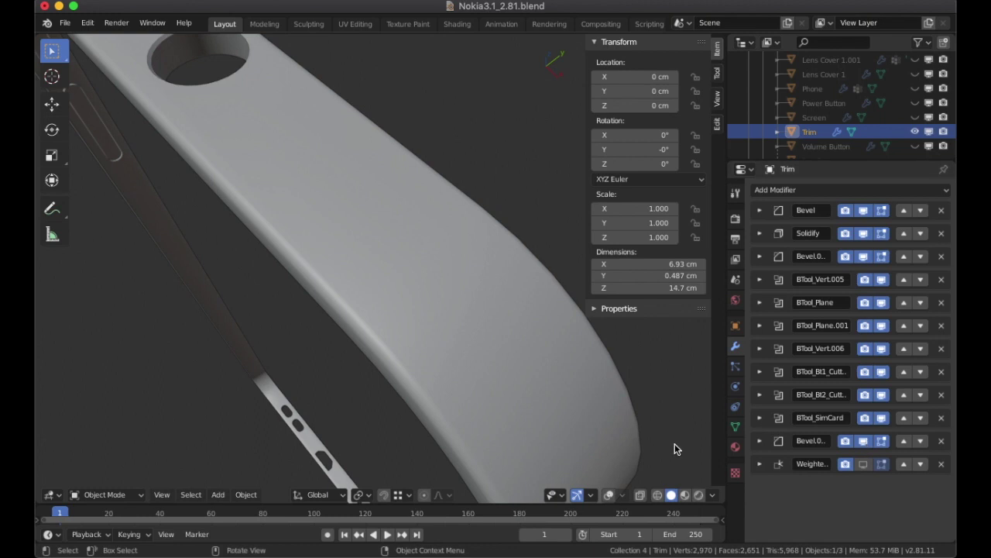
# Step: Turn on the viewport display of the Trim's Weighted Normal modifier, and inspect the trim's shading around its rounded corner
pyautogui.scroll(-3, 392, 268)
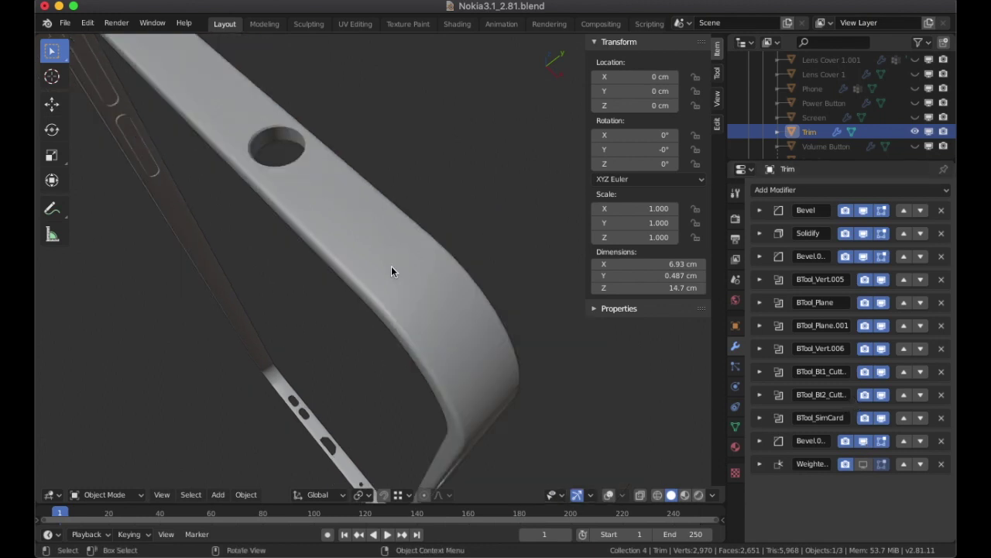
pyautogui.moveTo(389, 280)
pyautogui.mouseDown(button='middle')
pyautogui.moveTo(393, 251)
pyautogui.moveTo(372, 348)
pyautogui.moveTo(467, 336)
pyautogui.moveTo(372, 261)
pyautogui.moveTo(379, 271)
pyautogui.mouseUp(button='middle')
pyautogui.moveTo(401, 238); pyautogui.dragTo(558, 318, button='middle')
pyautogui.click(862, 463)
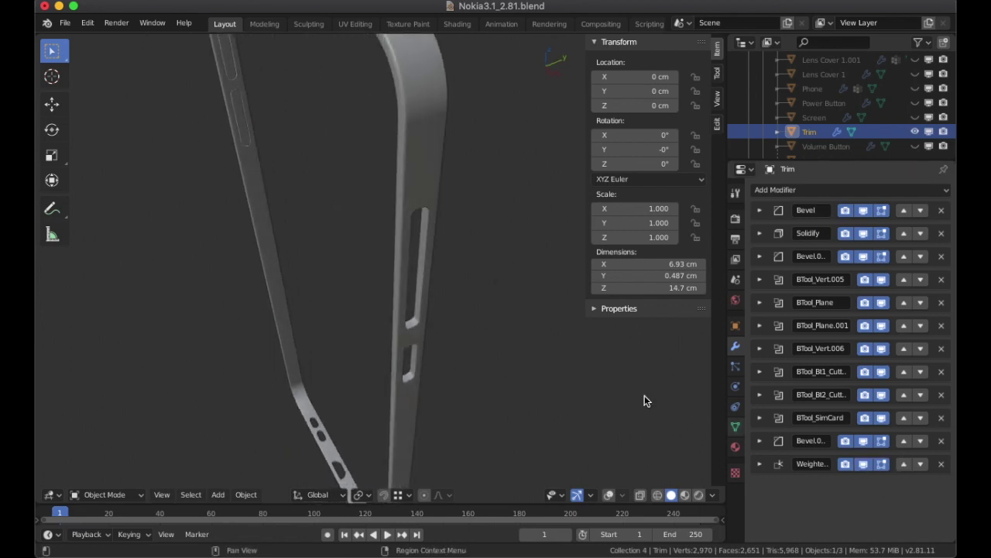
pyautogui.moveTo(449, 254); pyautogui.dragTo(458, 317, button='middle')
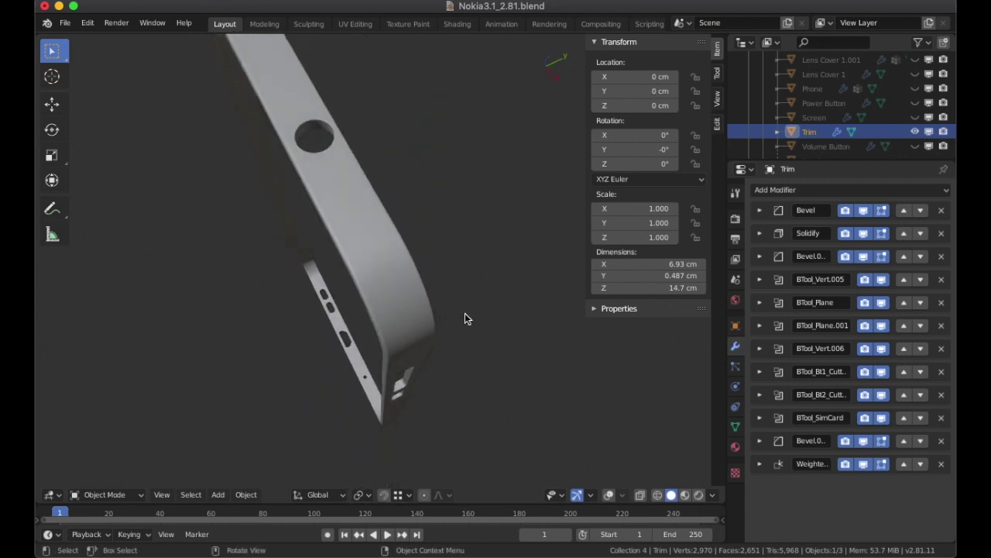
# Step: Toggle Auto Smooth in the Trim mesh's Normals settings to compare the shading, ending with it off
pyautogui.click(735, 426)
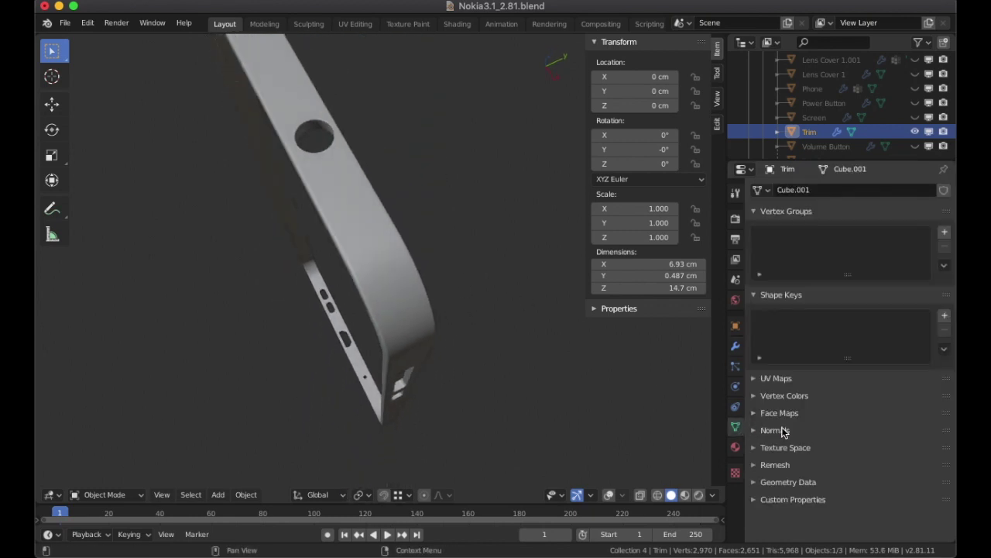
pyautogui.click(752, 429)
pyautogui.click(776, 449)
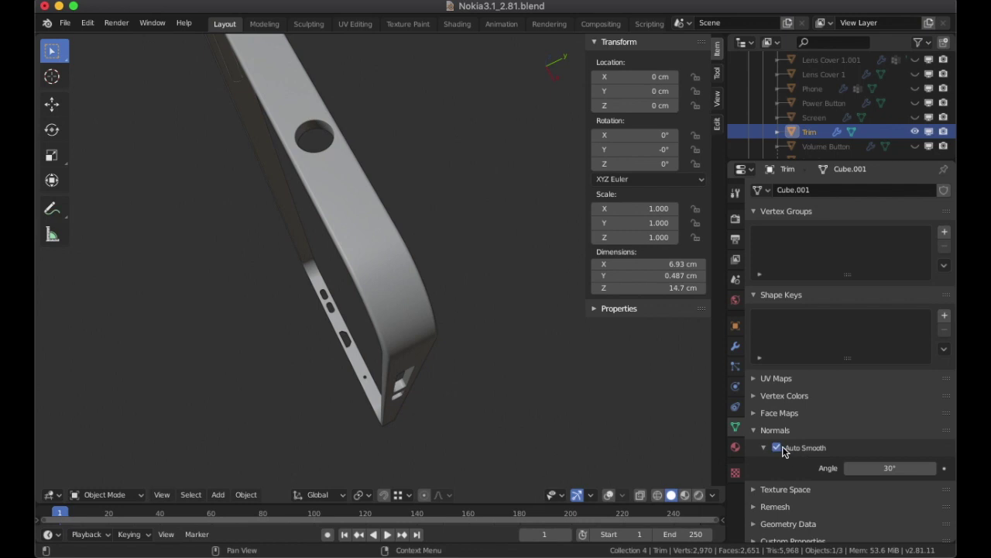
pyautogui.click(776, 449)
pyautogui.click(776, 448)
pyautogui.click(776, 448)
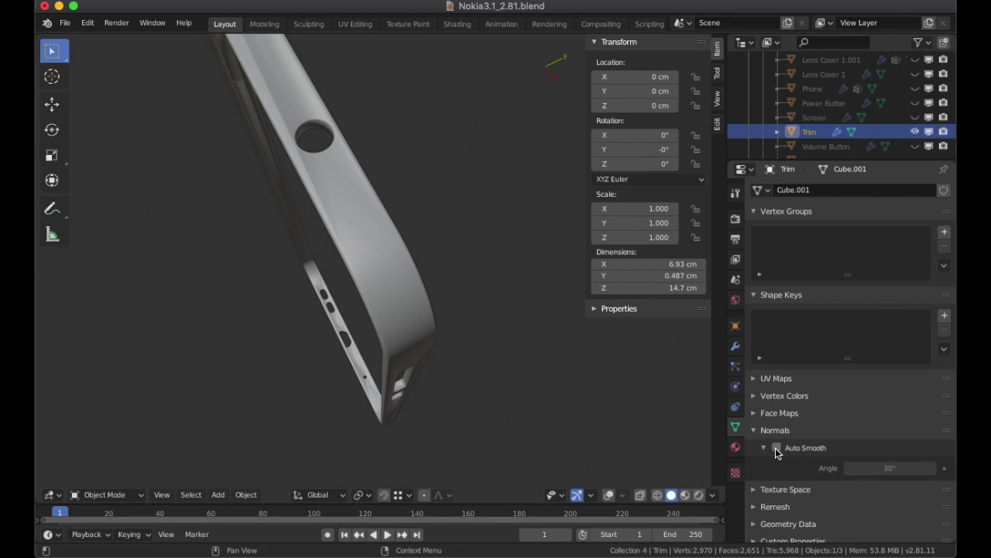
# Step: Turn Auto Smooth on for the Trim mesh, and replace the Trim with the Screen in view, selecting the Screen to list its modifiers
pyautogui.click(776, 449)
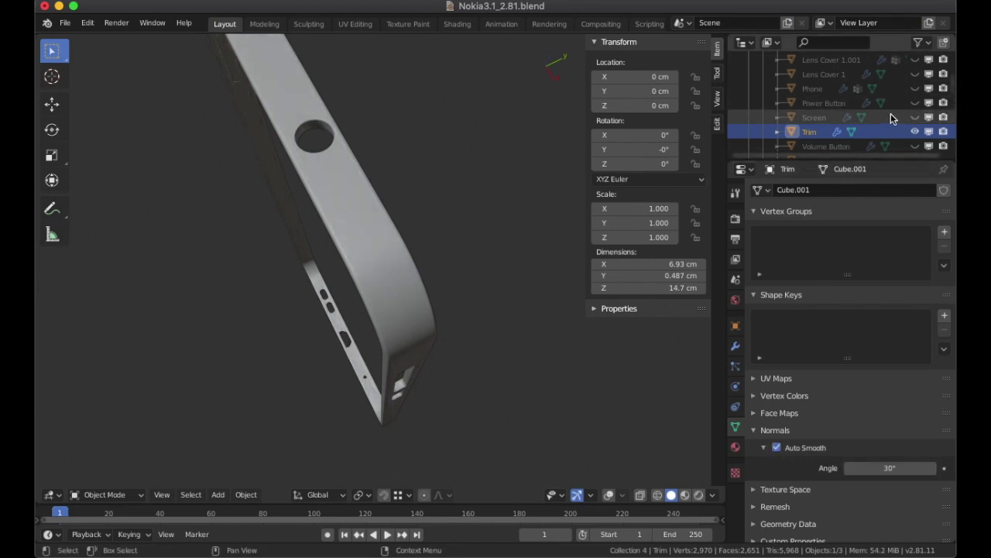
pyautogui.click(915, 132)
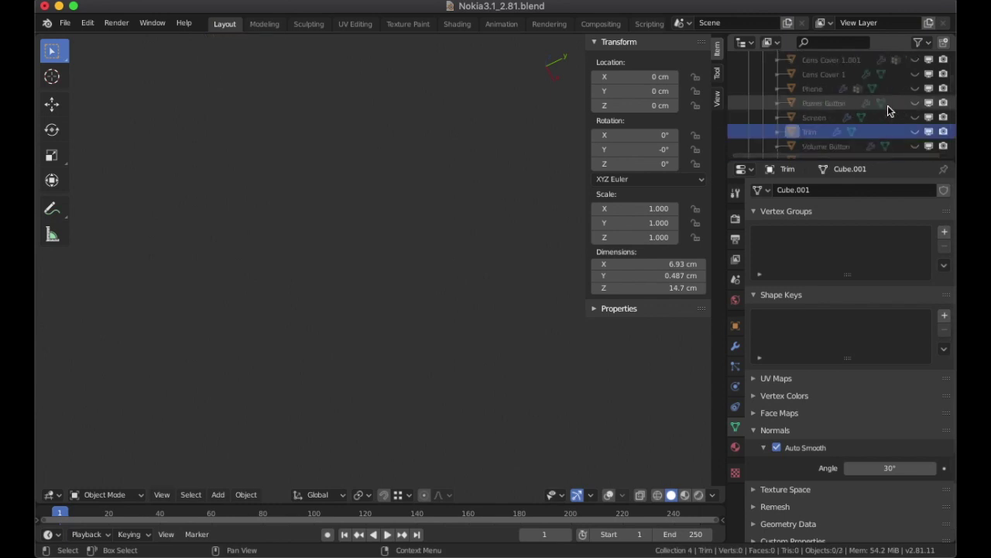
pyautogui.click(914, 117)
pyautogui.moveTo(412, 258); pyautogui.dragTo(475, 197, button='middle')
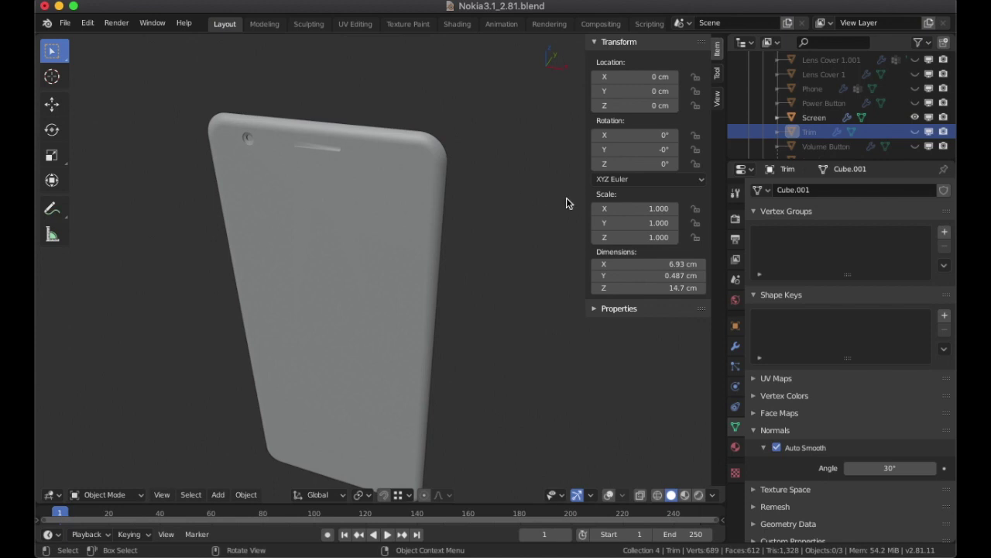
pyautogui.click(735, 345)
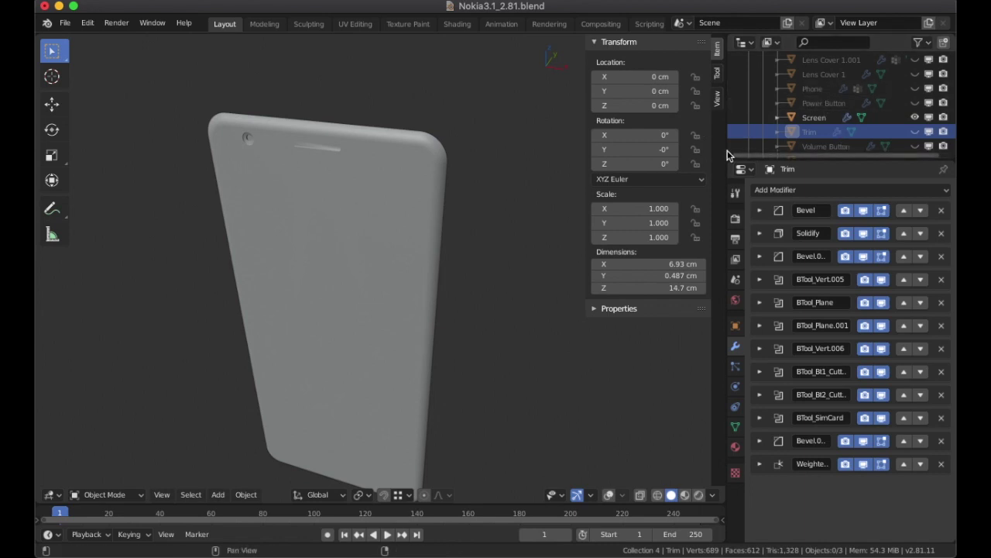
pyautogui.click(815, 117)
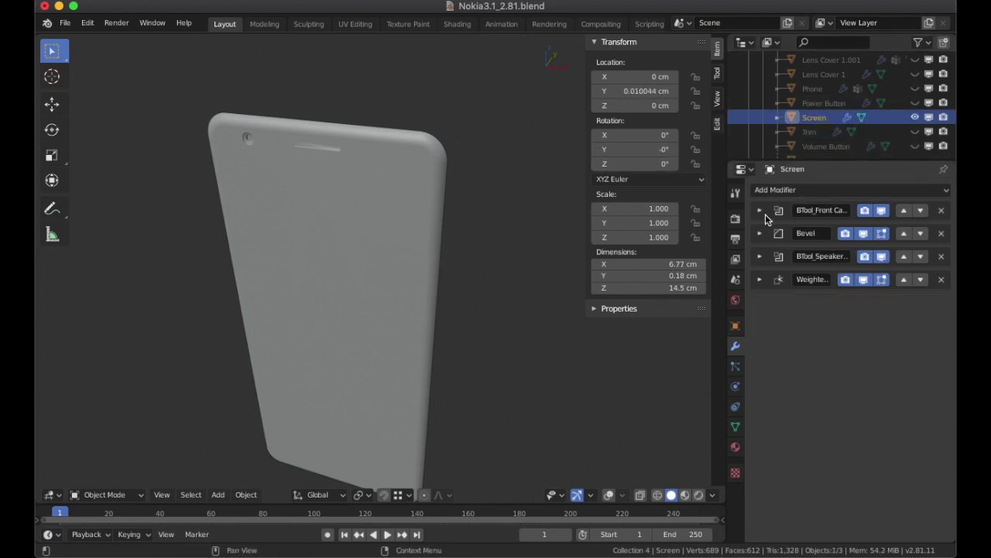
# Step: Open the Screen mesh in Edit Mode with overlays shown, and examine its edge and corner vertices from the right orthographic view
pyautogui.moveTo(479, 163); pyautogui.dragTo(395, 149, button='middle')
pyautogui.press('Tab')
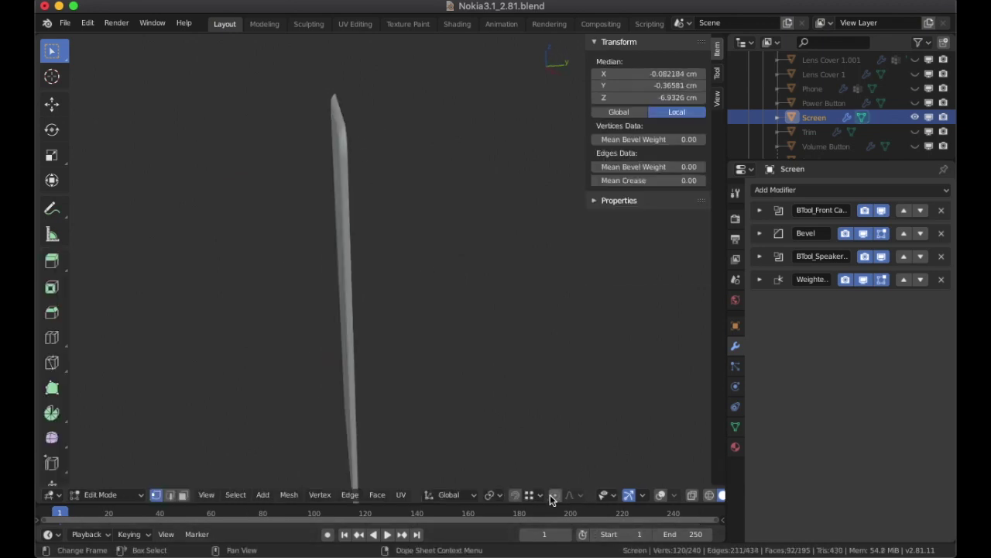
pyautogui.click(661, 494)
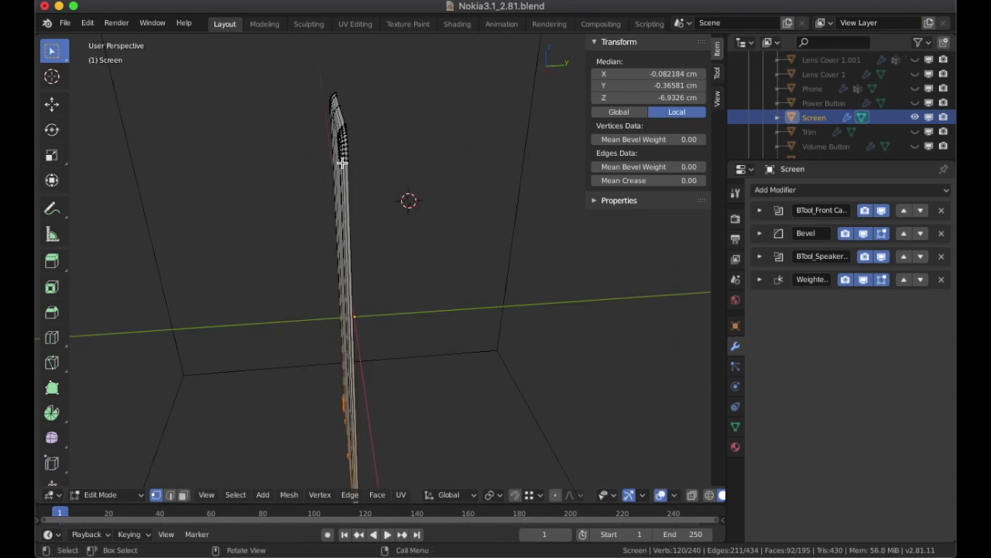
pyautogui.moveTo(345, 125); pyautogui.dragTo(357, 167)
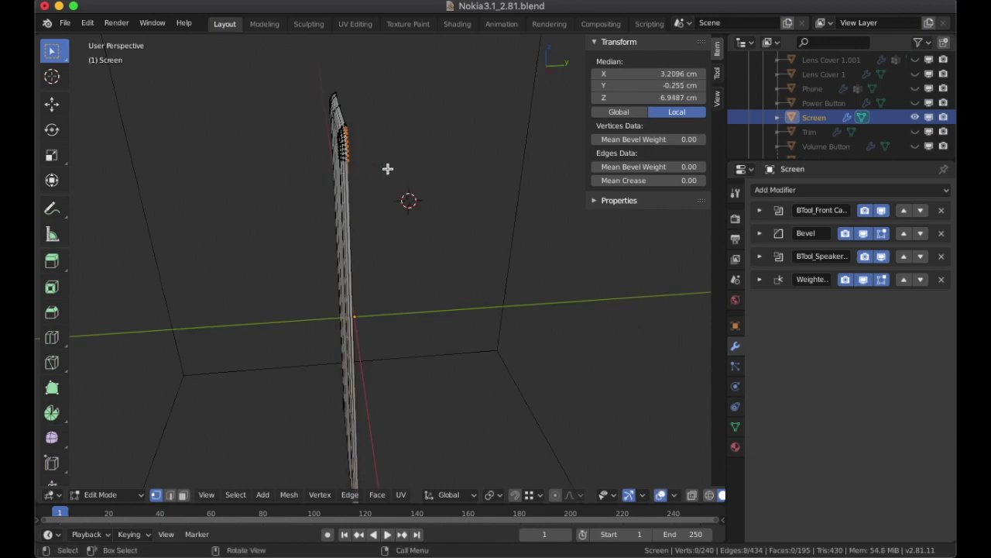
pyautogui.press('KP_3')
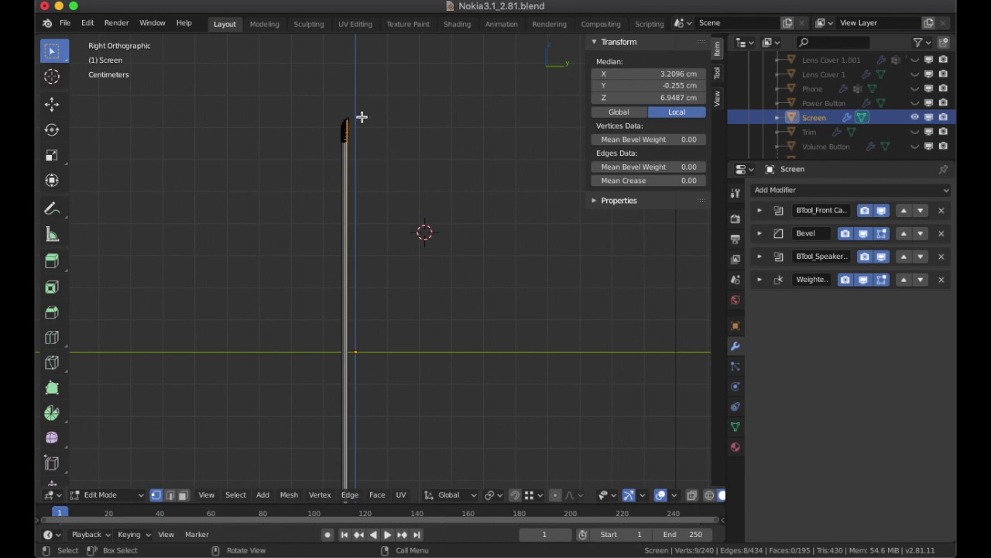
pyautogui.moveTo(358, 114); pyautogui.dragTo(460, 467)
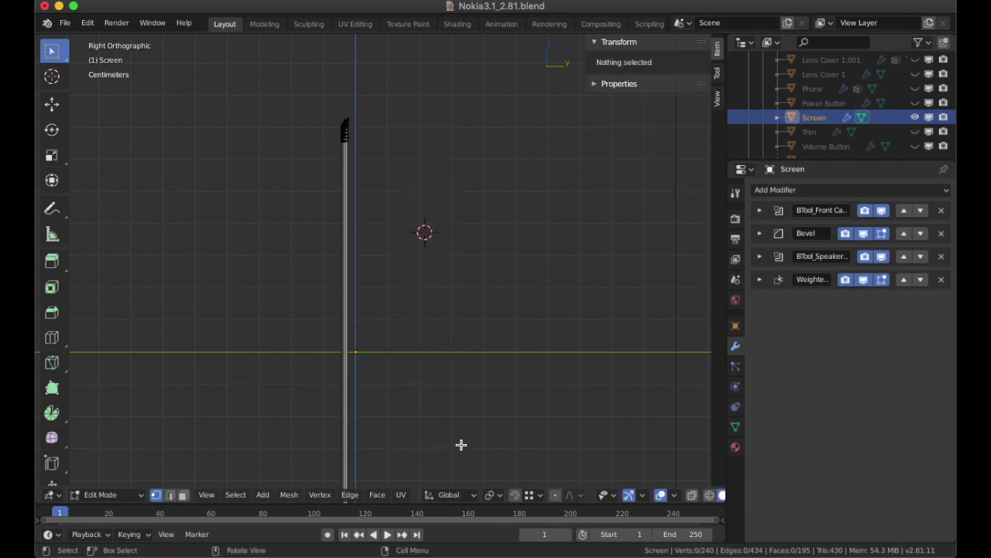
# Step: Inspect the Screen's mesh topology from an angle, and return to Object Mode with the viewport overlays off
pyautogui.moveTo(389, 268); pyautogui.dragTo(432, 279, button='middle')
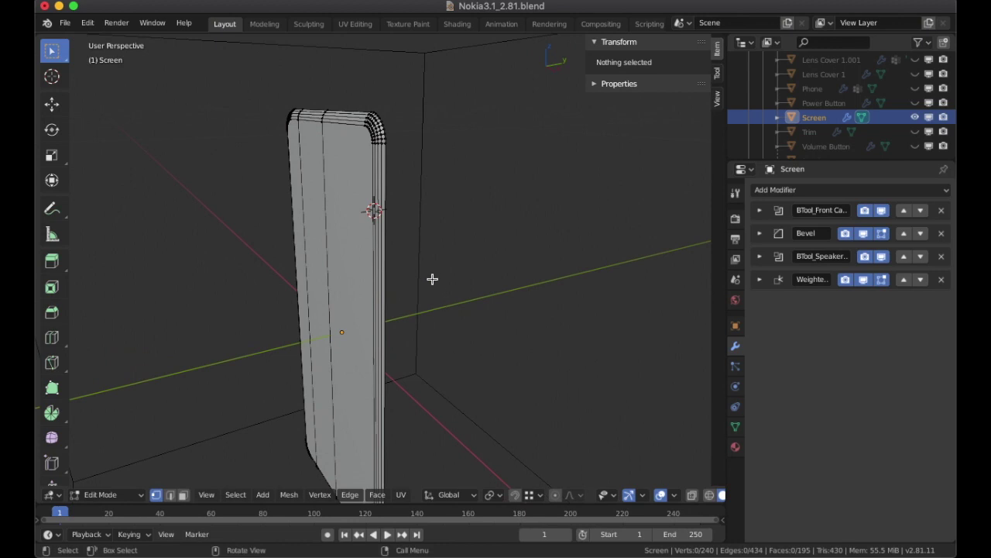
pyautogui.press('Tab')
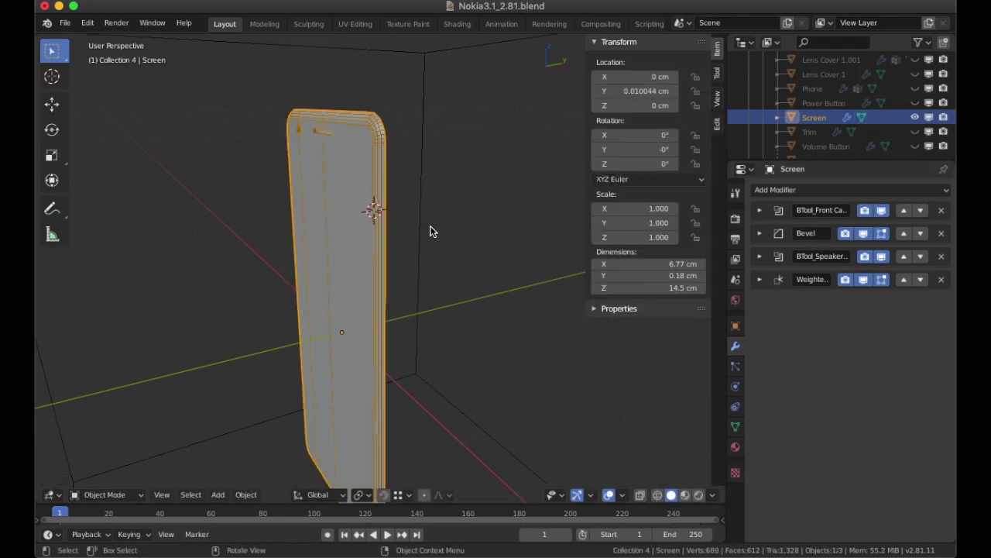
pyautogui.moveTo(431, 228); pyautogui.dragTo(499, 292, button='middle')
pyautogui.click(609, 494)
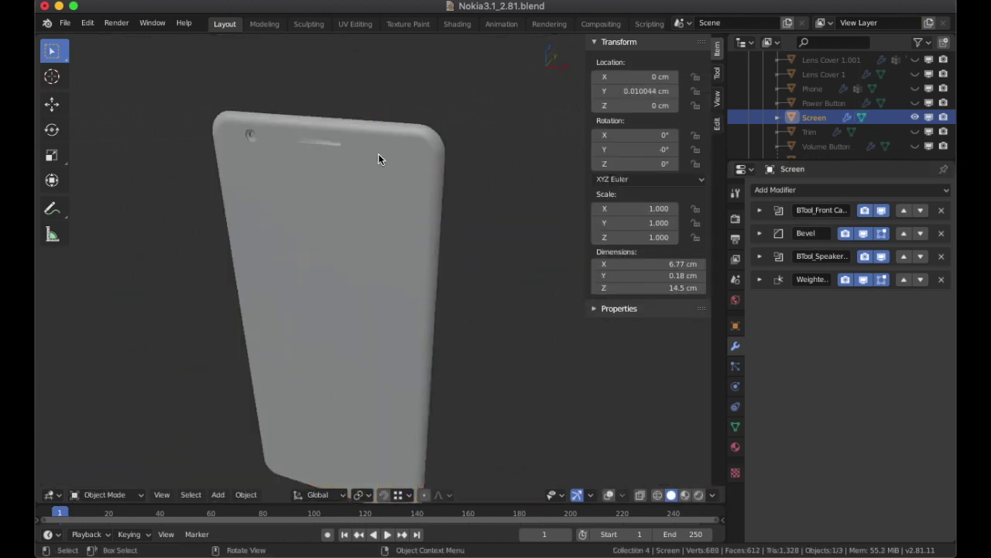
# Step: Try the Screen's Weighted Normal modifier above the BTool_Speaker boolean to compare the speaker slot's shading, and move it back below
pyautogui.scroll(4, 334, 212)
pyautogui.keyDown('shift'); pyautogui.moveTo(304, 204); pyautogui.dragTo(390, 239, button='middle'); pyautogui.keyUp('shift')
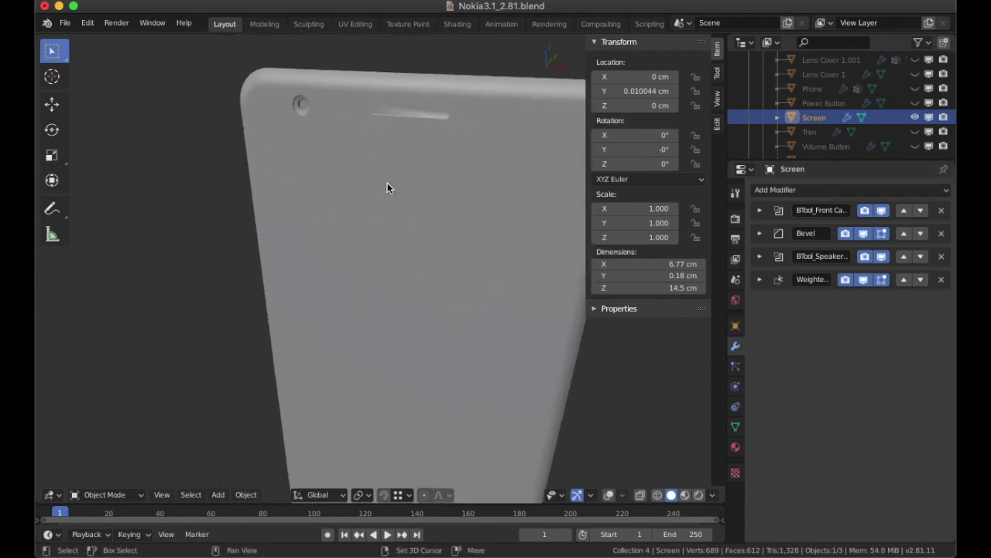
pyautogui.keyDown('shift'); pyautogui.moveTo(387, 188); pyautogui.dragTo(376, 219, button='middle'); pyautogui.keyUp('shift')
pyautogui.scroll(3, 333, 186)
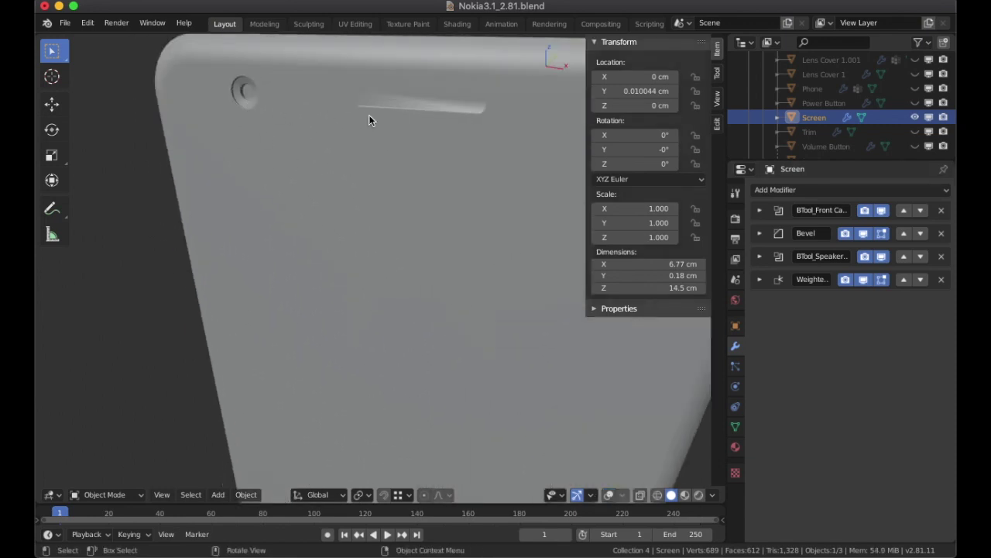
pyautogui.moveTo(478, 150)
pyautogui.mouseDown(button='middle')
pyautogui.moveTo(469, 113)
pyautogui.moveTo(476, 142)
pyautogui.moveTo(466, 141)
pyautogui.mouseUp(button='middle')
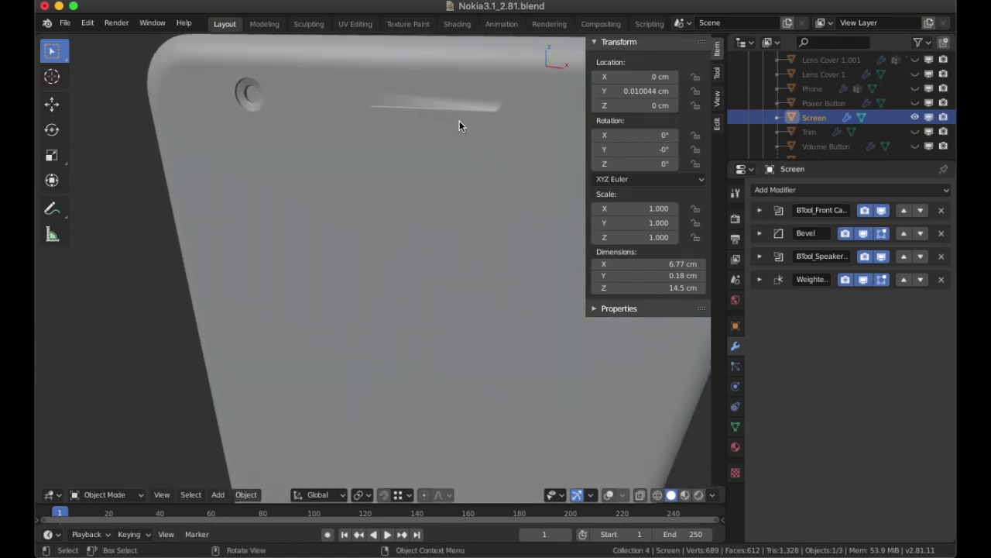
pyautogui.click(903, 278)
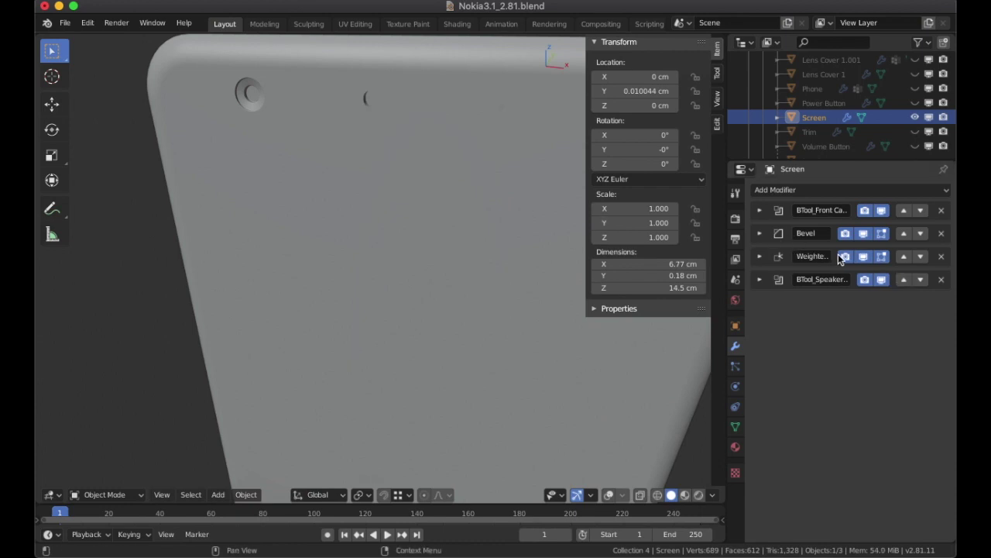
pyautogui.click(902, 279)
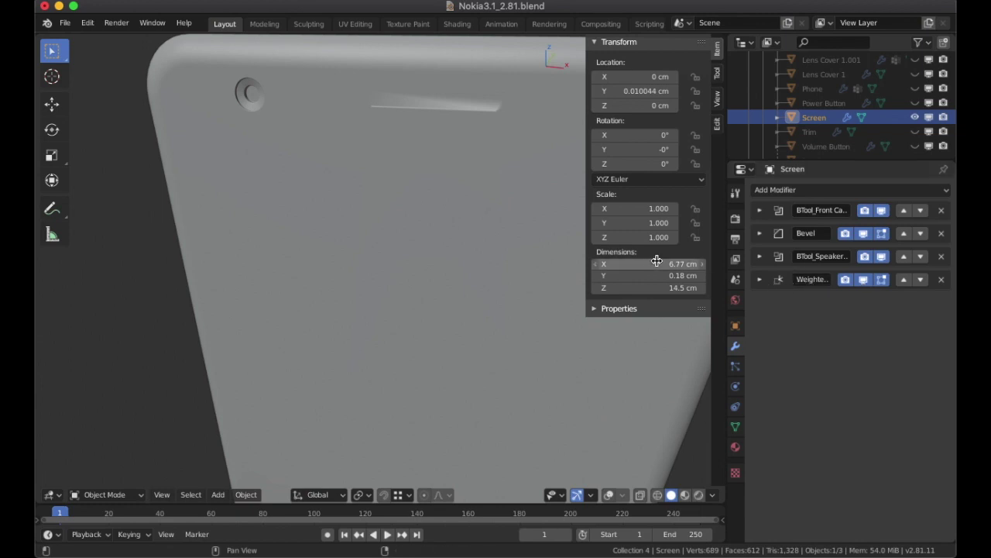
# Step: Swap the order of the Screen's Bevel and BTool_Speaker modifiers to compare the slot's edges, leaving BTool_Speaker above Bevel
pyautogui.click(903, 256)
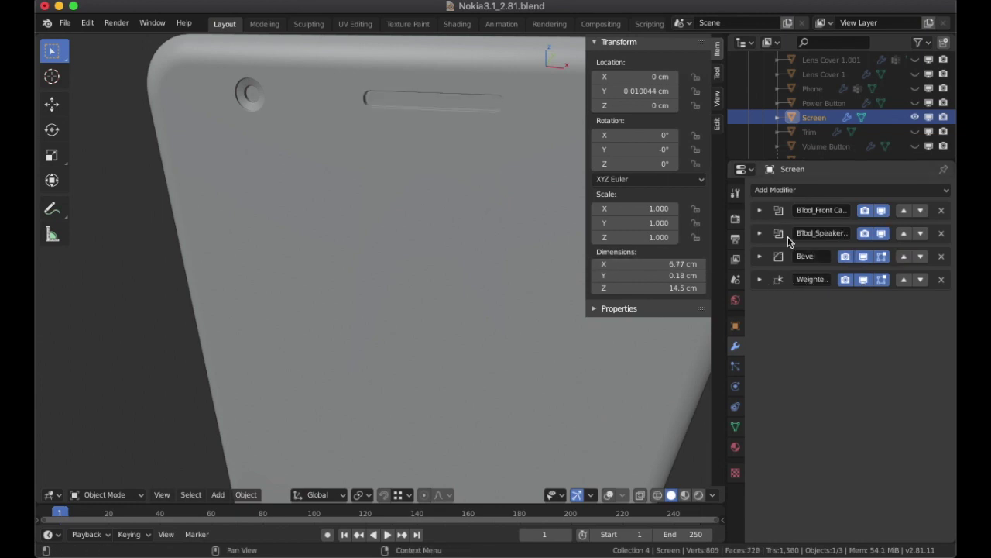
pyautogui.moveTo(501, 192); pyautogui.dragTo(429, 217, button='middle')
pyautogui.scroll(3, 374, 212)
pyautogui.click(920, 233)
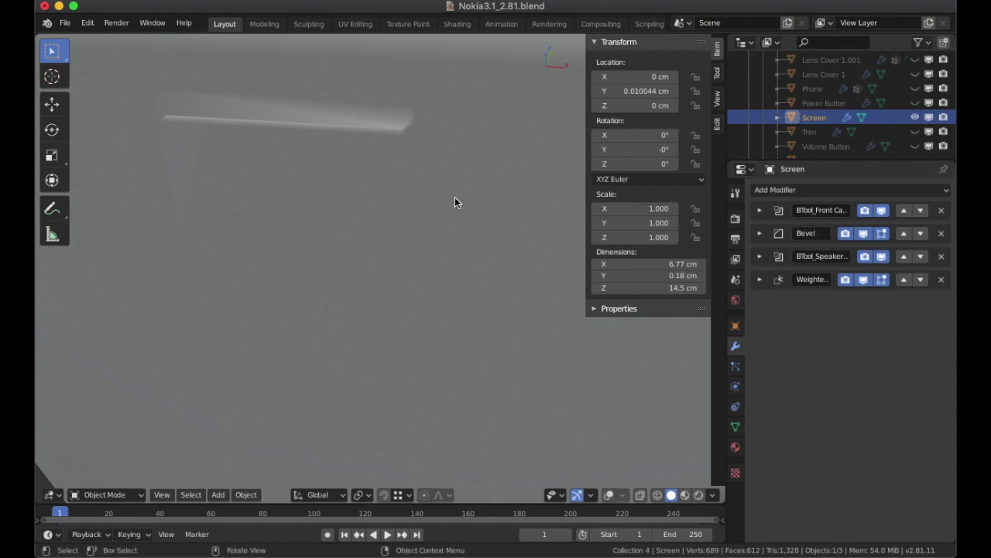
pyautogui.moveTo(405, 168); pyautogui.dragTo(372, 164, button='middle')
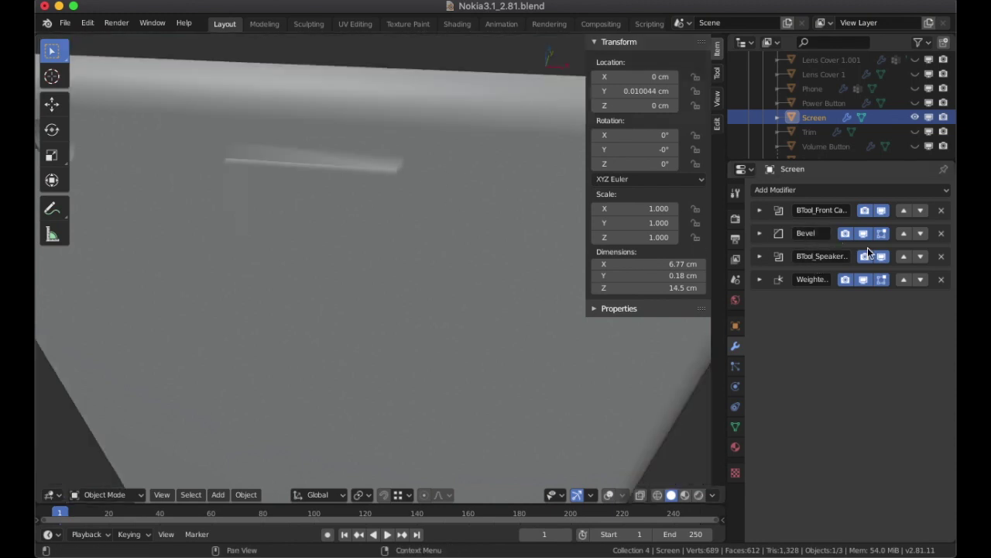
pyautogui.click(920, 233)
pyautogui.moveTo(414, 199); pyautogui.dragTo(391, 178, button='middle')
# Step: Show the UV Editing workspace and examine how the Screen's UV layout lines up with the SCREEN.psd image
pyautogui.click(350, 24)
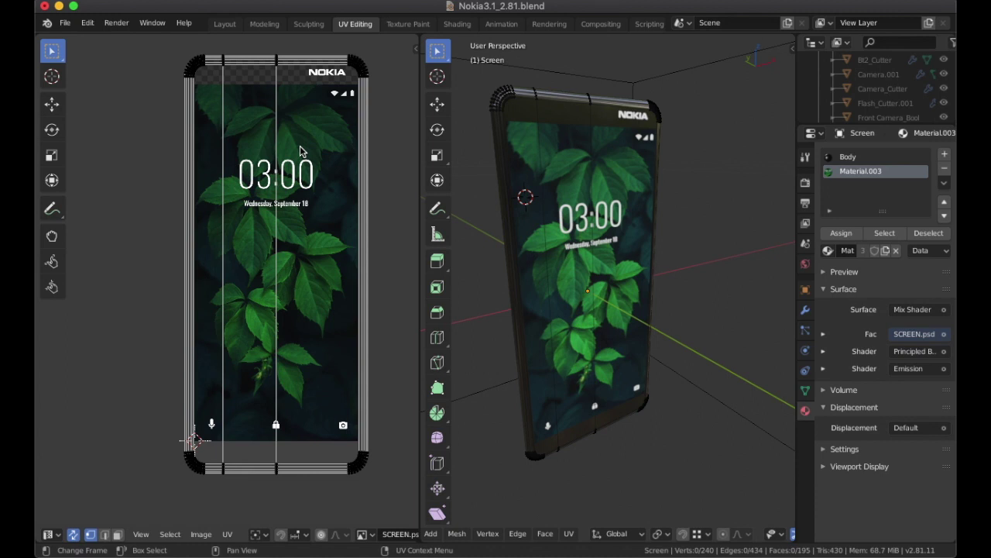
pyautogui.scroll(3, 302, 149)
pyautogui.scroll(-2, 279, 158)
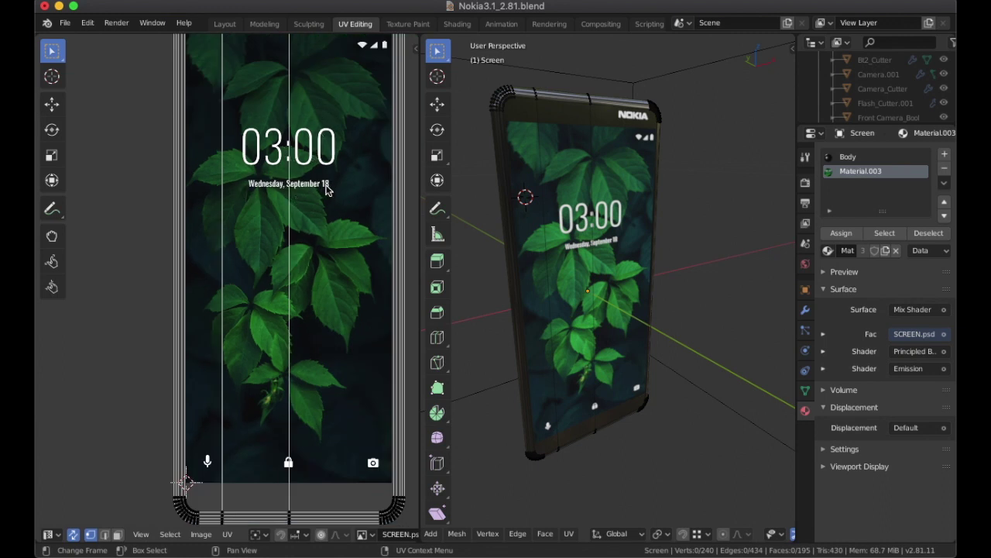
pyautogui.scroll(-1, 328, 184)
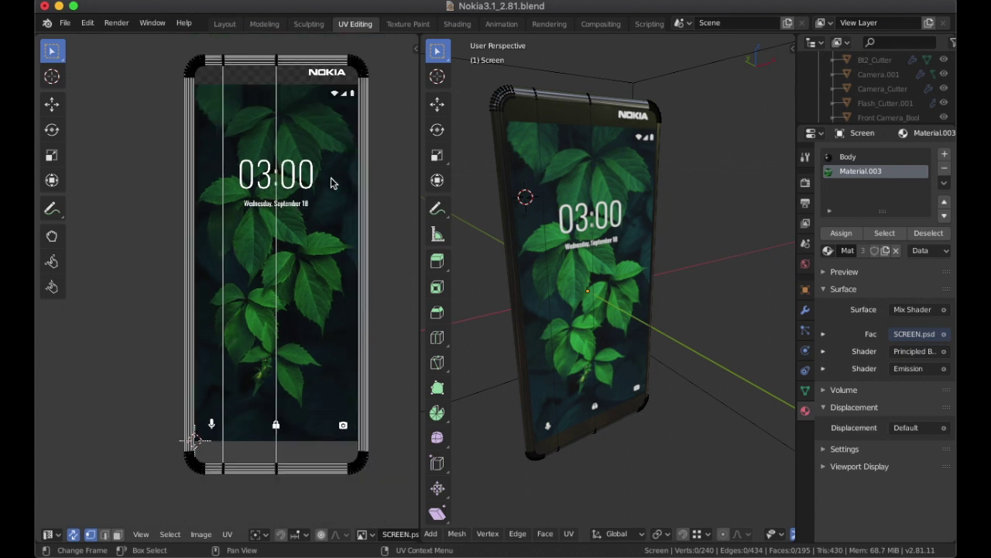
pyautogui.scroll(2, 338, 101)
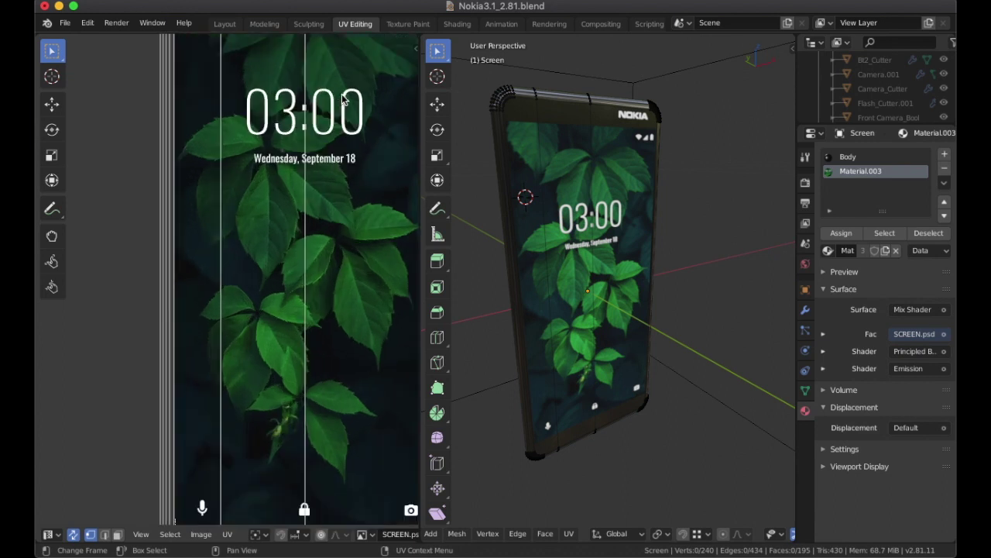
pyautogui.scroll(-2, 343, 103)
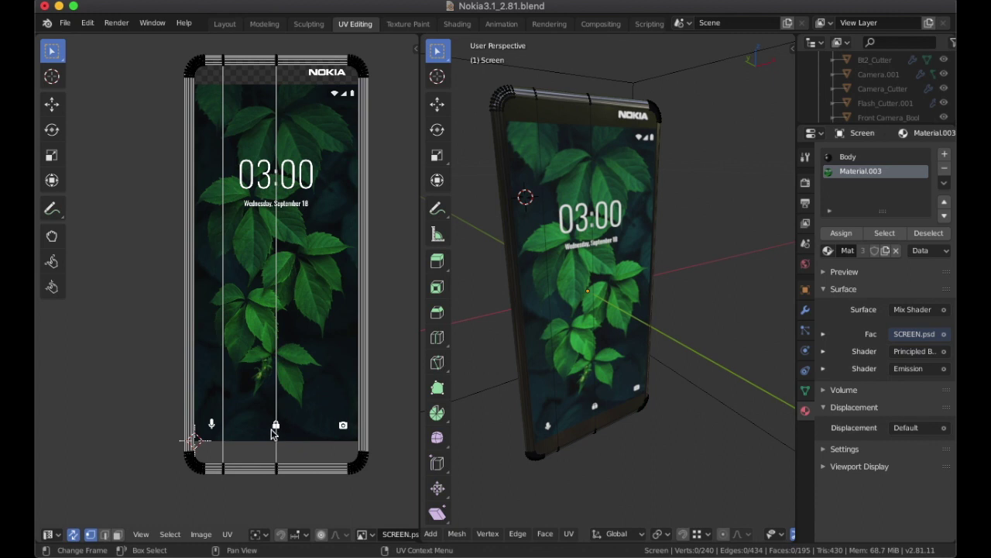
pyautogui.scroll(1, 278, 433)
pyautogui.scroll(-2, 278, 434)
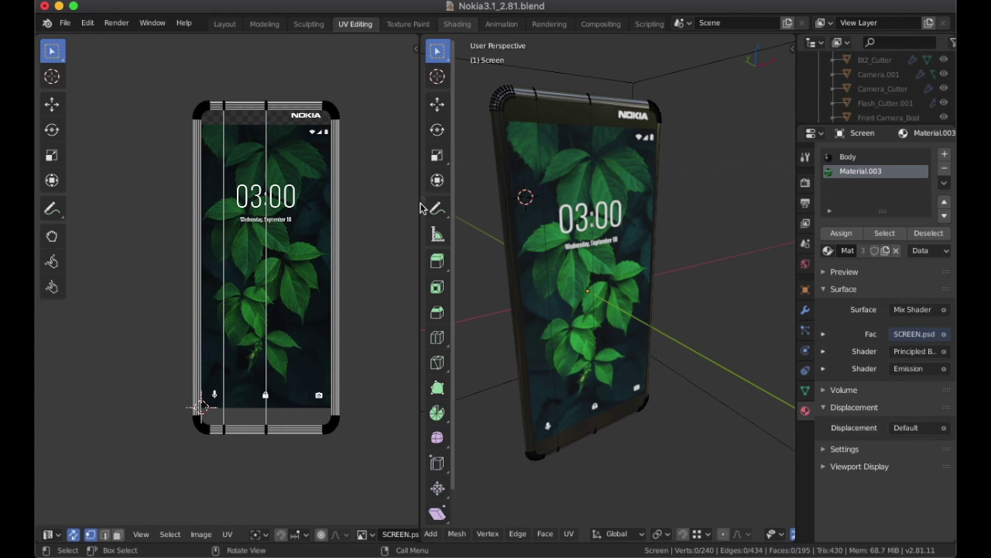
# Step: Show the Shading workspace and examine the Texture Coordinate, Mapping and SCREEN.psd image nodes in Material.003
pyautogui.click(471, 25)
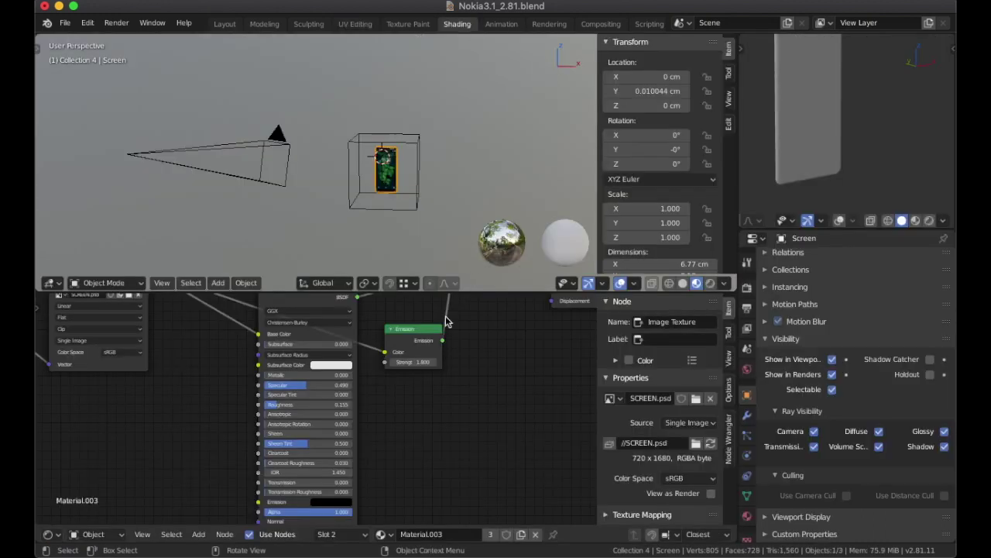
pyautogui.scroll(-3, 446, 329)
pyautogui.press('Home')
pyautogui.scroll(2, 320, 374)
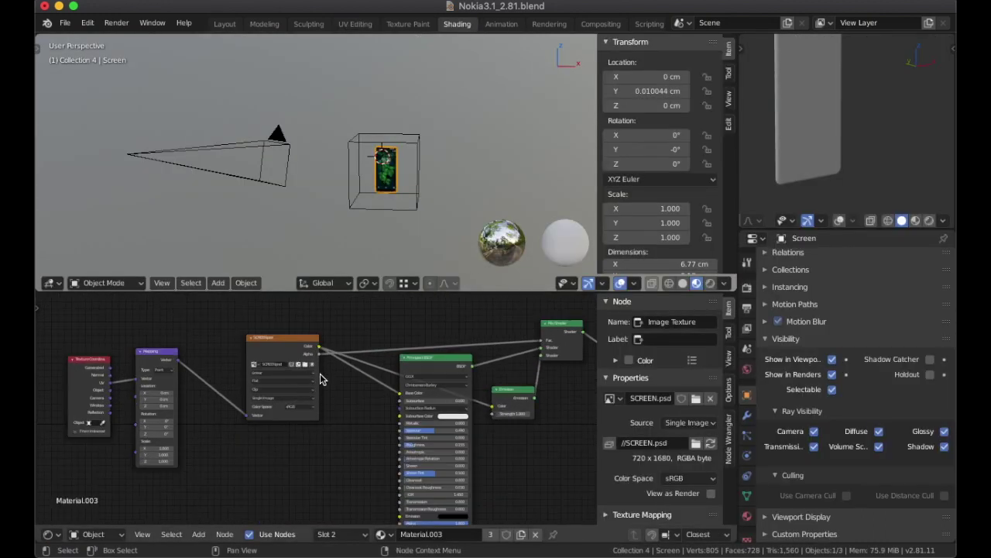
pyautogui.scroll(2, 293, 334)
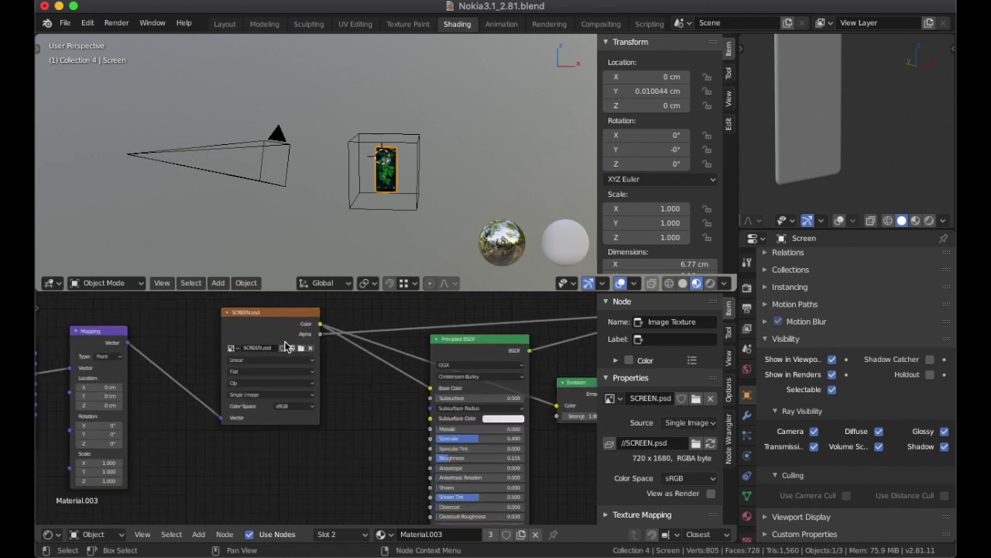
pyautogui.moveTo(267, 318); pyautogui.dragTo(250, 338)
pyautogui.moveTo(148, 348); pyautogui.dragTo(224, 341, button='middle')
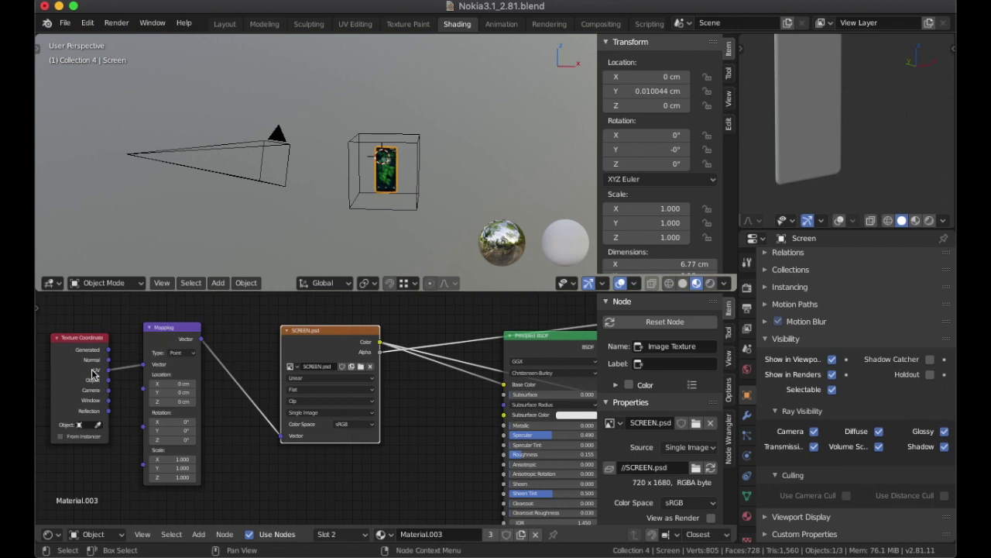
pyautogui.hscroll(5, 271, 424)
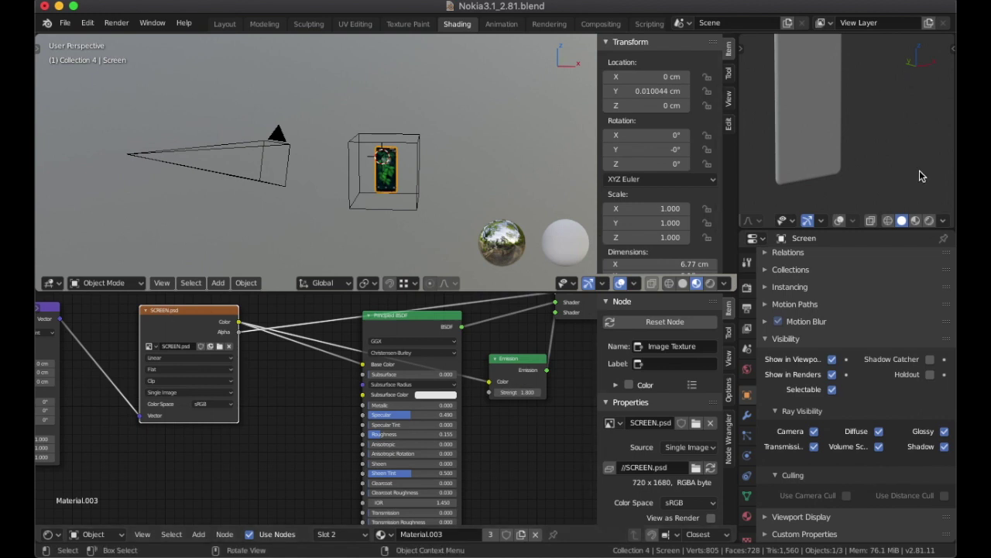
# Step: Set the small 3D viewport to Rendered shading, and examine the Principled BSDF, Emission and Mix Shader connections in Material.003
pyautogui.click(928, 222)
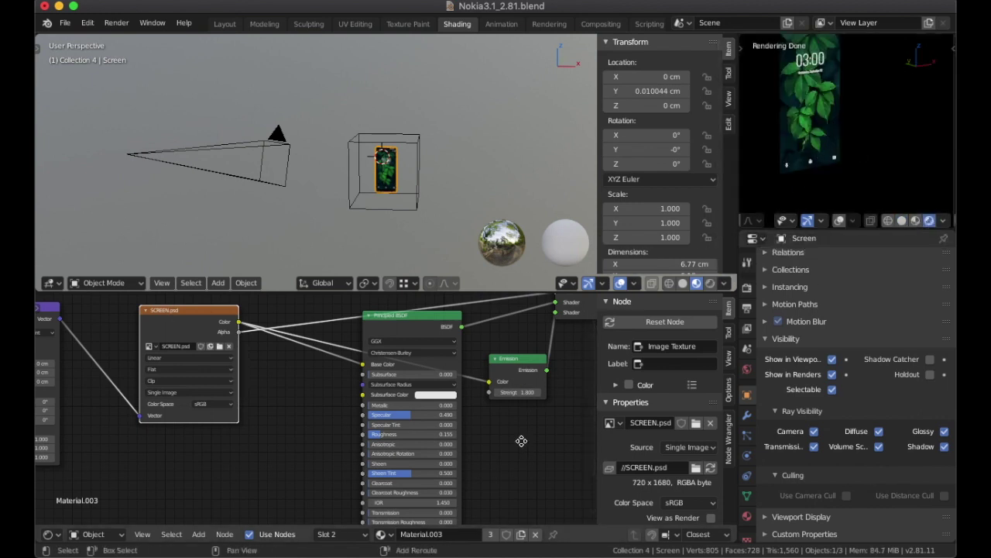
pyautogui.hscroll(4, 483, 399)
pyautogui.scroll(2, 483, 399)
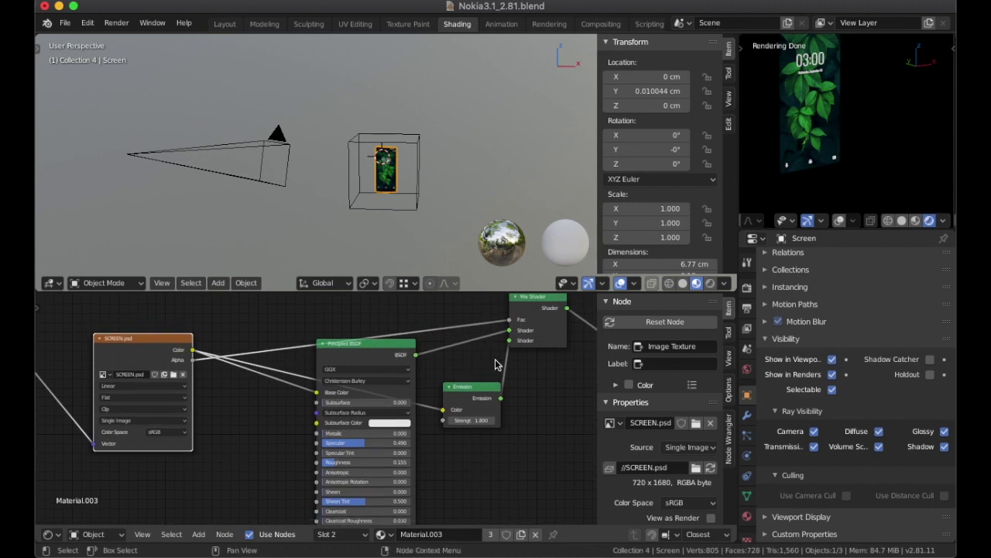
pyautogui.hscroll(3, 542, 329)
pyautogui.scroll(2, 542, 329)
pyautogui.scroll(-2, 522, 371)
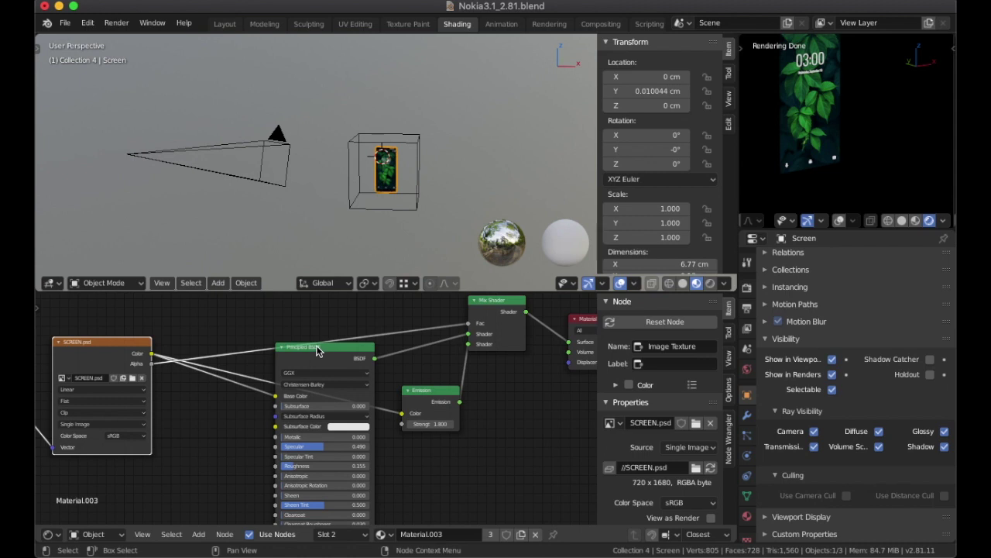
# Step: Mute and unmute the Emission node in Material.003 to compare the rendered screen with and without its glow
pyautogui.click(438, 410)
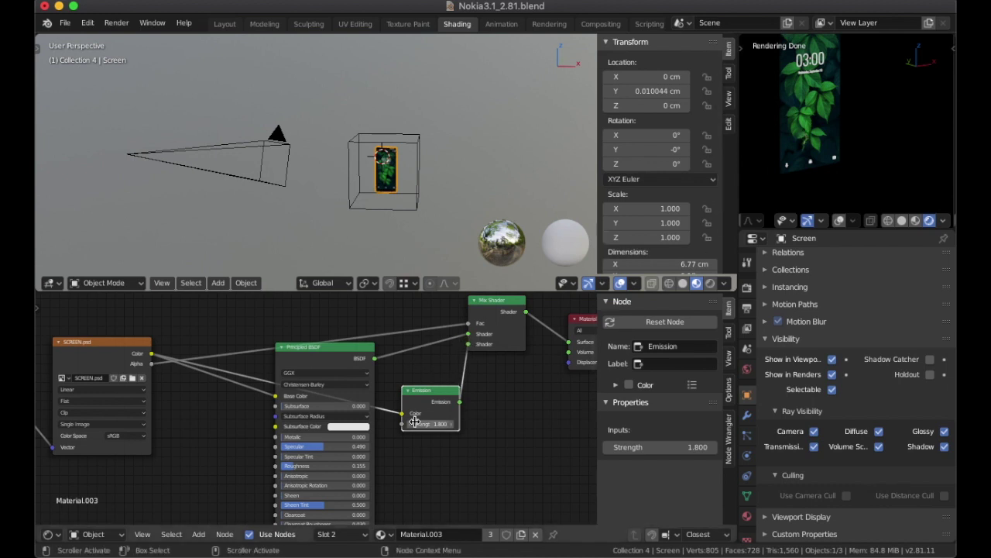
pyautogui.press('m')
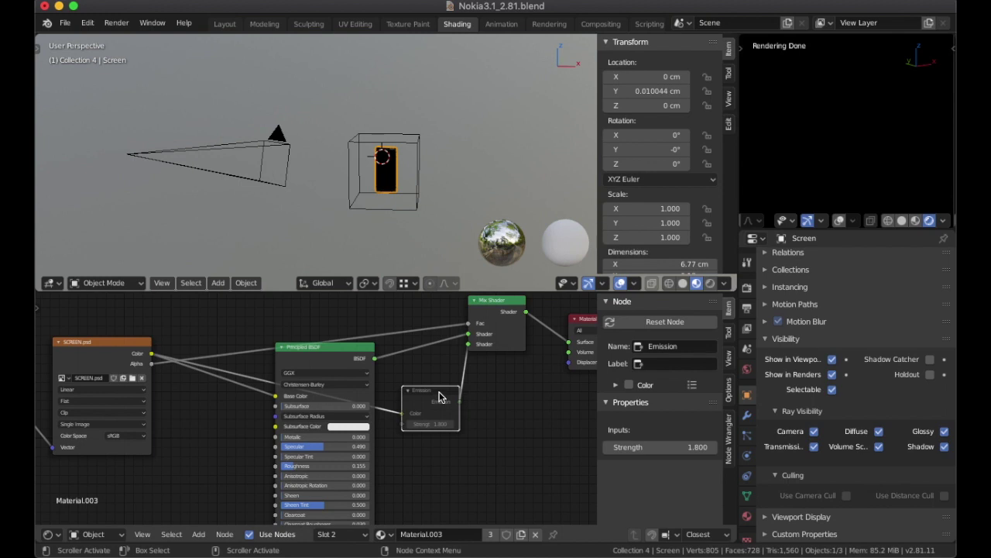
pyautogui.press('m')
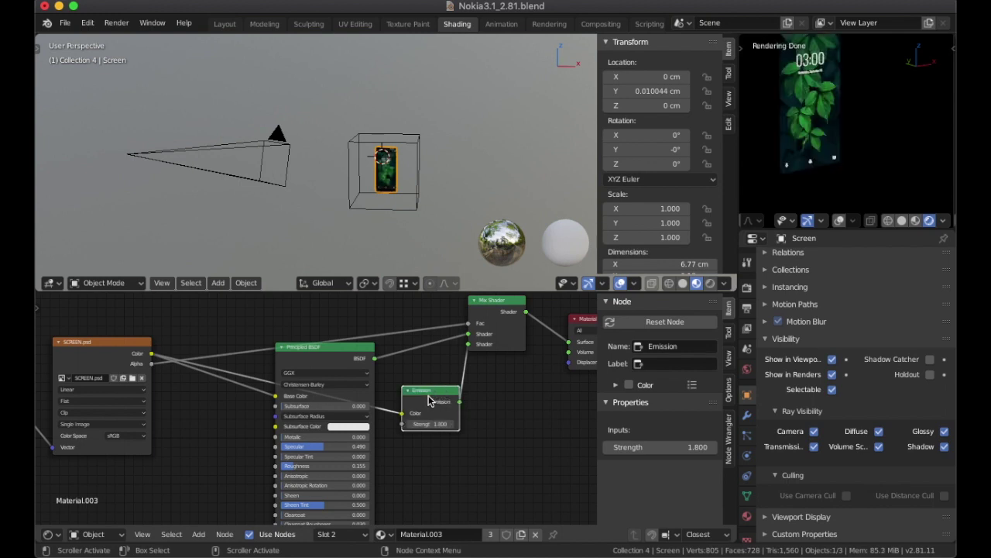
# Step: Set the Emission node's strength to 2.100
pyautogui.doubleClick(431, 424)
pyautogui.write('3')
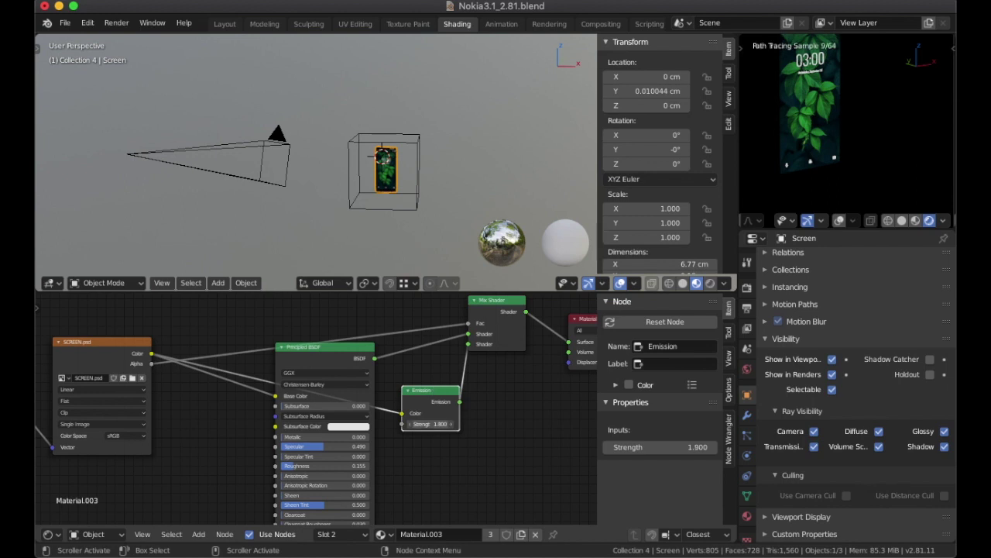
pyautogui.press('Return')
pyautogui.moveTo(431, 424)
pyautogui.mouseDown()
pyautogui.moveTo(449, 424)
pyautogui.moveTo(427, 424)
pyautogui.mouseUp()
# Step: Unlink the Mix Shader's Fac input to compare the render, and link the SCREEN.psd node's Alpha output back to it
pyautogui.click(102, 343)
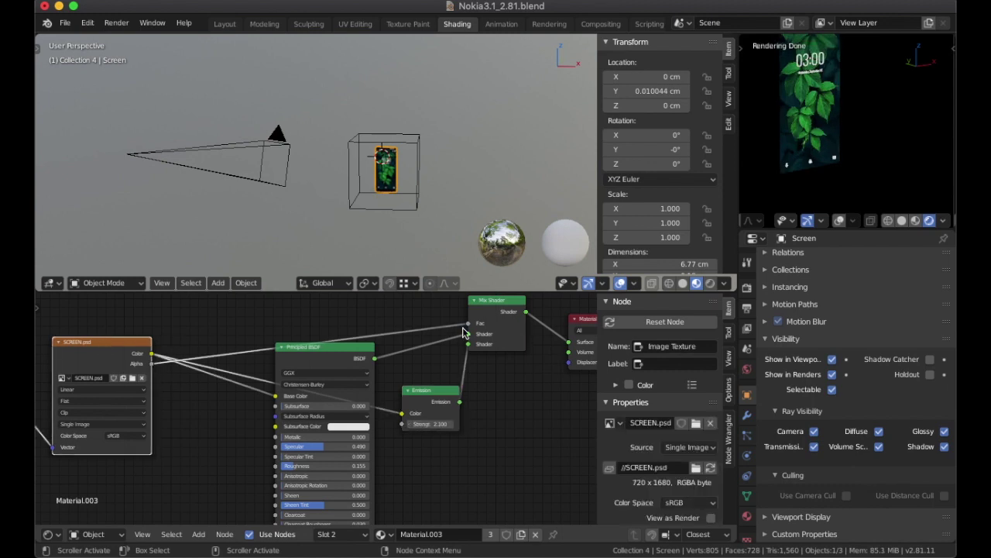
pyautogui.moveTo(470, 328); pyautogui.dragTo(395, 339)
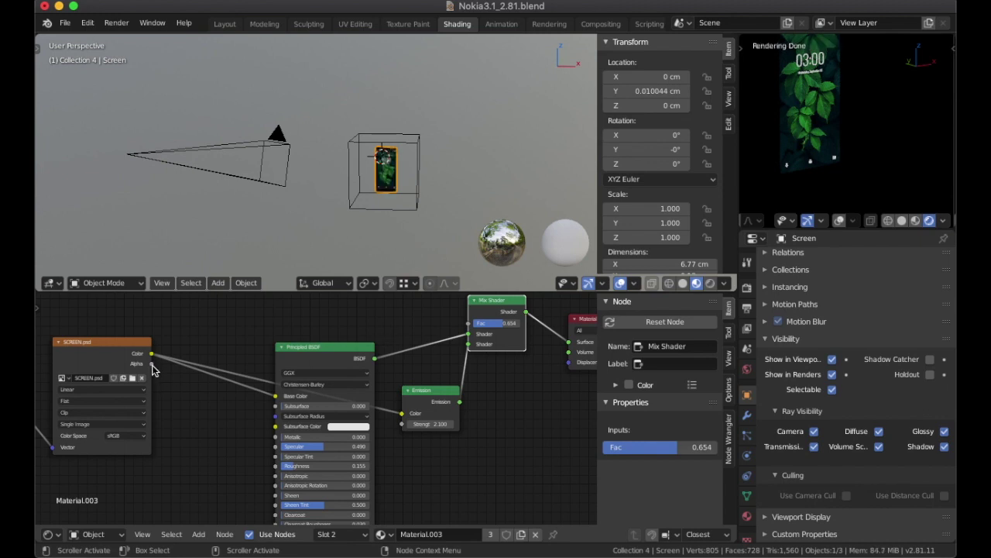
pyautogui.moveTo(152, 364); pyautogui.dragTo(470, 323)
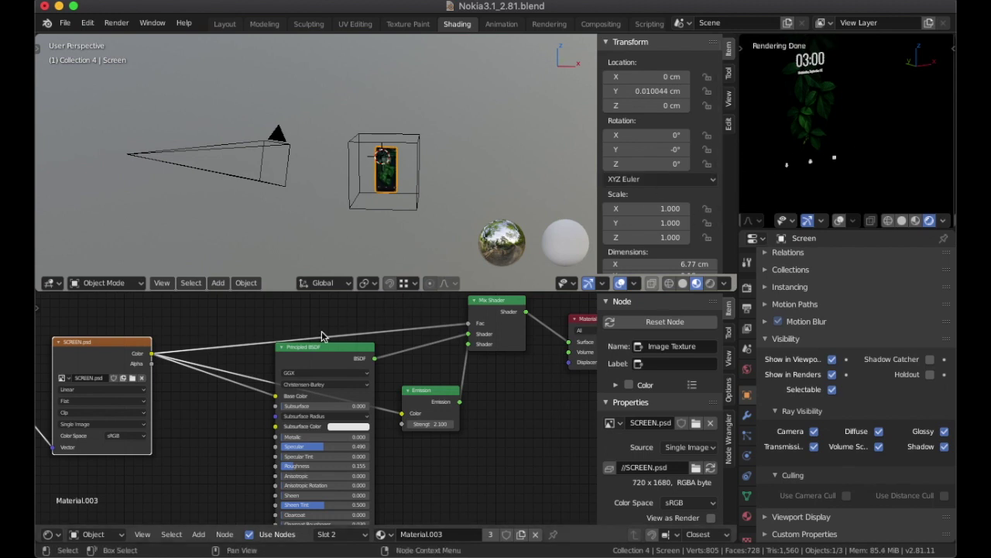
pyautogui.moveTo(152, 364); pyautogui.dragTo(478, 330)
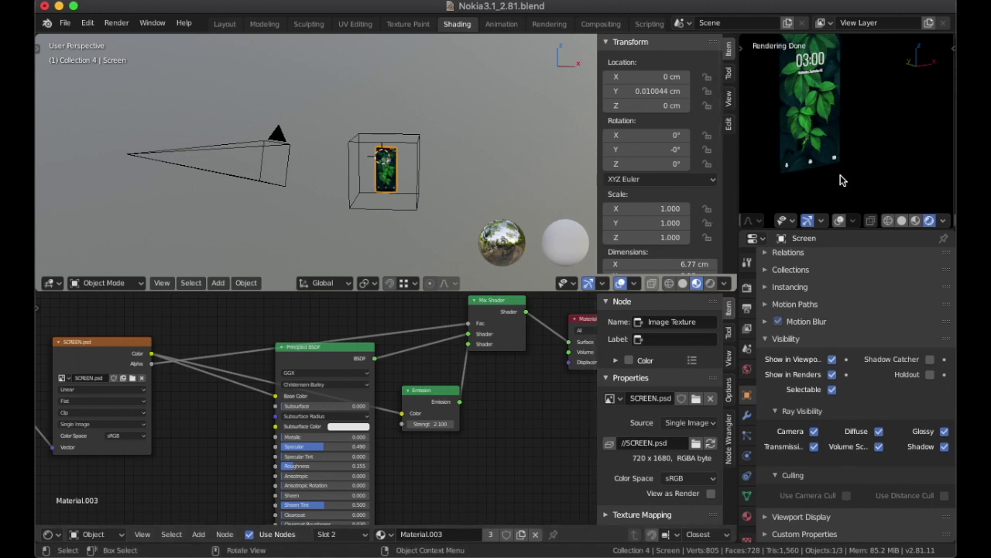
# Step: Return the small viewport to Solid shading, and unhide the Trim and Phone objects in the Layout workspace
pyautogui.click(901, 220)
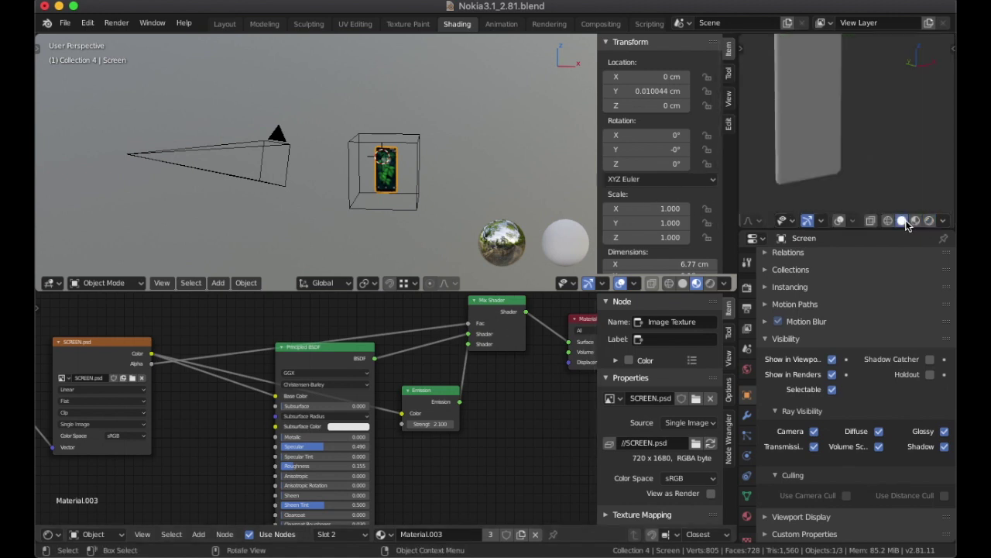
pyautogui.click(224, 23)
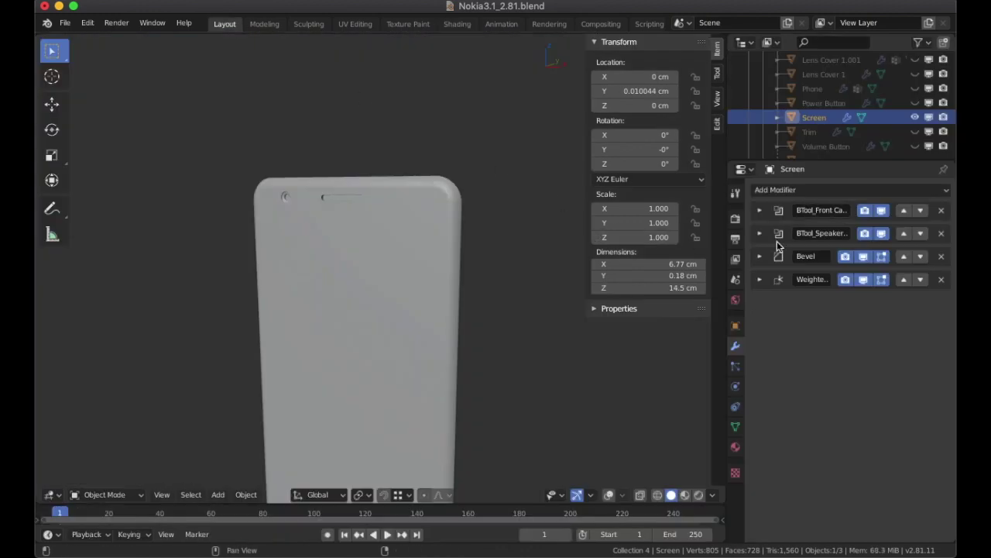
pyautogui.click(915, 132)
pyautogui.click(917, 89)
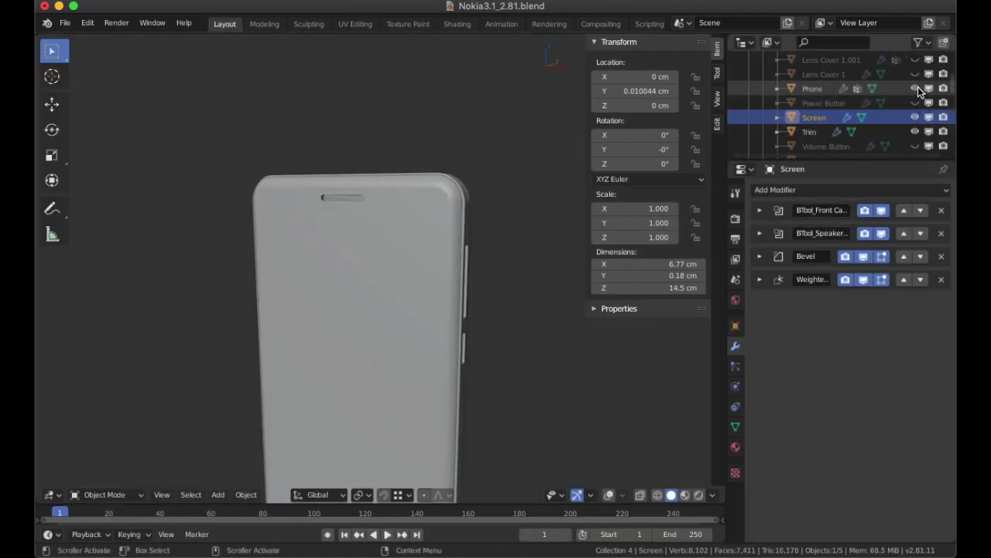
pyautogui.moveTo(525, 201)
pyautogui.mouseDown(button='middle')
pyautogui.moveTo(507, 235)
pyautogui.moveTo(427, 272)
pyautogui.moveTo(440, 247)
pyautogui.moveTo(531, 219)
pyautogui.mouseUp(button='middle')
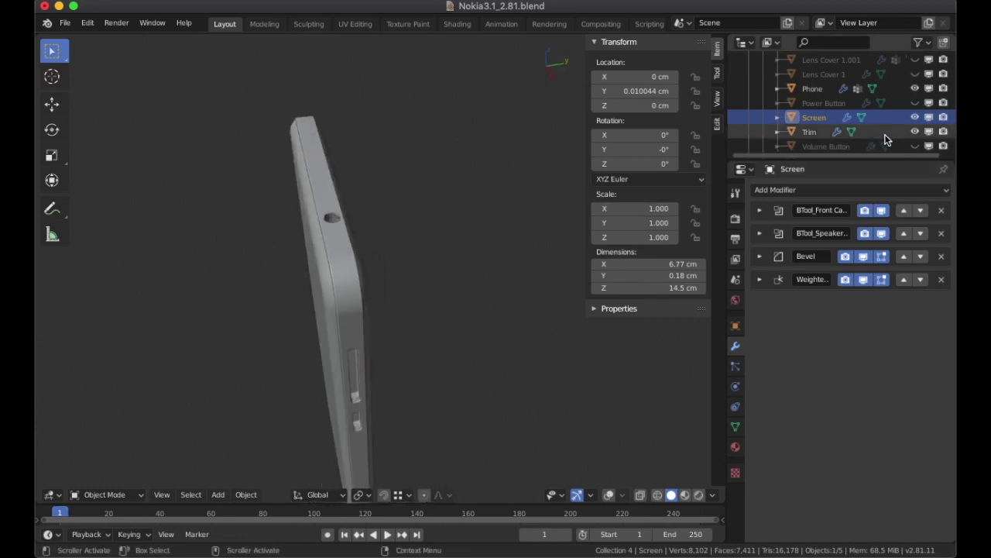
# Step: Unhide the CamB and Camera rim objects on the back of the phone
pyautogui.scroll(2, 890, 124)
pyautogui.scroll(-2, 896, 117)
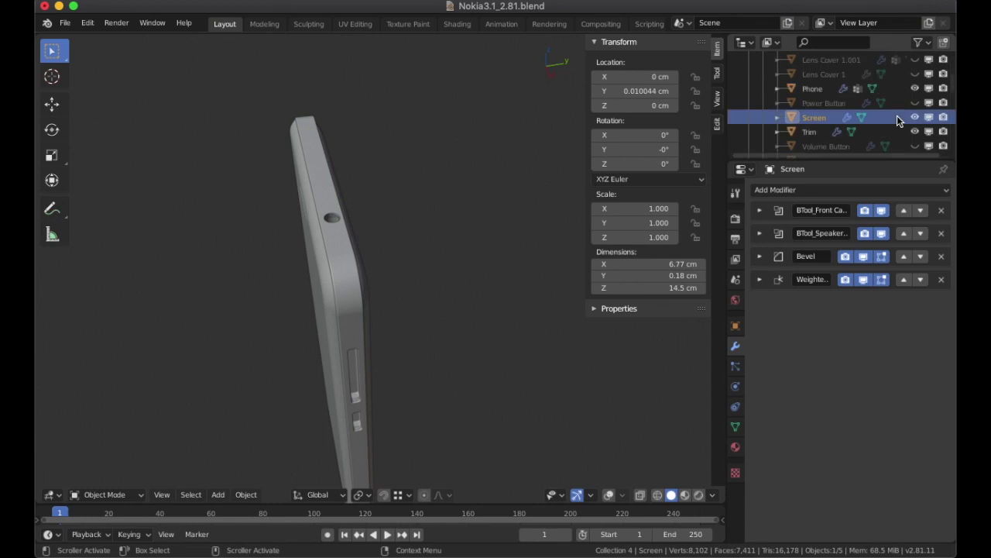
pyautogui.moveTo(542, 194); pyautogui.dragTo(436, 186, button='middle')
pyautogui.scroll(2, 436, 186)
pyautogui.scroll(4, 868, 97)
pyautogui.click(915, 74)
pyautogui.click(915, 75)
pyautogui.click(914, 74)
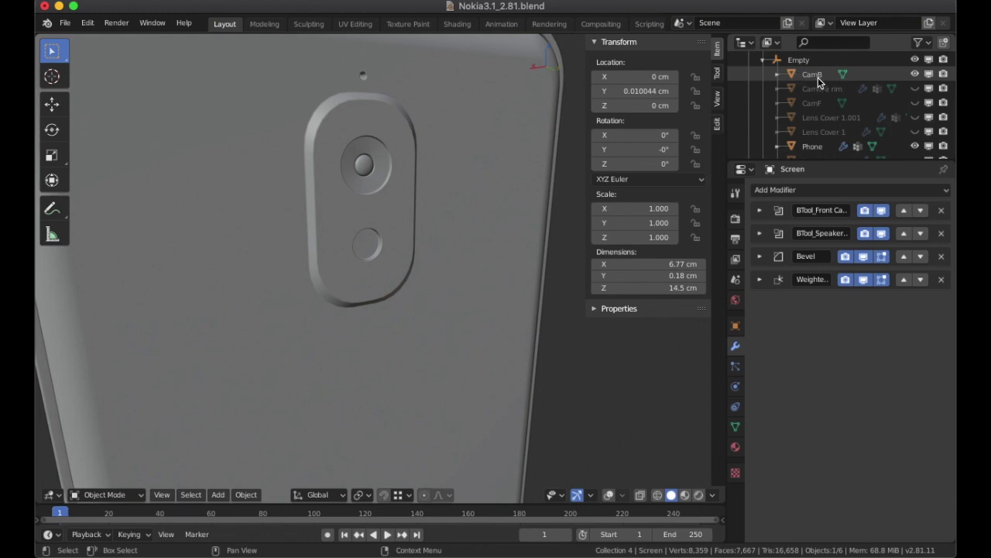
pyautogui.click(914, 89)
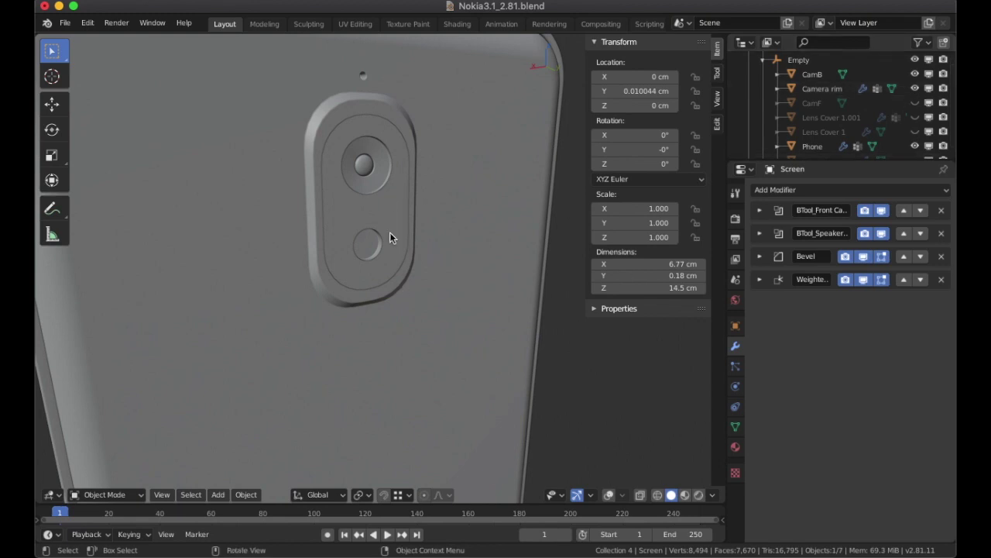
# Step: Unhide the CamF object and turn on X-ray, toggling its visibility to locate the front camera
pyautogui.click(914, 103)
pyautogui.moveTo(263, 147); pyautogui.dragTo(437, 148, button='middle')
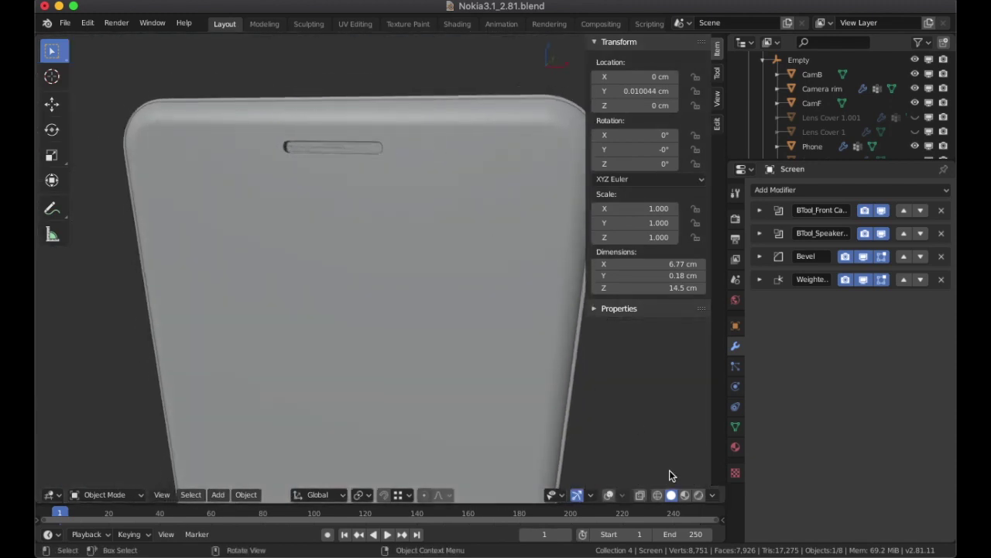
pyautogui.click(640, 495)
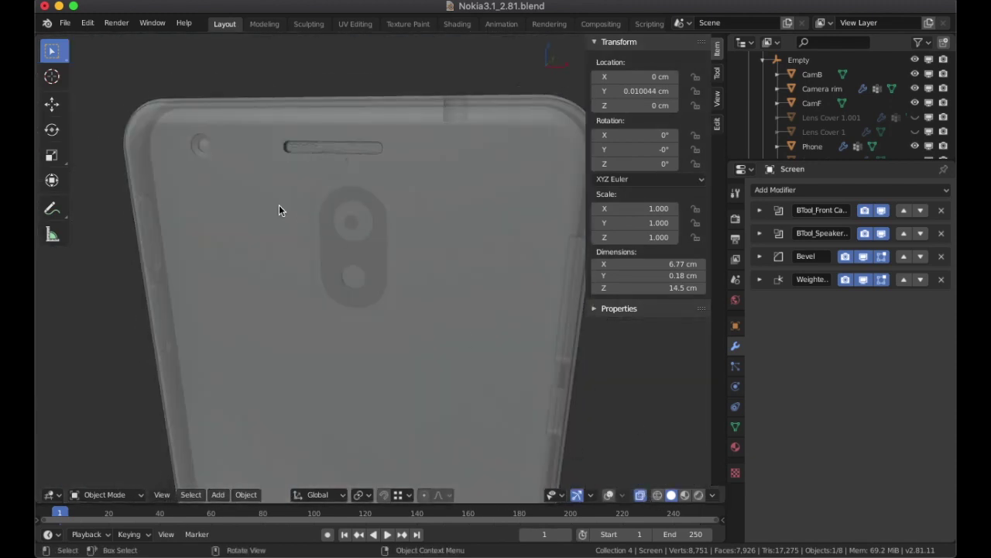
pyautogui.click(912, 102)
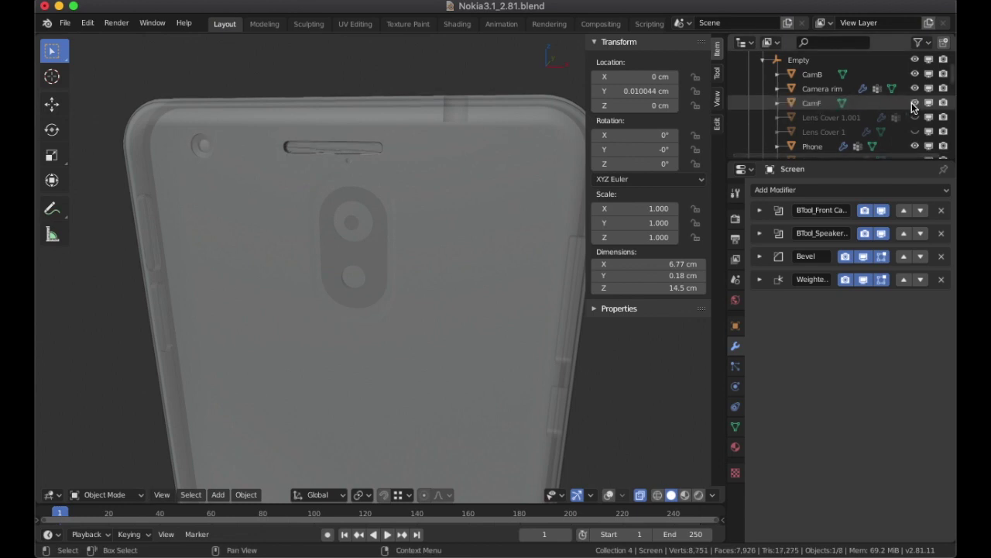
pyautogui.click(912, 102)
pyautogui.moveTo(380, 280); pyautogui.dragTo(288, 261, button='middle')
pyautogui.scroll(3, 359, 248)
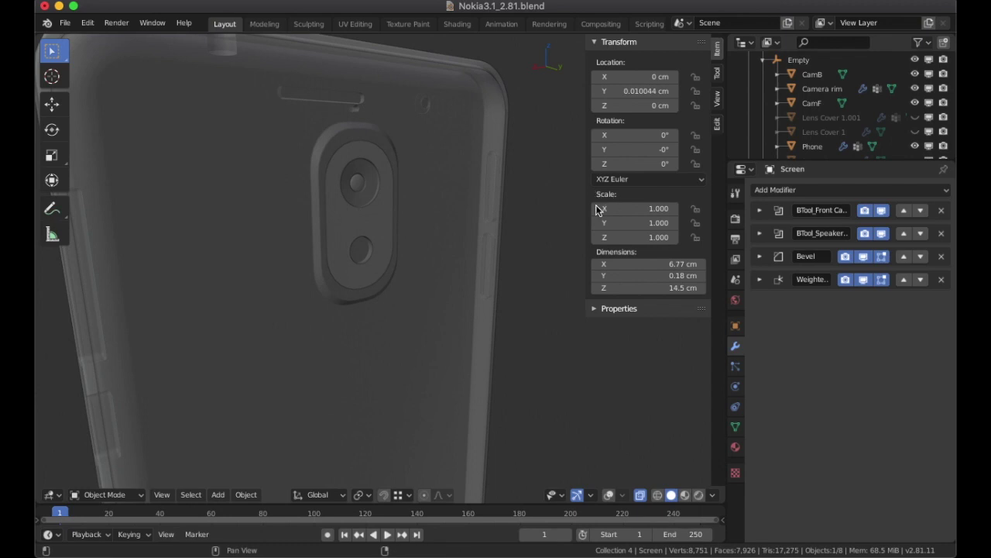
# Step: Unhide Lens Cover 1.001 and Lens Cover 1, and inspect how they sit in the rear camera module
pyautogui.click(915, 117)
pyautogui.click(915, 117)
pyautogui.click(914, 117)
pyautogui.click(915, 117)
pyautogui.click(915, 117)
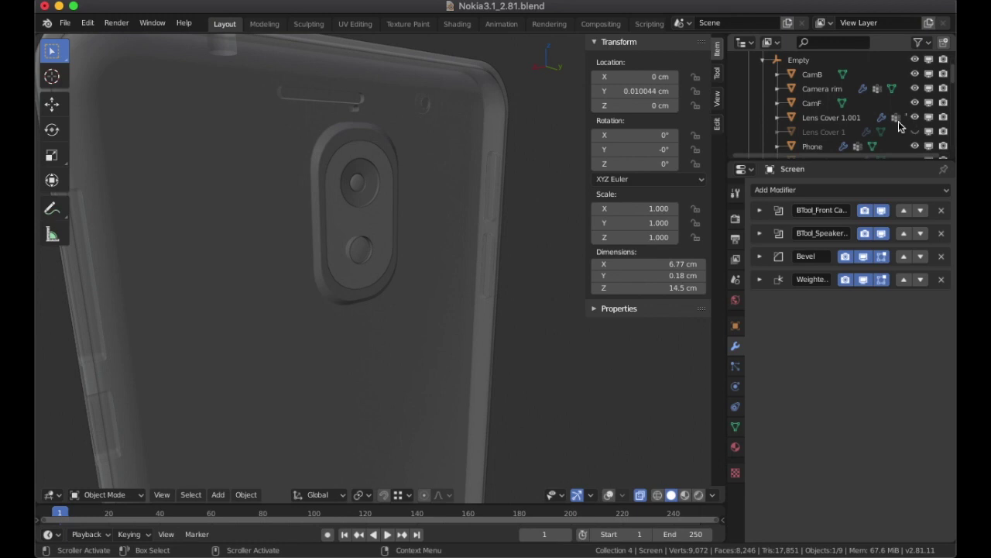
pyautogui.scroll(3, 419, 217)
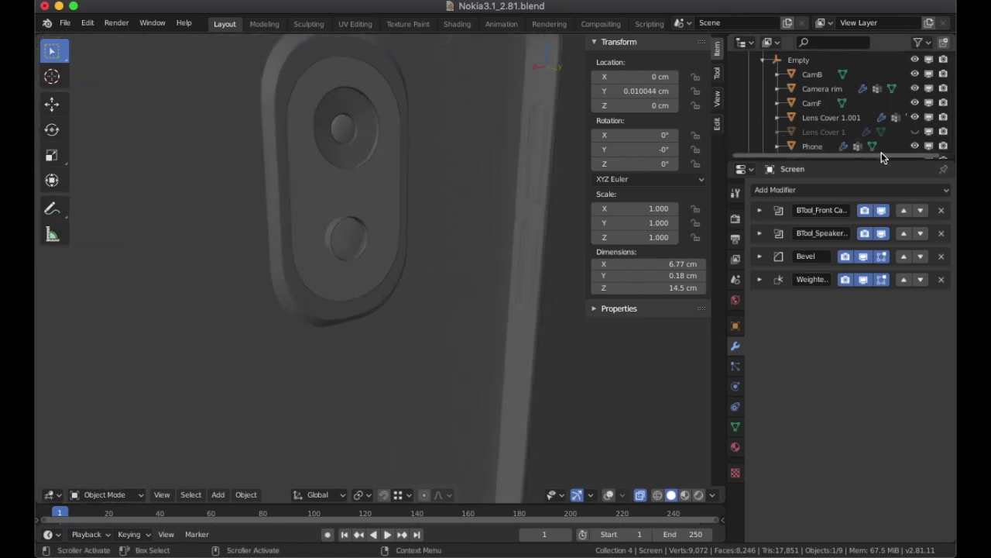
pyautogui.click(914, 131)
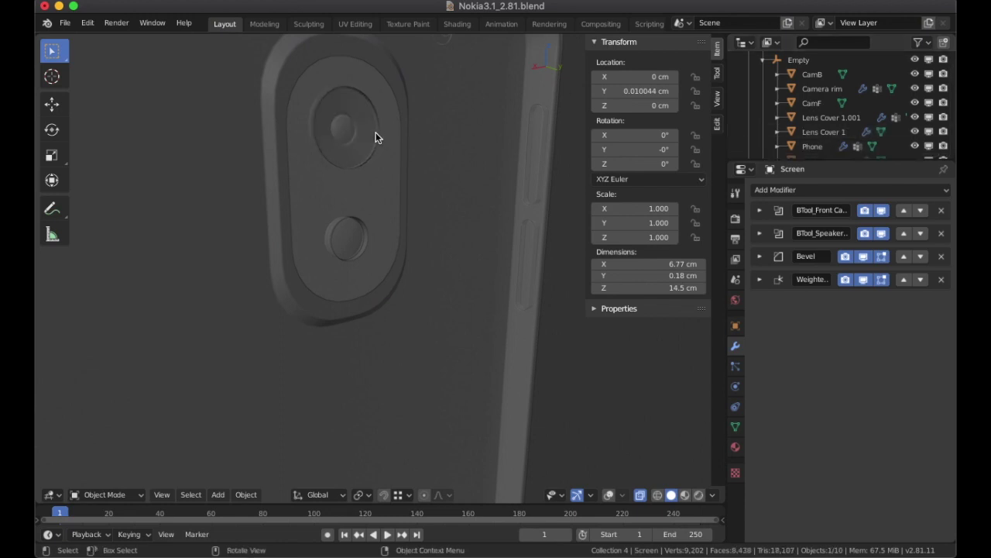
pyautogui.moveTo(376, 136); pyautogui.dragTo(424, 151, button='middle')
pyautogui.moveTo(426, 207); pyautogui.dragTo(439, 101, button='middle')
# Step: Unhide the Power Button and Volume Button, and view them in their slots on the phone's side
pyautogui.scroll(-5, 915, 115)
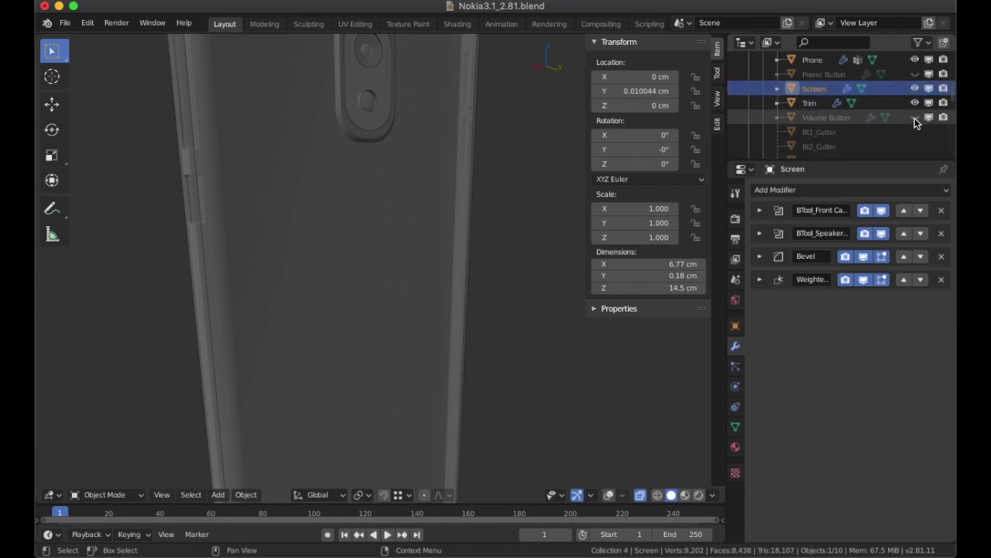
pyautogui.click(914, 73)
pyautogui.moveTo(305, 199); pyautogui.dragTo(391, 194, button='middle')
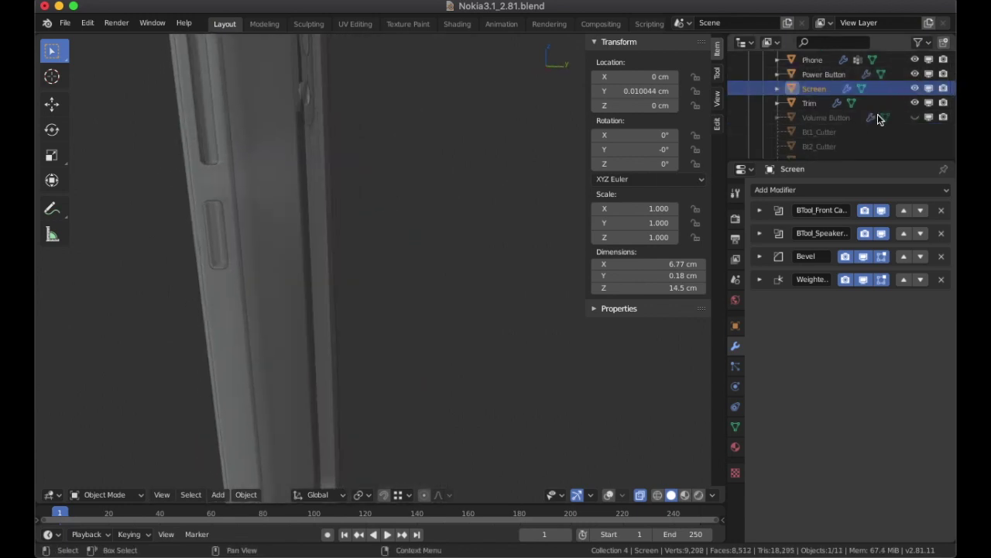
pyautogui.click(916, 117)
pyautogui.moveTo(433, 190); pyautogui.dragTo(496, 209, button='middle')
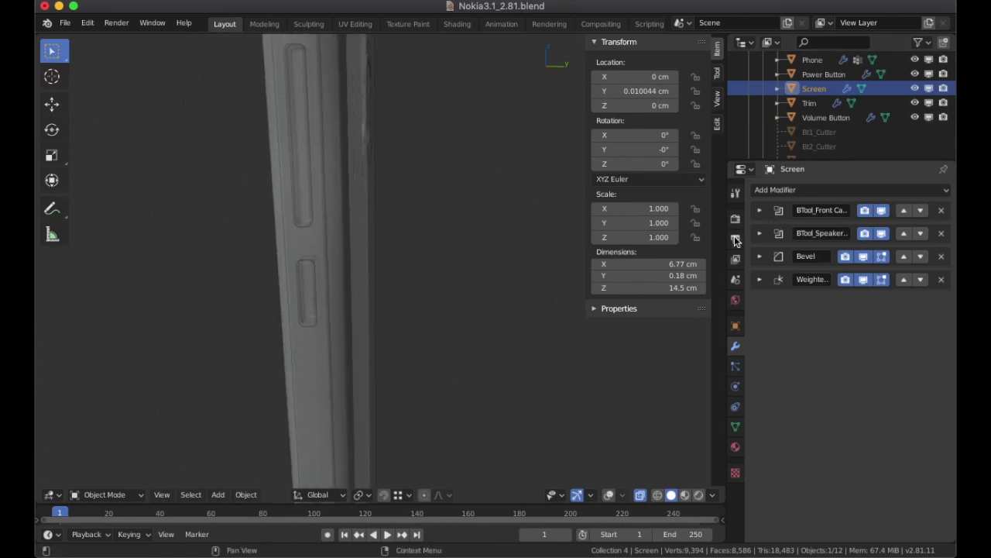
# Step: Select the Volume Button, collapse its Solidify modifier settings, and turn off X-ray in the viewport
pyautogui.click(819, 119)
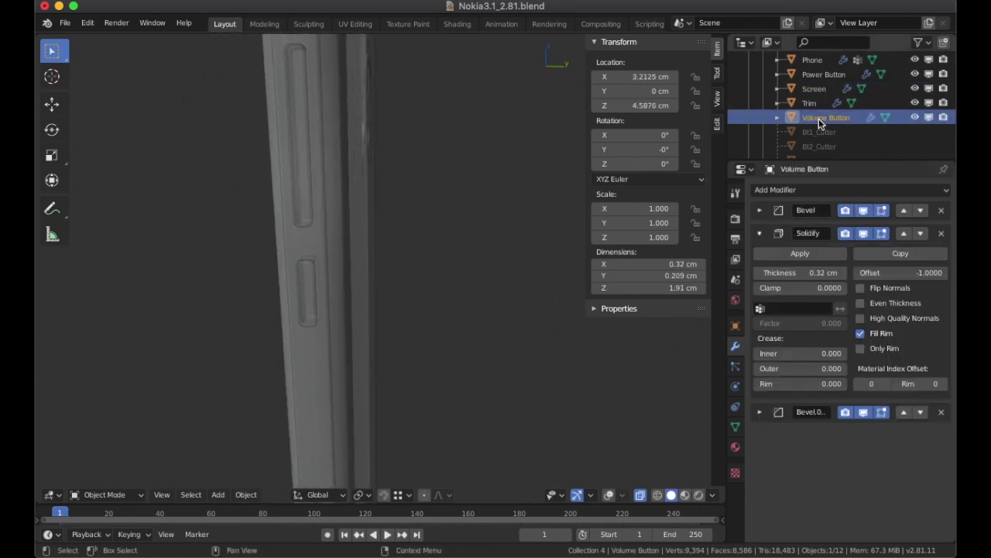
pyautogui.click(756, 234)
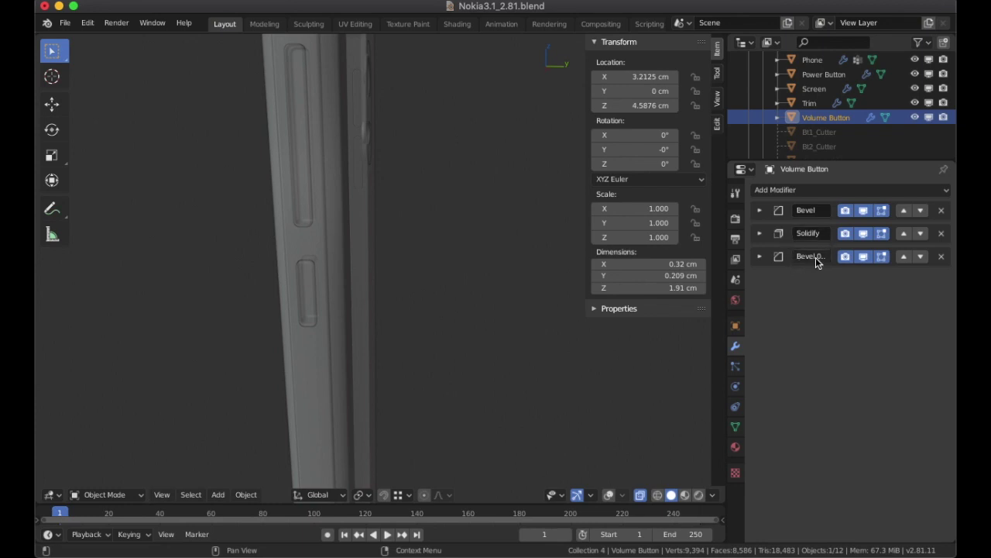
pyautogui.moveTo(655, 486); pyautogui.dragTo(588, 267, button='middle')
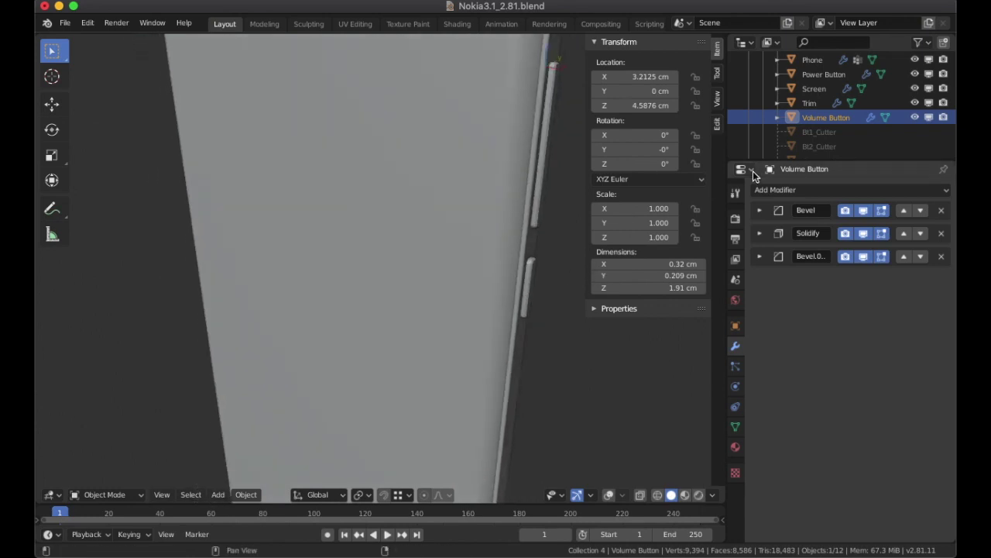
# Step: Turn off the viewport display of the Volume Button's Bevel, Solidify and second Bevel modifiers to expose its base mesh
pyautogui.click(863, 210)
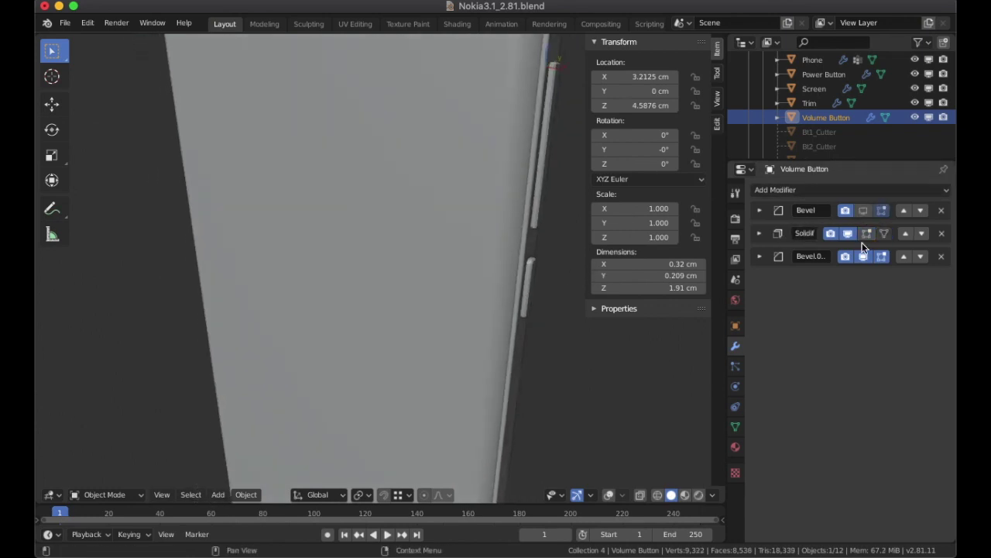
pyautogui.click(849, 233)
pyautogui.click(864, 256)
pyautogui.moveTo(544, 132); pyautogui.dragTo(501, 134, button='middle')
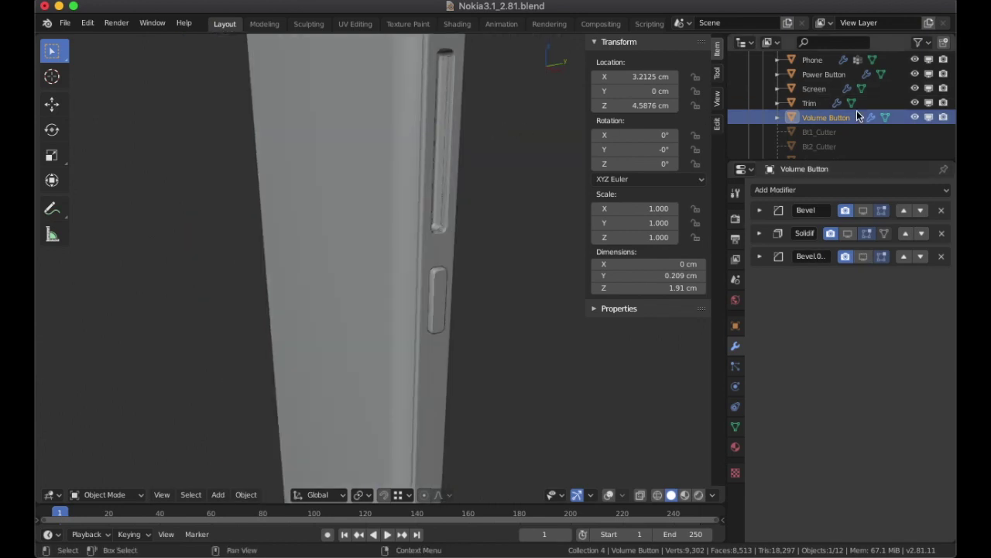
# Step: Hide the Trim, Screen, Power Button and Phone objects to isolate the Volume Button's flat plane
pyautogui.moveTo(916, 102); pyautogui.dragTo(916, 60)
pyautogui.moveTo(476, 122); pyautogui.dragTo(520, 146, button='middle')
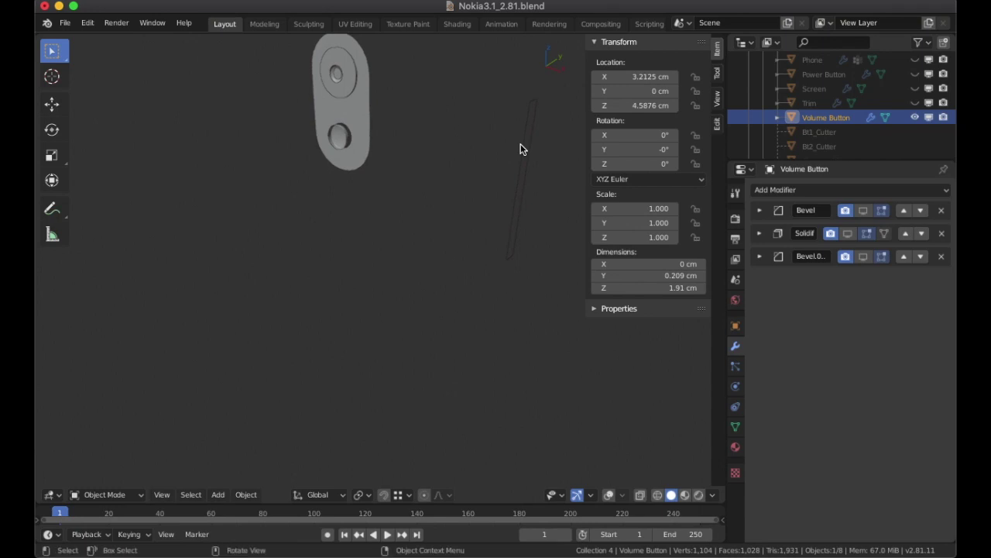
pyautogui.moveTo(465, 162); pyautogui.dragTo(422, 157, button='middle')
# Step: Re-enable the viewport display of the Volume Button's Bevel, Solidify and second Bevel modifiers one by one, examining the shape each produces
pyautogui.click(862, 211)
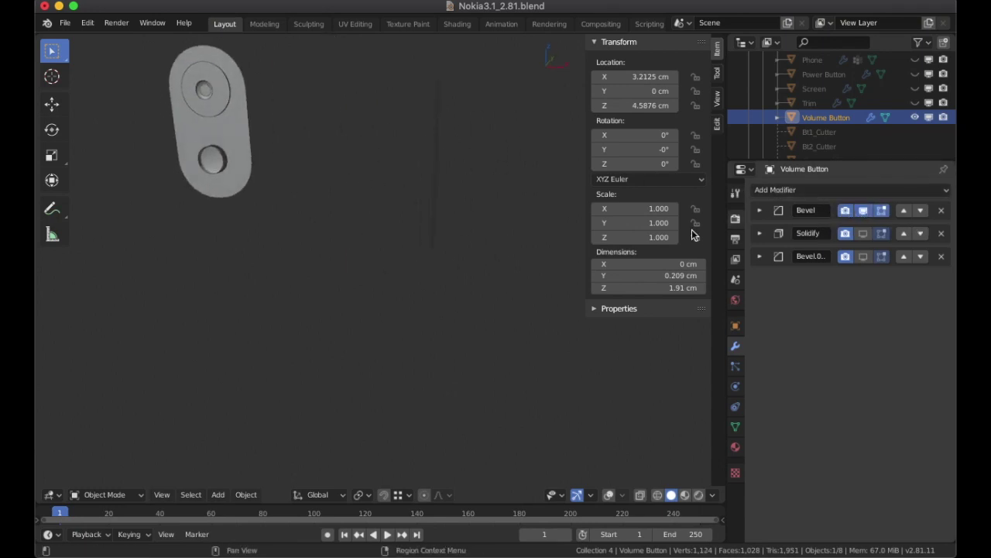
pyautogui.moveTo(426, 218); pyautogui.dragTo(381, 210, button='middle')
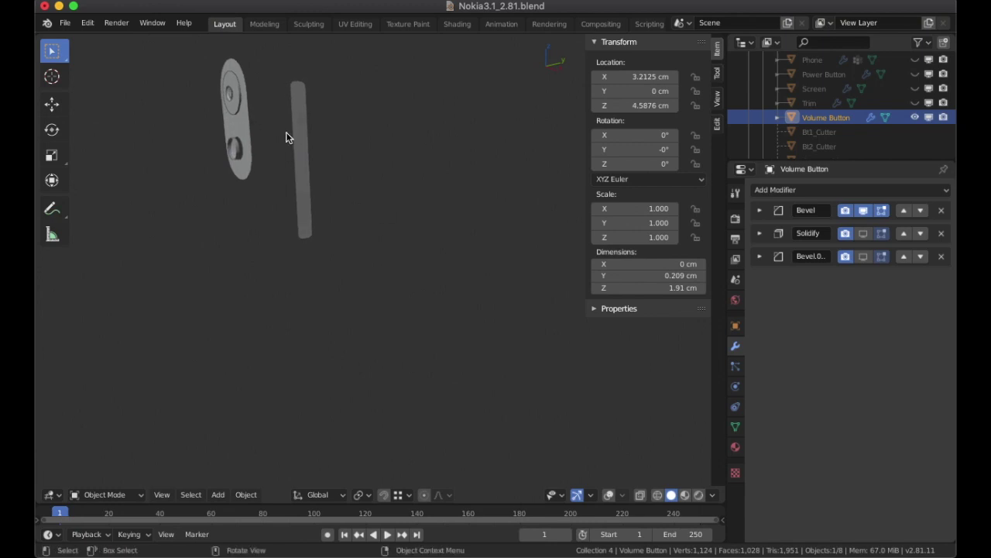
pyautogui.click(863, 234)
pyautogui.moveTo(379, 263); pyautogui.dragTo(401, 261, button='middle')
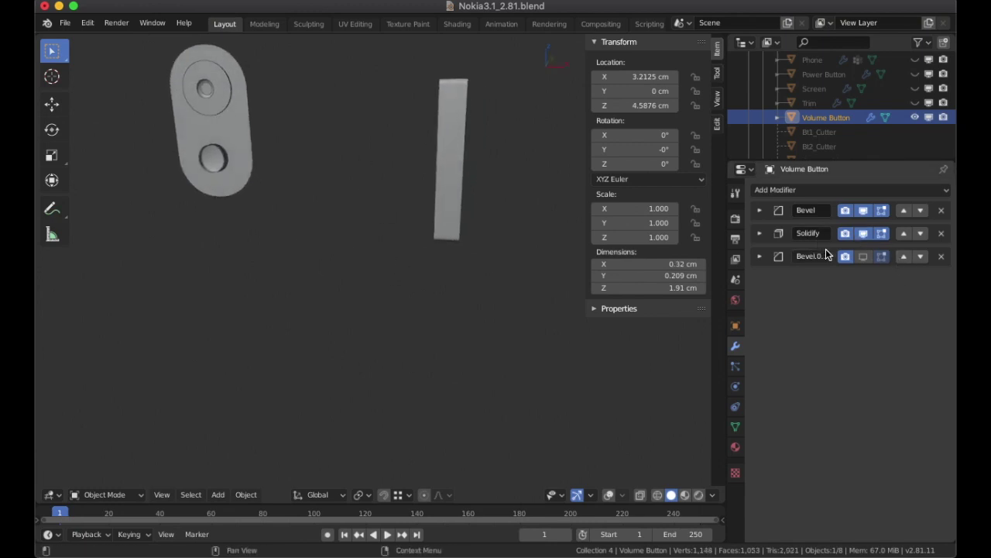
pyautogui.click(862, 256)
pyautogui.moveTo(464, 203); pyautogui.dragTo(433, 170, button='middle')
pyautogui.scroll(3, 426, 201)
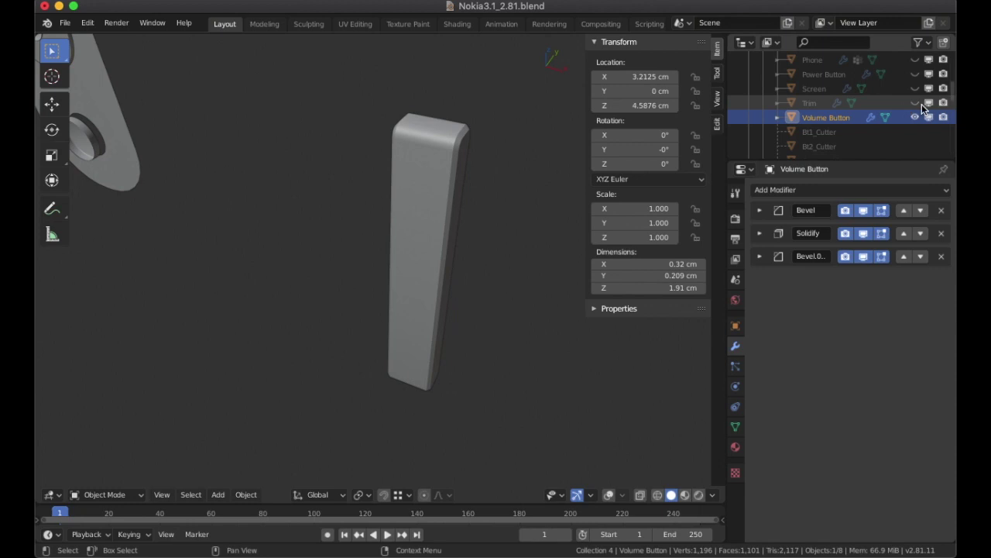
# Step: Unhide the Phone, Power Button, Screen and Trim objects to show the whole phone from its port end
pyautogui.scroll(2, 917, 103)
pyautogui.click(915, 133)
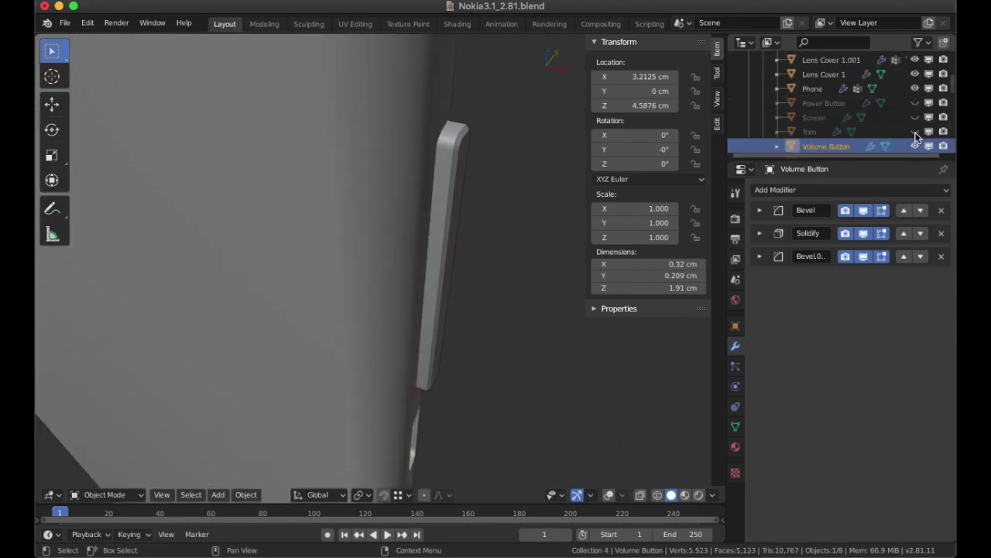
pyautogui.click(915, 103)
pyautogui.click(915, 117)
pyautogui.scroll(-5, 445, 196)
pyautogui.moveTo(444, 207); pyautogui.dragTo(345, 144, button='middle')
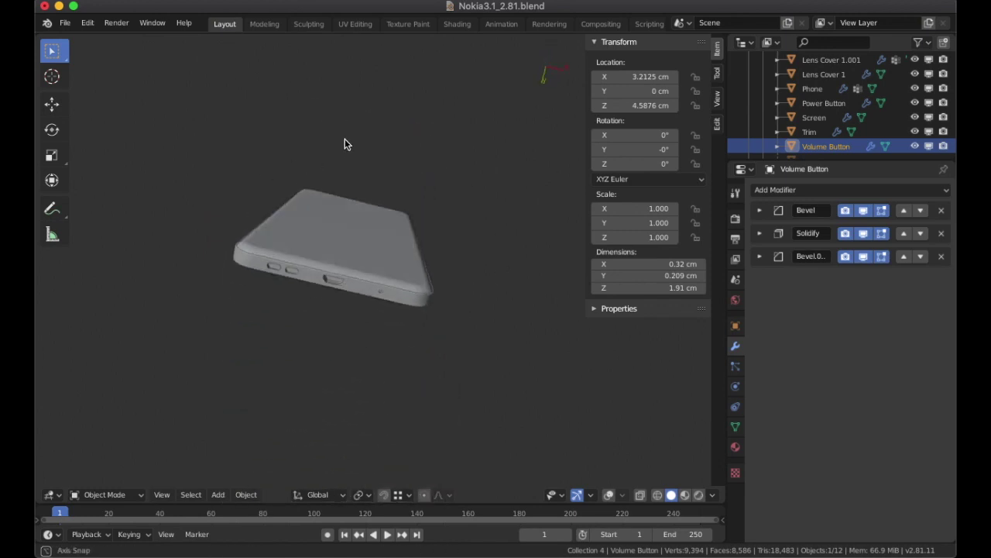
pyautogui.scroll(5, 349, 146)
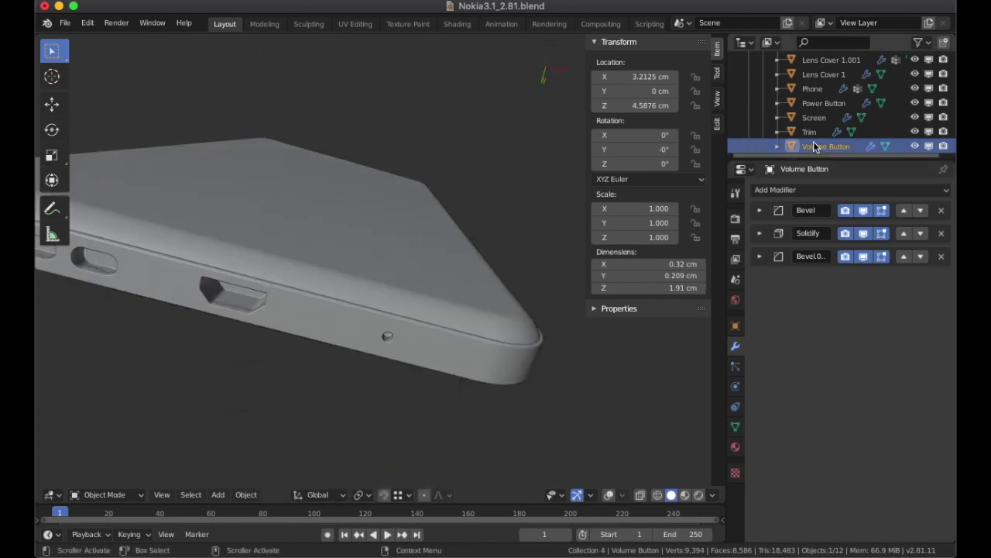
# Step: Isolate the boolean cutters by enabling the Bools collection in the viewport, hiding the Phone collection and showing overlays
pyautogui.scroll(5, 806, 131)
pyautogui.click(748, 74)
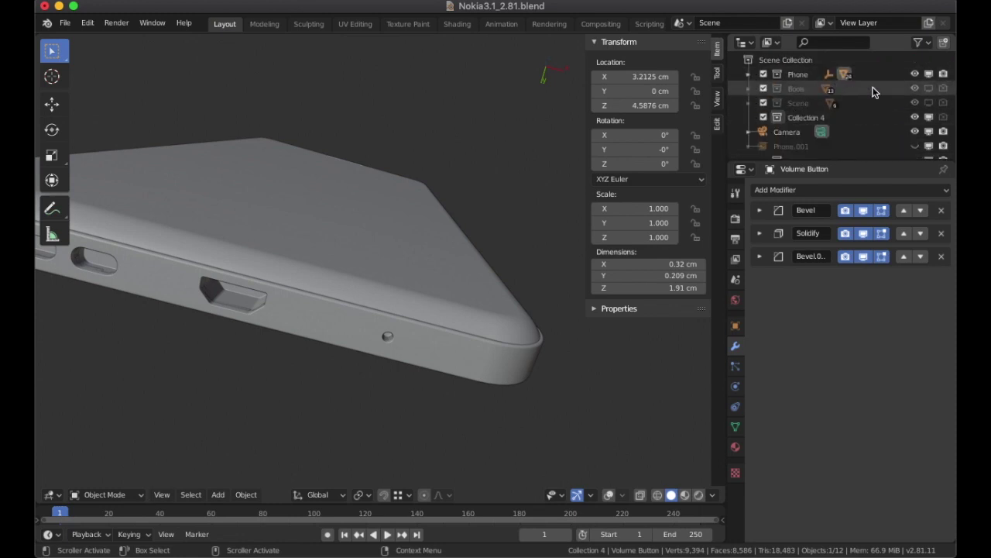
pyautogui.click(931, 88)
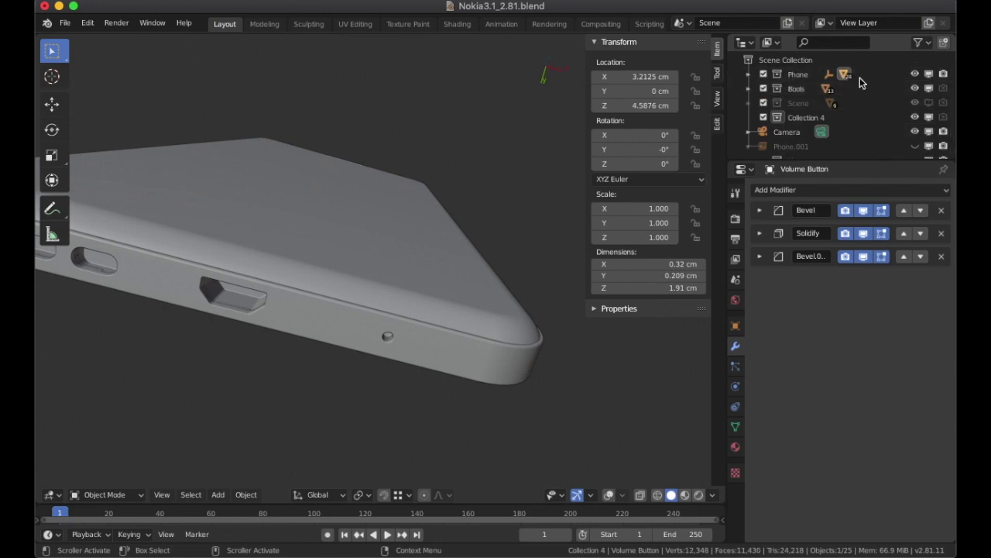
pyautogui.click(928, 73)
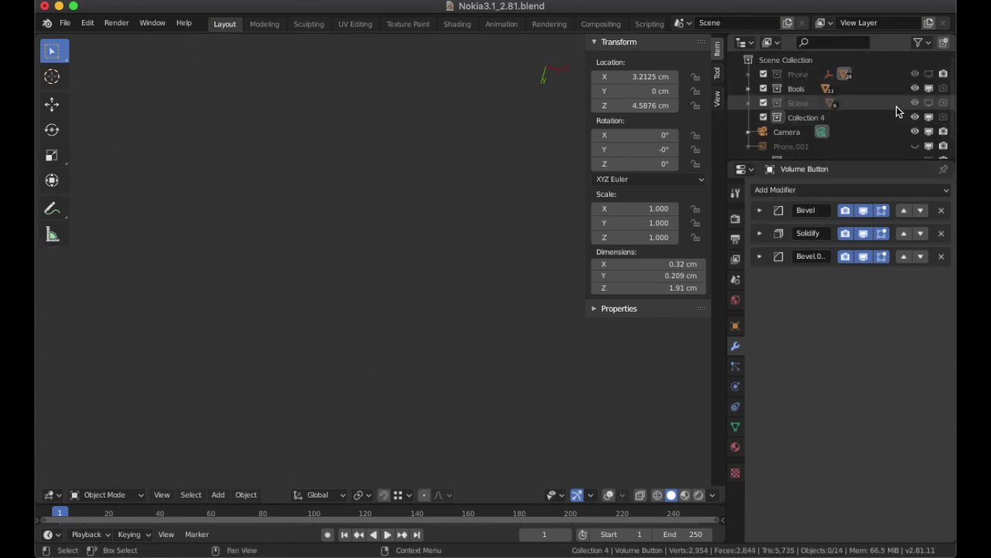
pyautogui.click(928, 73)
pyautogui.click(915, 75)
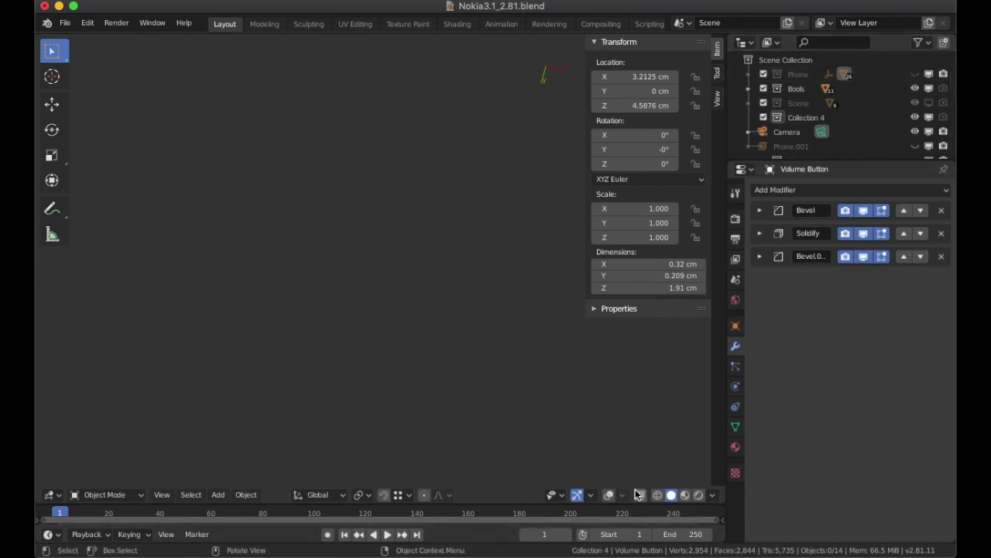
pyautogui.click(610, 495)
# Step: Select the Bt1_Cutter wireframe box and collapse its Solidify modifier settings
pyautogui.moveTo(397, 239); pyautogui.dragTo(362, 246, button='middle')
pyautogui.scroll(3, 377, 305)
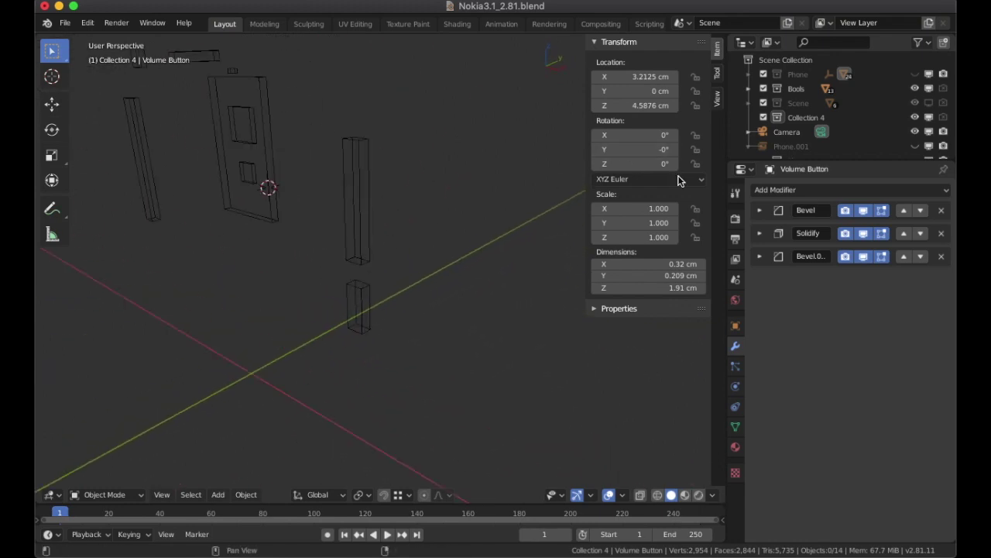
pyautogui.click(365, 177)
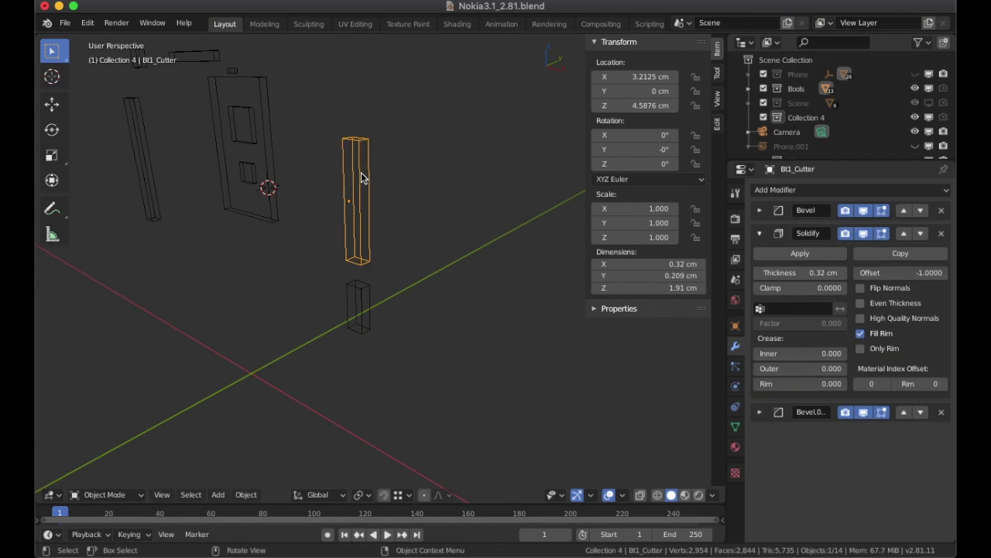
pyautogui.click(762, 234)
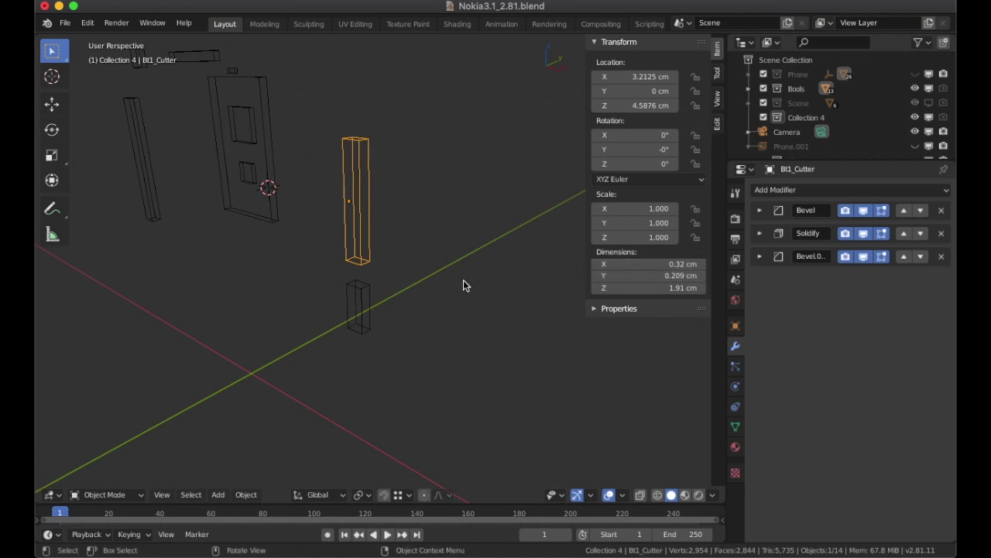
pyautogui.scroll(2, 461, 285)
pyautogui.scroll(-2, 452, 286)
# Step: Select the Camera.001 wireframe box and unhide the Phone collection around it
pyautogui.moveTo(425, 301); pyautogui.dragTo(386, 241, button='middle')
pyautogui.click(353, 216)
pyautogui.moveTo(467, 230); pyautogui.dragTo(388, 274, button='middle')
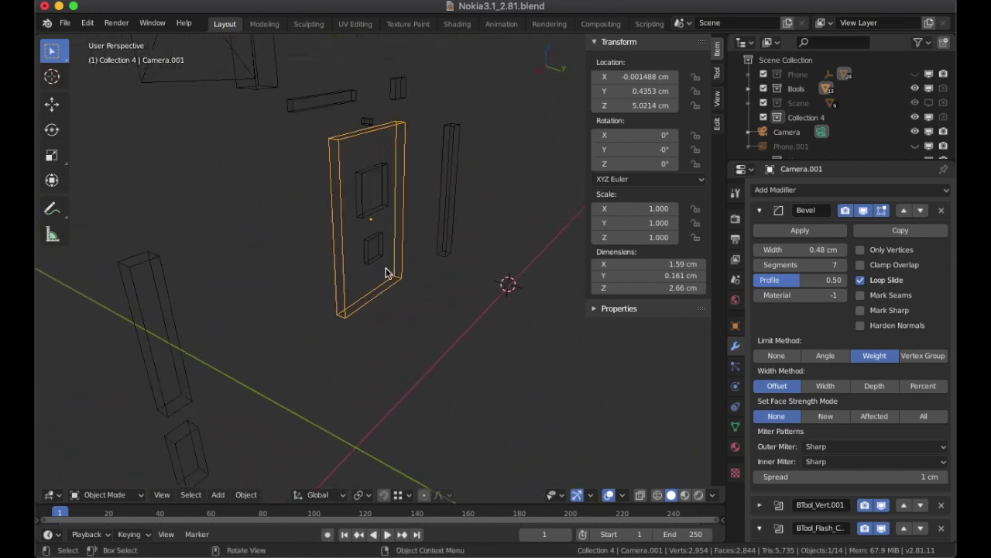
pyautogui.click(915, 73)
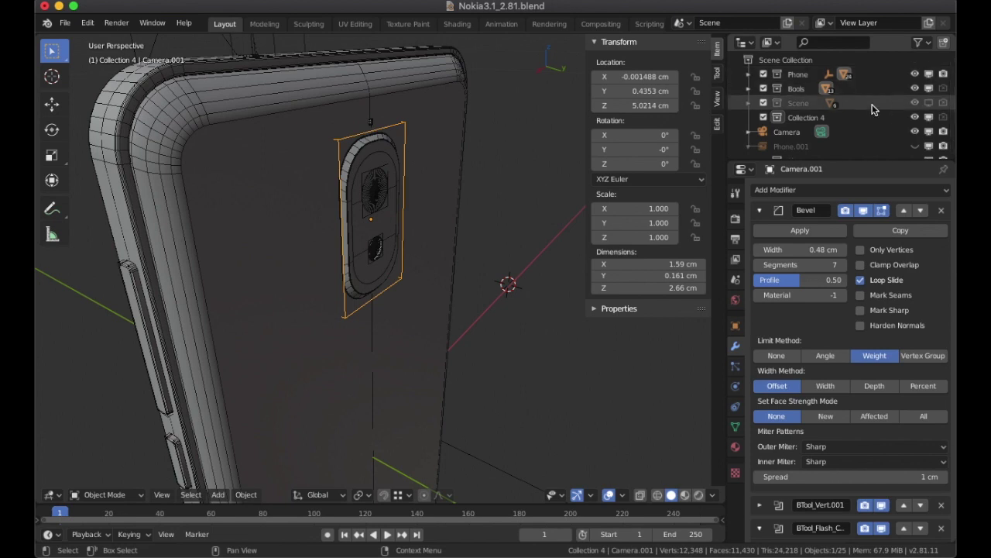
pyautogui.moveTo(403, 194); pyautogui.dragTo(474, 201, button='middle')
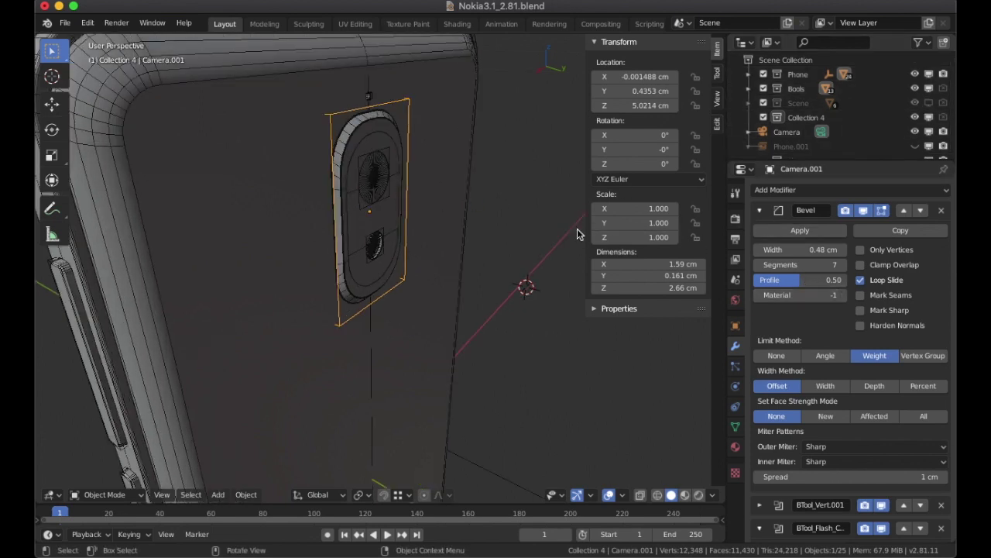
# Step: Collapse Camera.001's modifier settings and turn off the viewport display of its Weighted Normal, both BTool booleans and Bevel
pyautogui.click(759, 210)
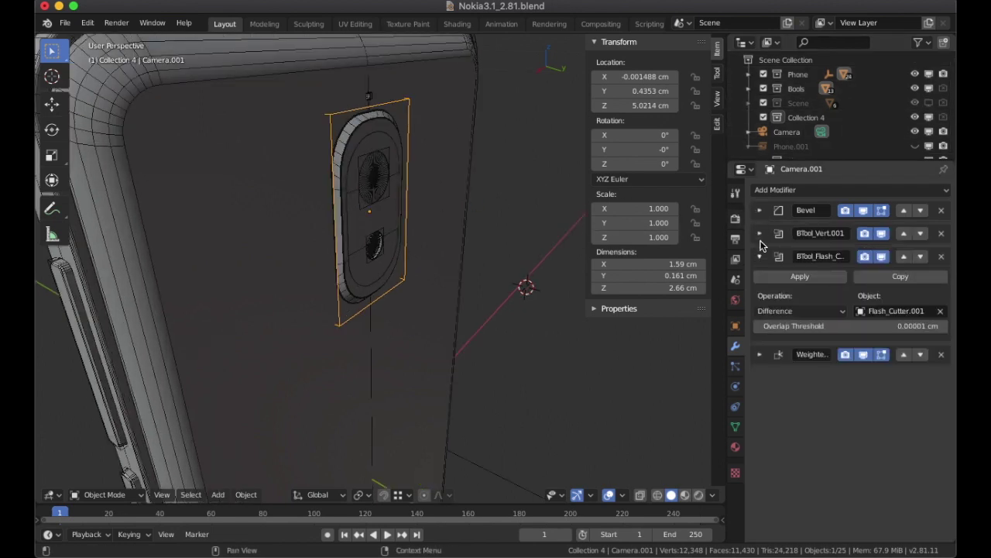
pyautogui.click(758, 257)
pyautogui.click(864, 279)
pyautogui.click(881, 257)
pyautogui.click(881, 233)
pyautogui.click(863, 210)
pyautogui.moveTo(398, 165); pyautogui.dragTo(338, 195, button='middle')
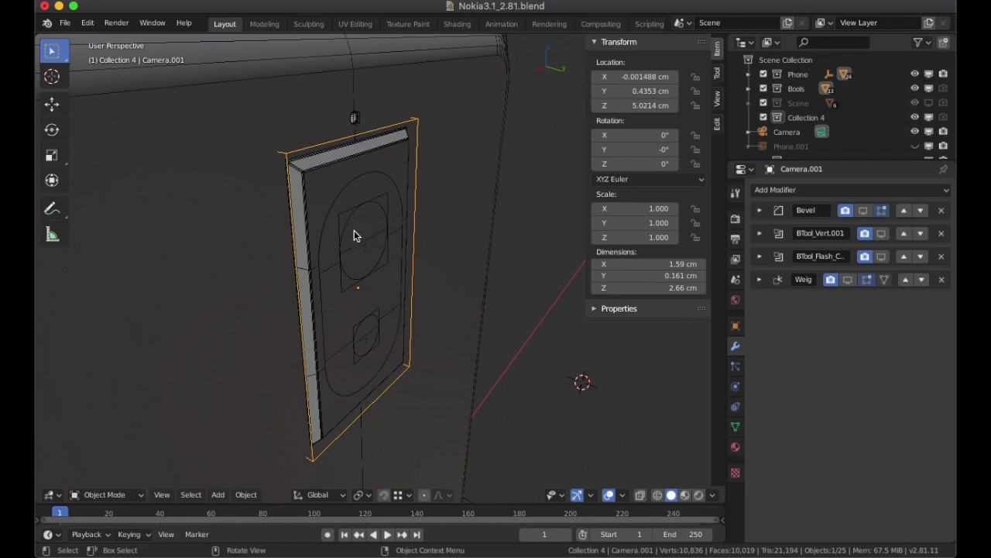
# Step: Examine Camera.001's corner vertices and their bevel weights in Edit Mode from the back orthographic view
pyautogui.press('Tab')
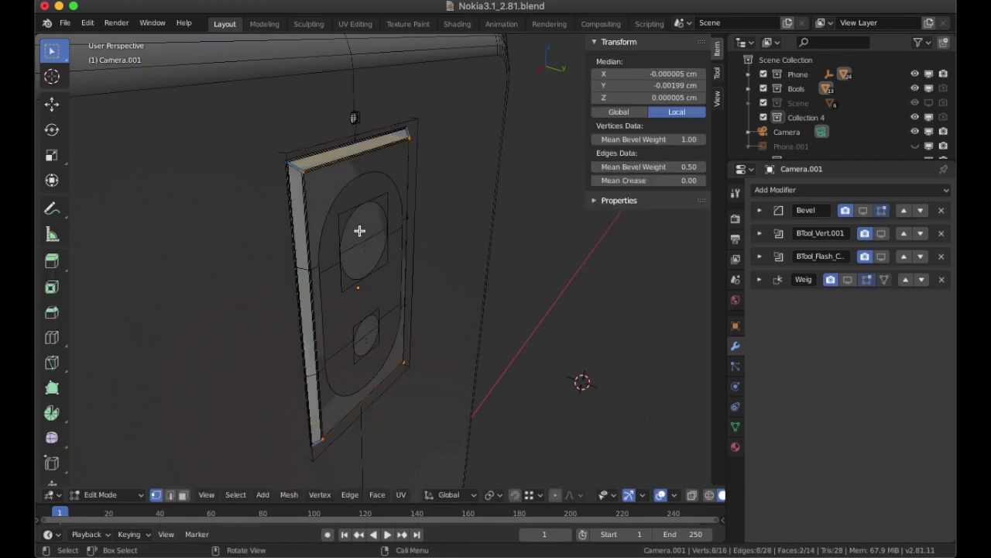
pyautogui.click(294, 170)
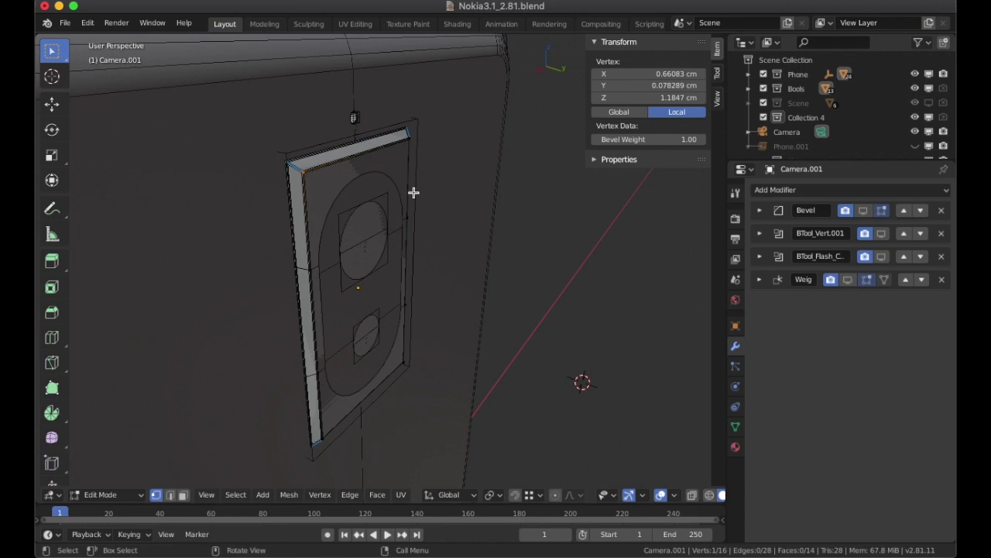
pyautogui.press('ctrl+KP_1')
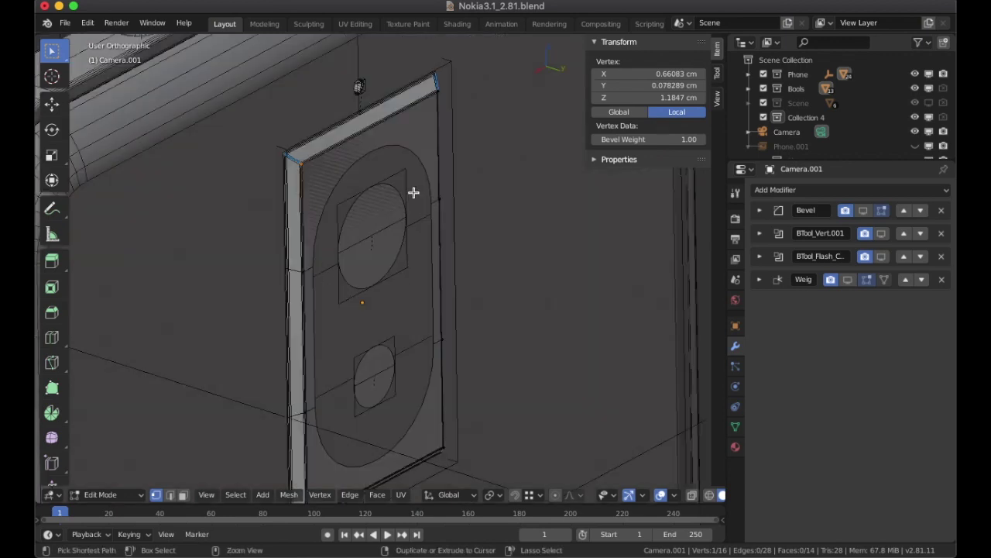
pyautogui.keyDown('shift'); pyautogui.moveTo(421, 207); pyautogui.dragTo(339, 135, button='middle'); pyautogui.keyUp('shift')
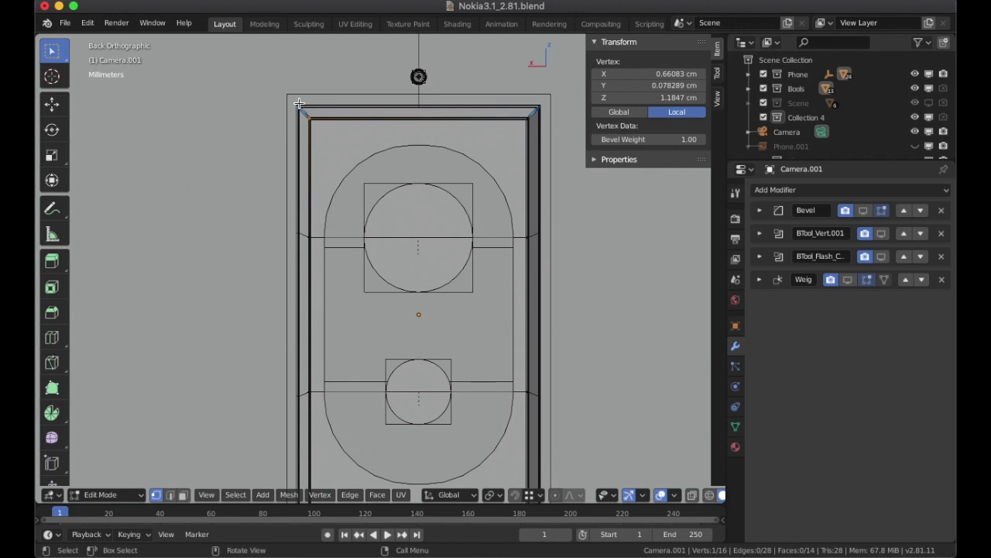
pyautogui.click(516, 113)
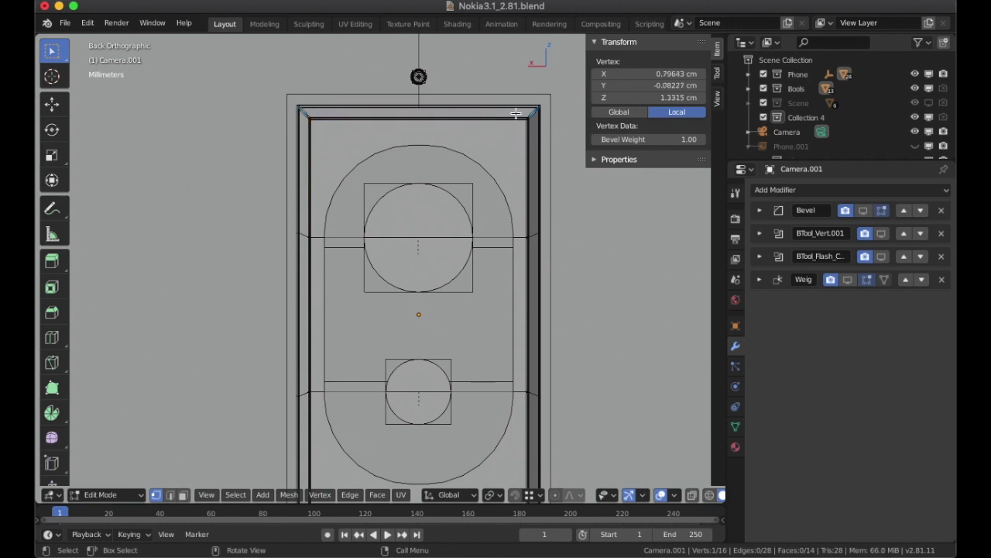
pyautogui.keyDown('shift'); pyautogui.moveTo(550, 215); pyautogui.dragTo(523, 141, button='middle'); pyautogui.keyUp('shift')
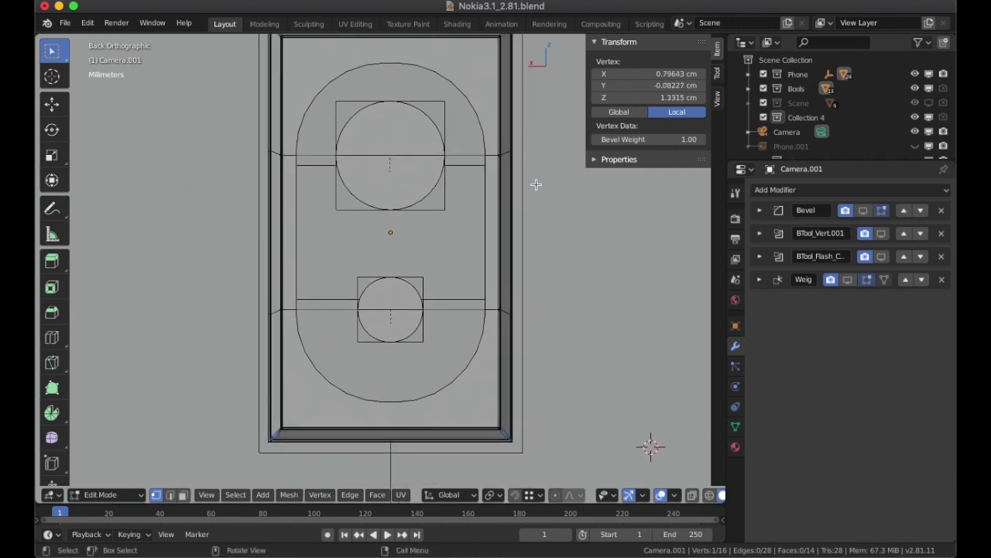
# Step: Re-enable the viewport display of Camera.001's Bevel and BTool_Vert.001 modifiers
pyautogui.click(863, 210)
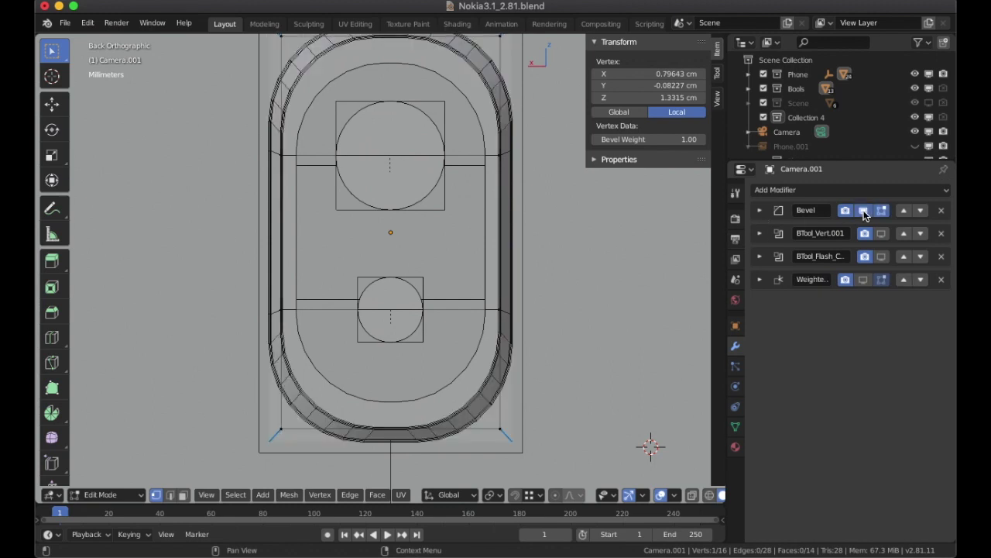
pyautogui.keyDown('shift'); pyautogui.moveTo(593, 242); pyautogui.dragTo(587, 318, button='middle'); pyautogui.keyUp('shift')
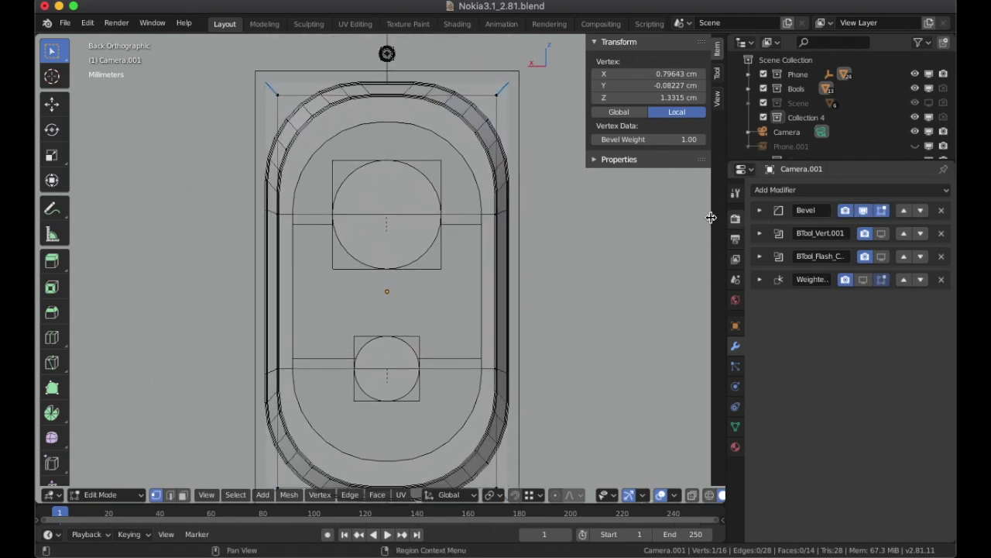
pyautogui.click(882, 234)
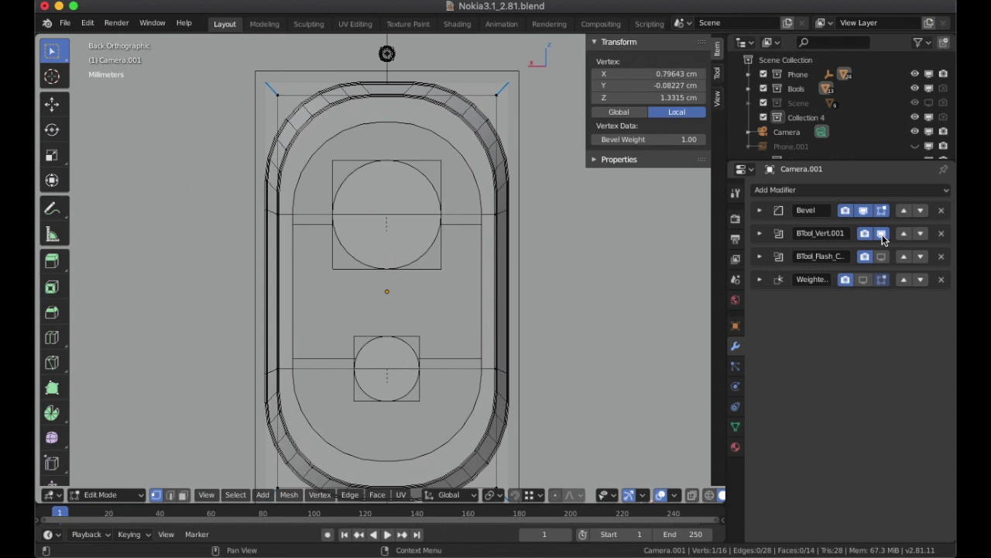
pyautogui.moveTo(425, 209); pyautogui.dragTo(542, 230, button='middle')
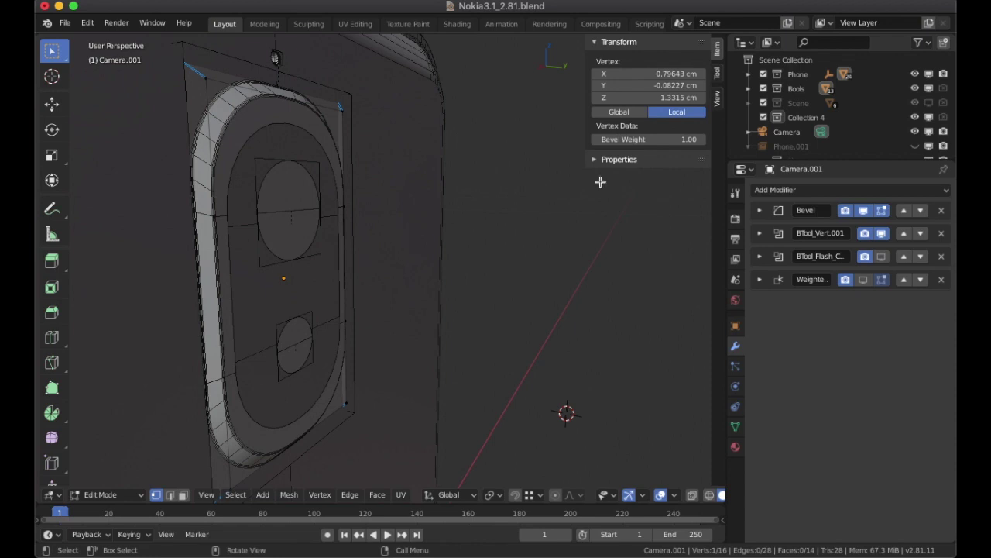
# Step: Return to Object Mode, hide Lens Cover 1 to expose the camera hole, and reselect Camera.001
pyautogui.press('Tab')
pyautogui.click(292, 205)
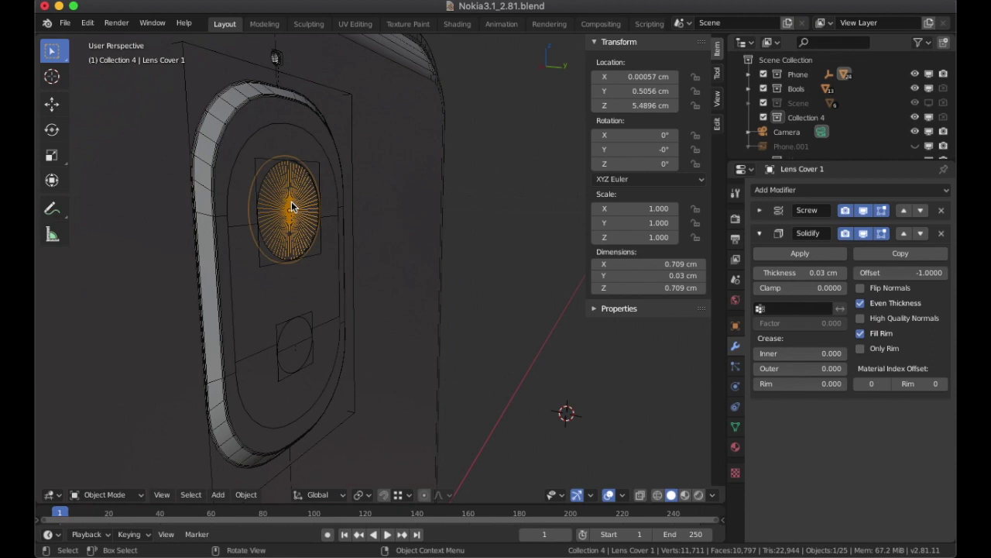
pyautogui.hotkey('alt', 'a')
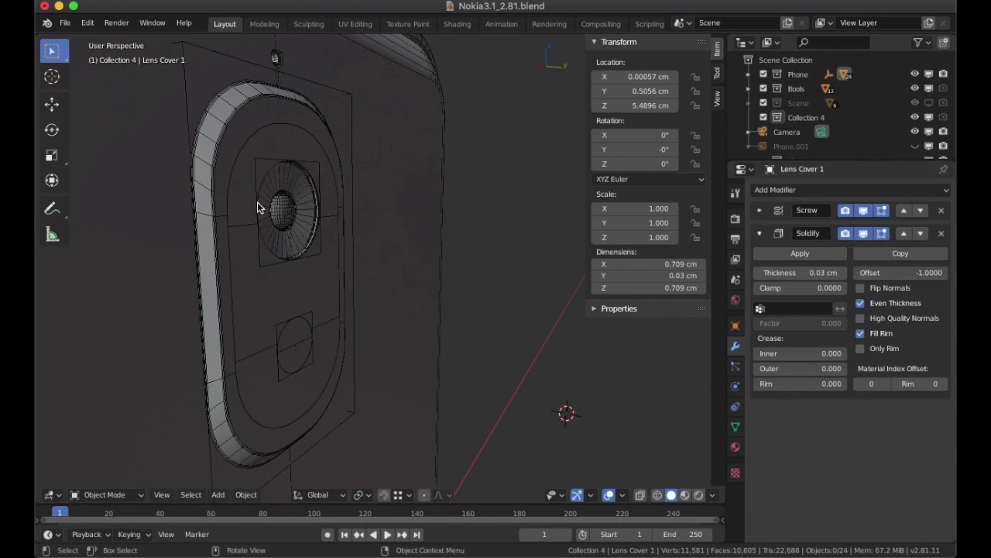
pyautogui.click(214, 58)
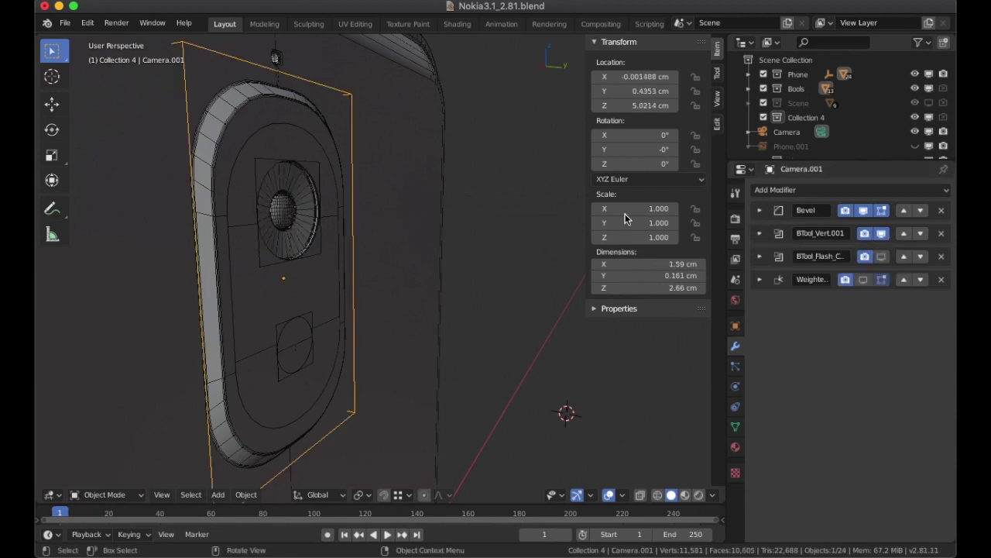
# Step: Toggle Camera.001's BTool_Vert.001 boolean repeatedly to compare the lens hole, leave it on, and enable the flash cutter boolean in the viewport
pyautogui.click(880, 236)
pyautogui.click(880, 235)
pyautogui.click(881, 236)
pyautogui.click(880, 236)
pyautogui.click(881, 236)
pyautogui.click(881, 236)
pyautogui.click(880, 236)
pyautogui.click(880, 236)
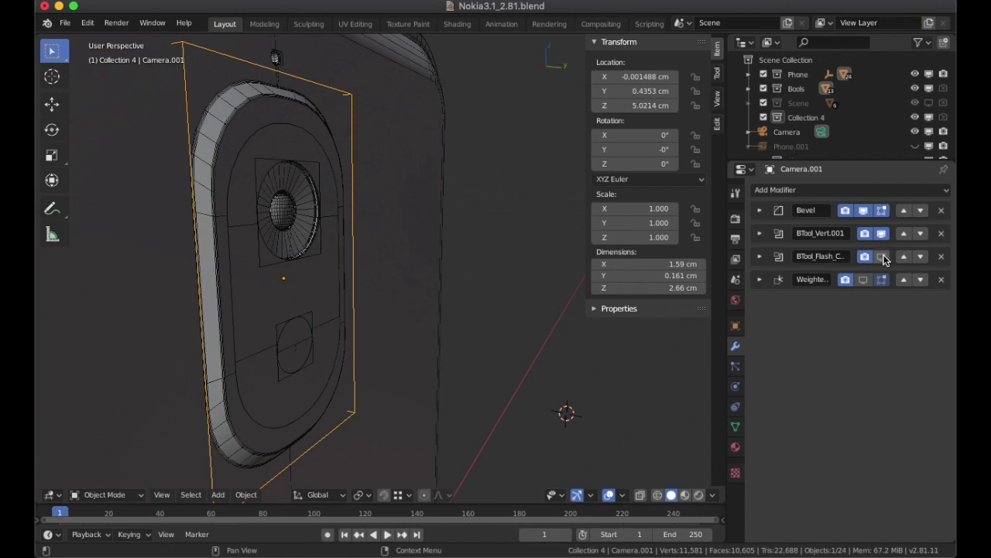
pyautogui.click(883, 258)
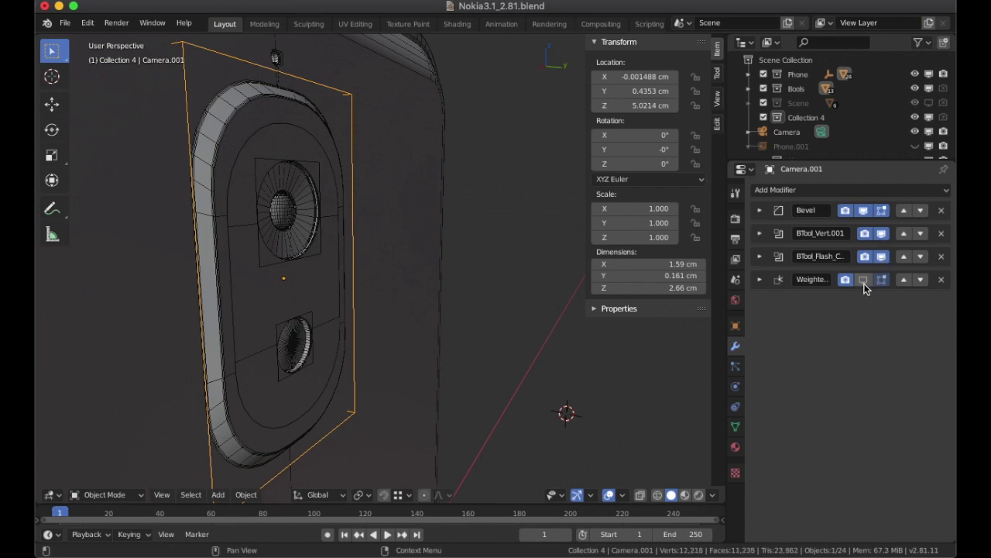
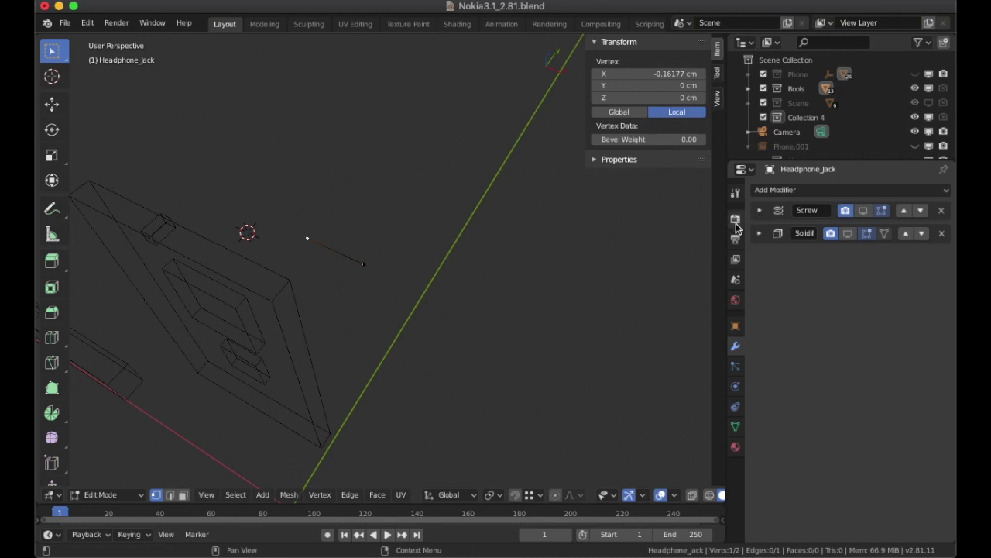
# Step: Leave Edit Mode on Headphone_Jack, re-enable the viewport display of its Screw and Solidify modifiers, and open its mesh data properties
pyautogui.press('Tab')
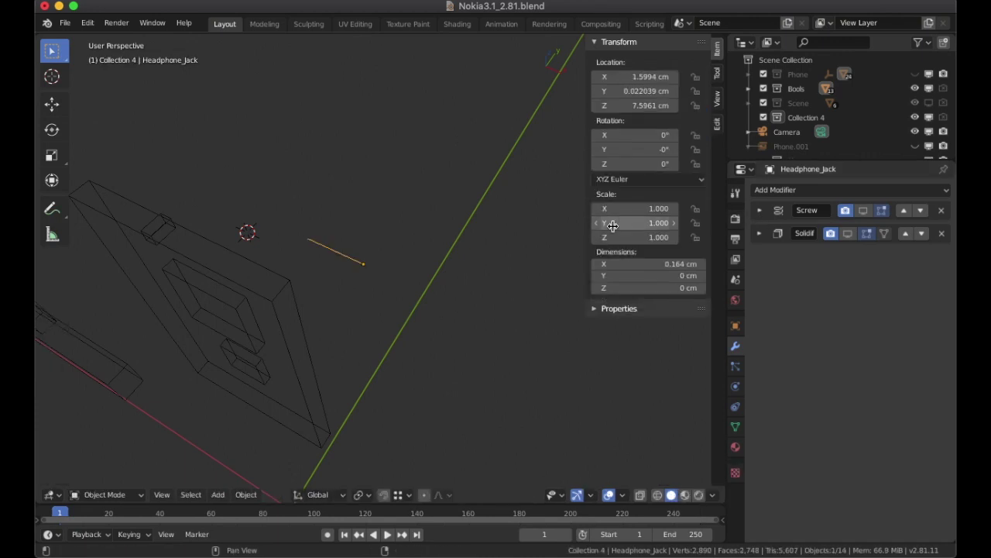
pyautogui.click(863, 215)
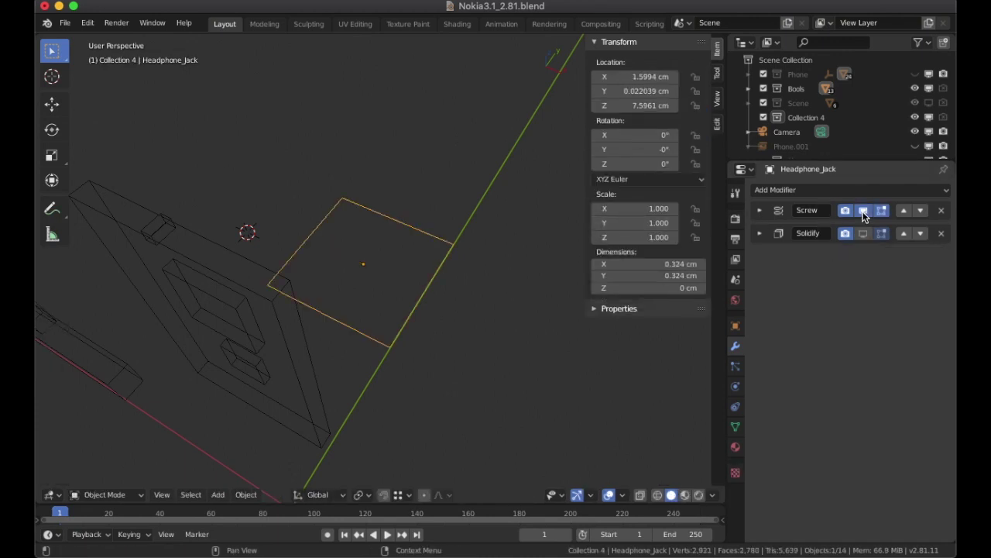
pyautogui.click(862, 232)
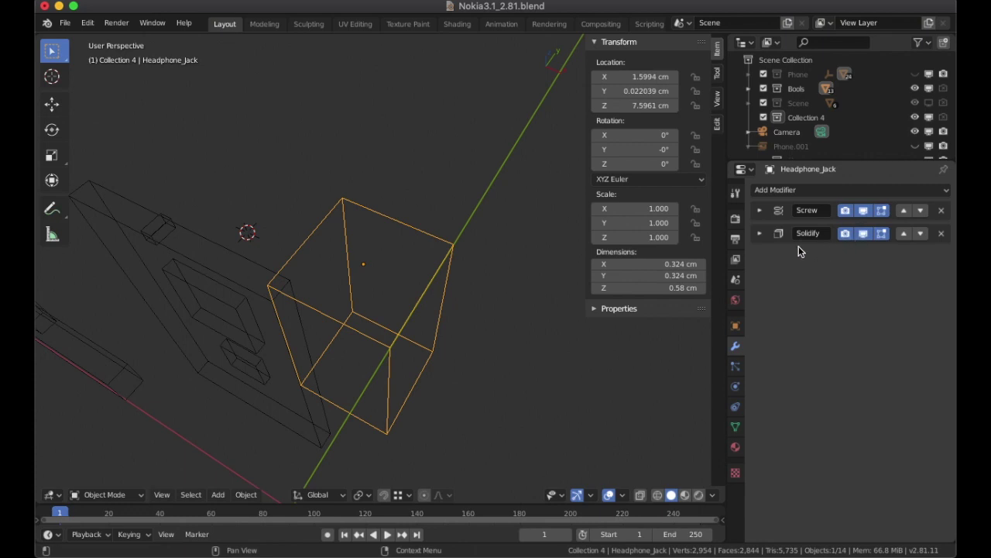
pyautogui.click(735, 426)
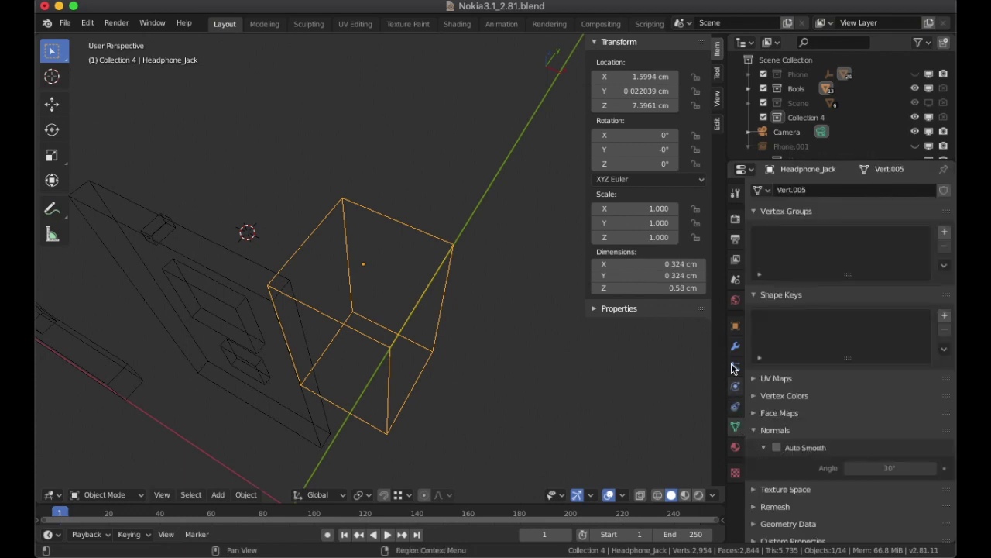
# Step: Change Headphone_Jack's viewport display from its bounding box to Textured to inspect the cylinder cutter
pyautogui.click(736, 325)
pyautogui.scroll(-5, 809, 364)
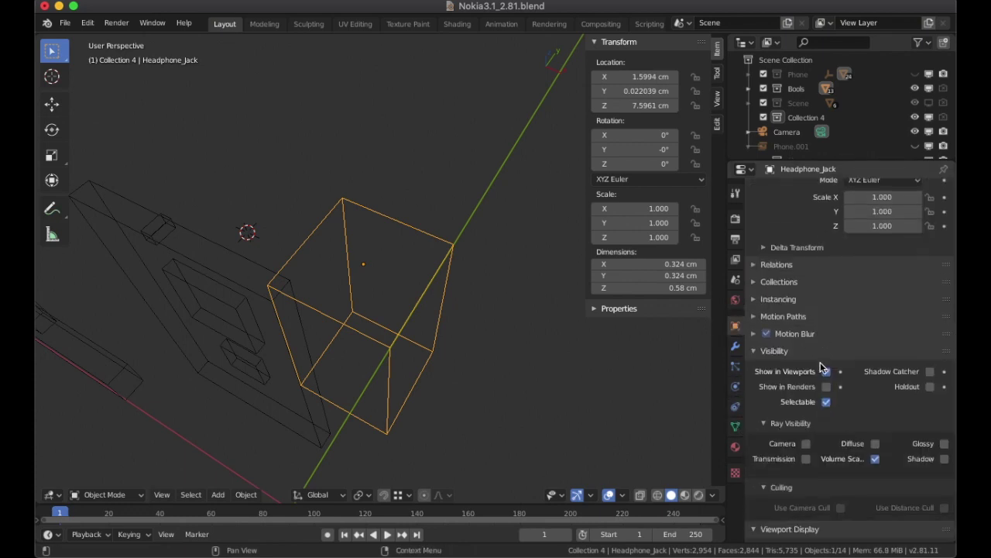
pyautogui.scroll(-4, 820, 361)
pyautogui.click(927, 481)
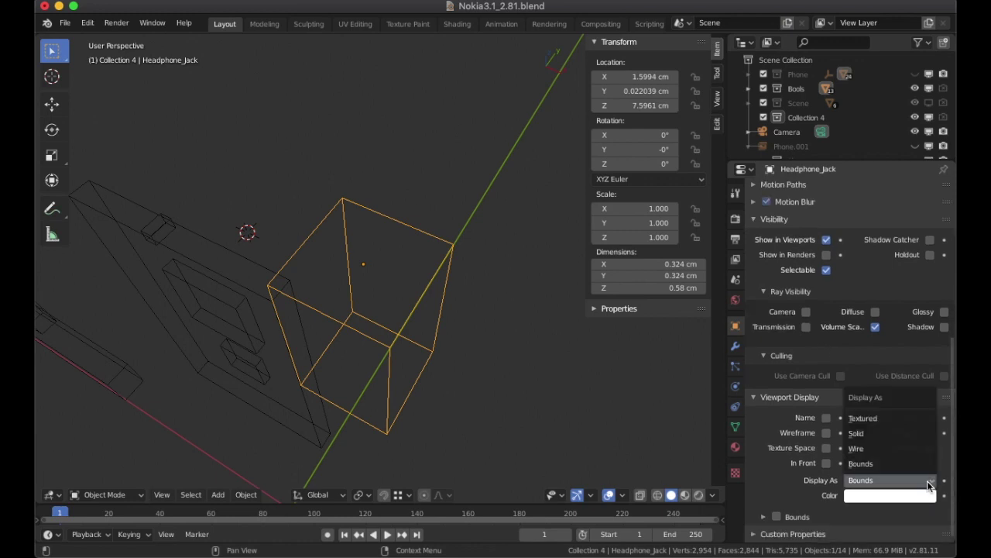
pyautogui.click(889, 419)
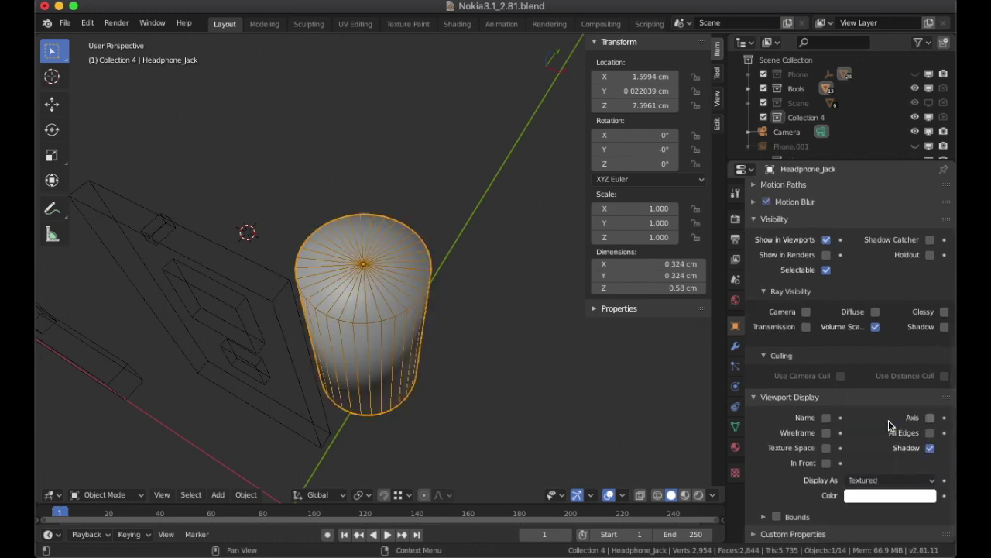
pyautogui.scroll(5, 460, 317)
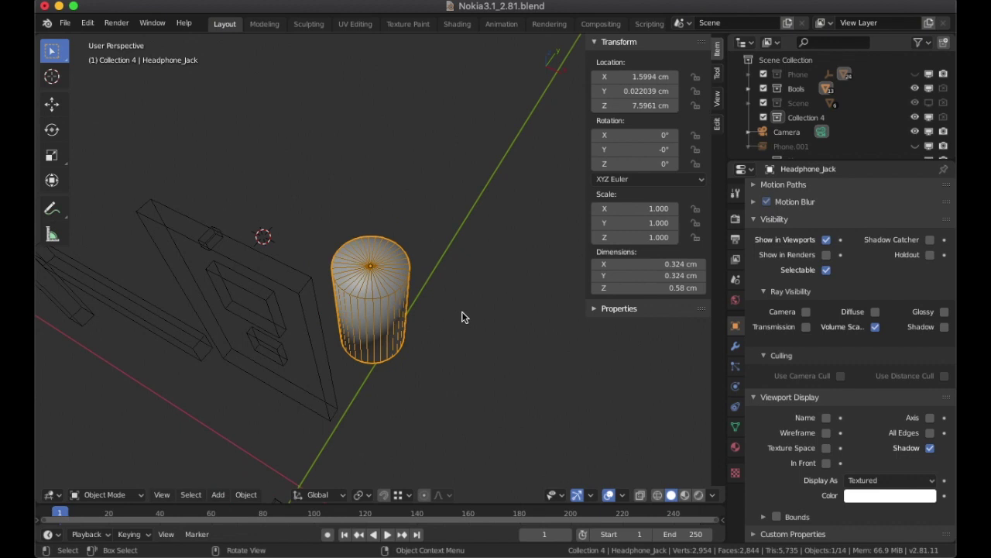
# Step: Turn off the viewport display of Headphone_Jack's Screw and Solidify modifiers and re-enable them one at a time, Screw first
pyautogui.click(735, 346)
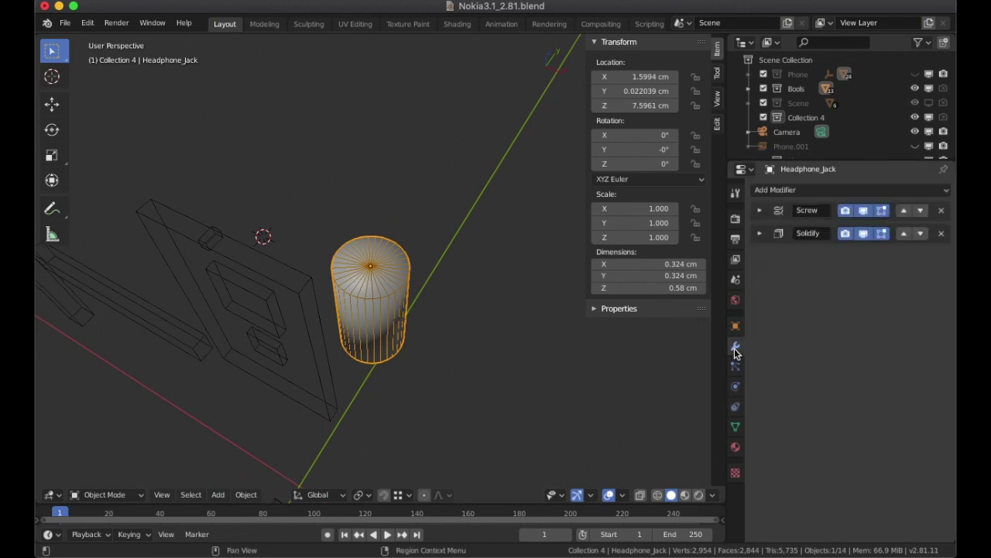
pyautogui.click(864, 233)
pyautogui.click(864, 210)
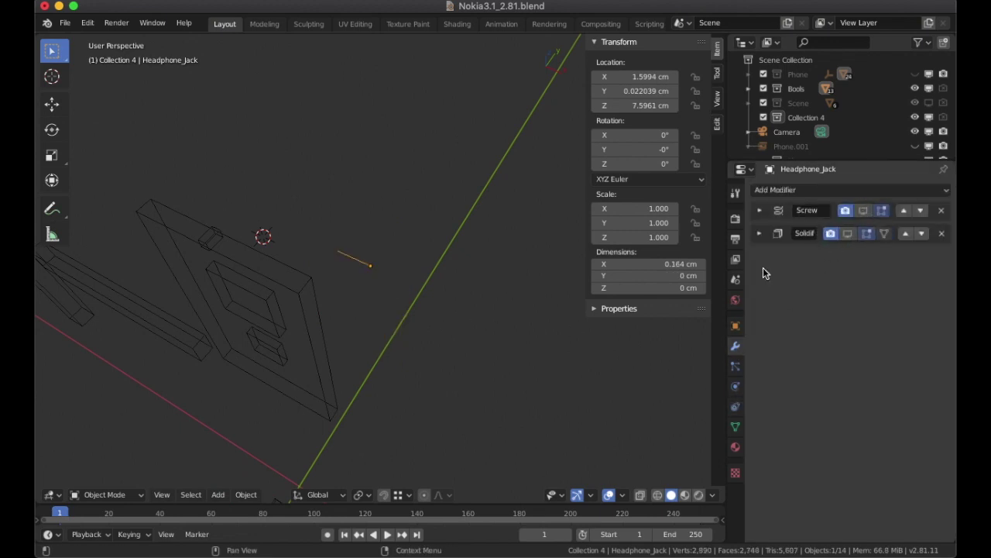
pyautogui.click(866, 212)
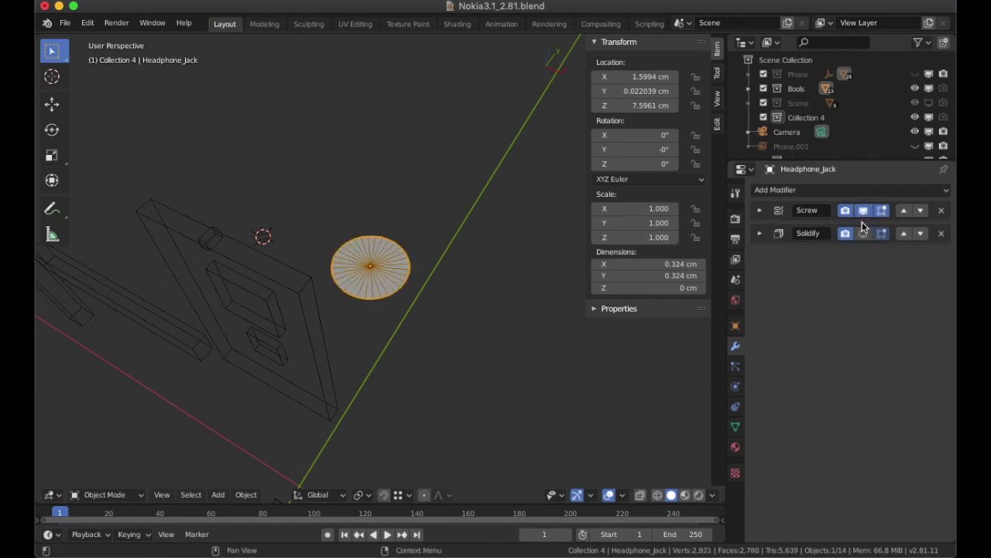
pyautogui.click(862, 233)
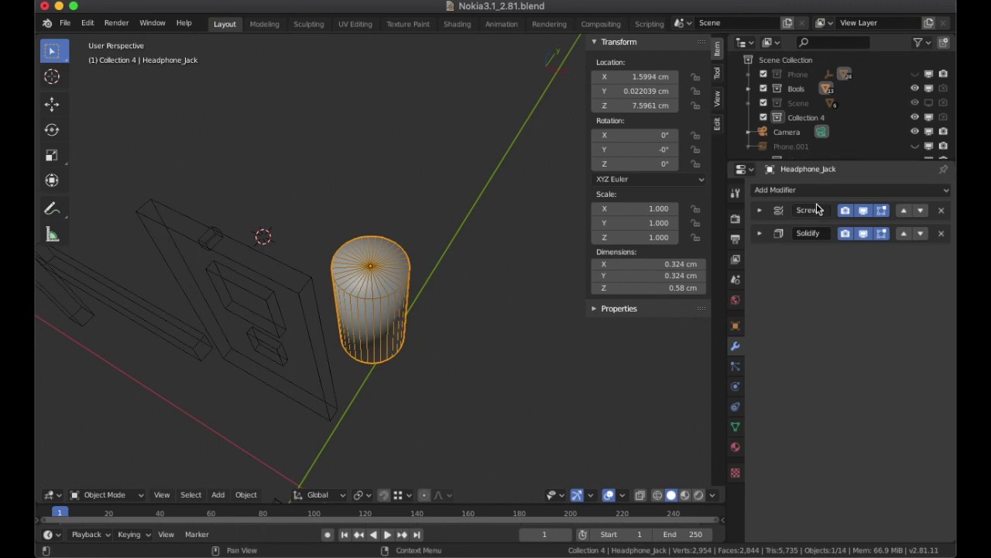
# Step: Try 16 steps in Headphone_Jack's Screw modifier, restore the count to 32, and collapse the modifier's settings
pyautogui.click(760, 211)
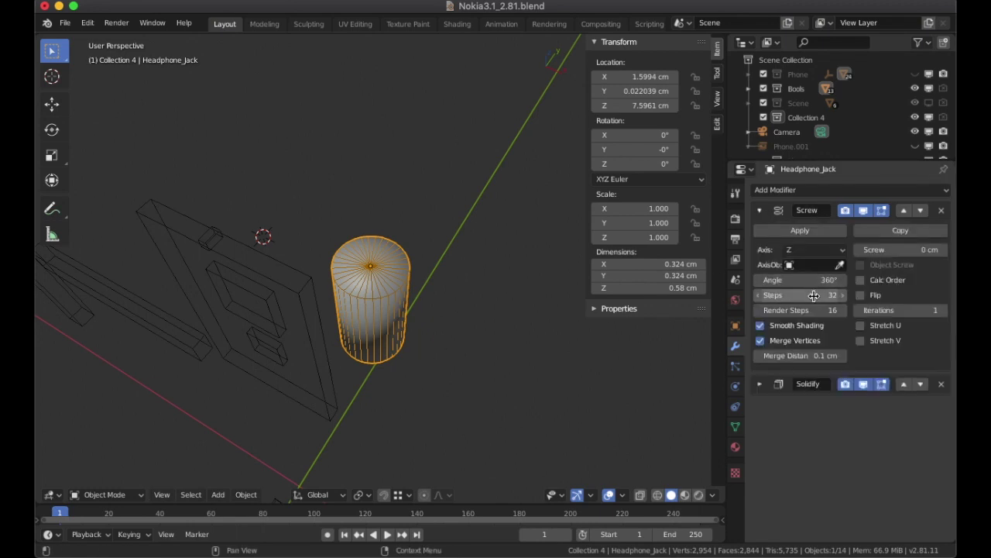
pyautogui.moveTo(800, 295)
pyautogui.mouseDown()
pyautogui.moveTo(767, 295)
pyautogui.moveTo(815, 295)
pyautogui.moveTo(762, 295)
pyautogui.moveTo(844, 298)
pyautogui.moveTo(810, 298)
pyautogui.mouseUp()
pyautogui.click(810, 297)
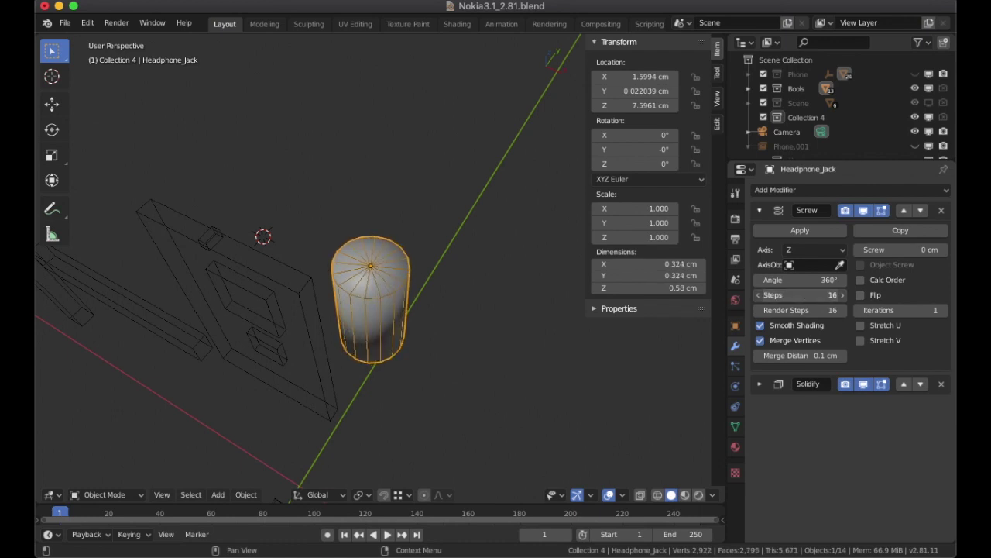
pyautogui.write('32')
pyautogui.press('Return')
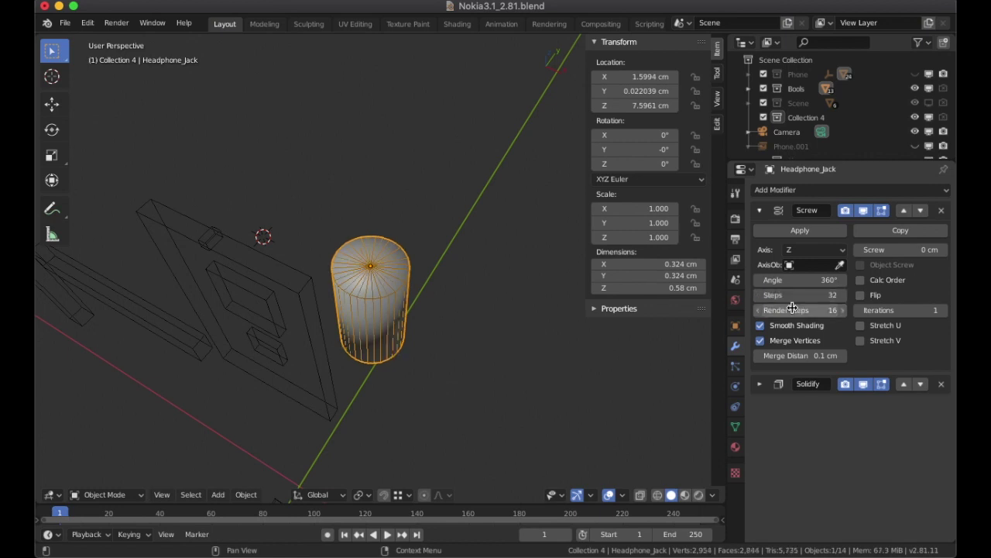
pyautogui.scroll(2, 388, 306)
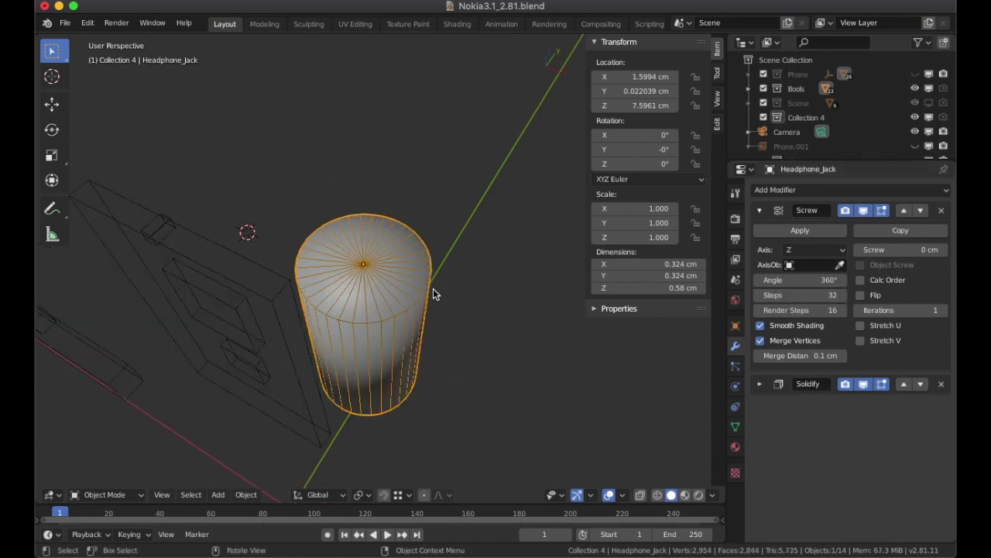
pyautogui.click(759, 210)
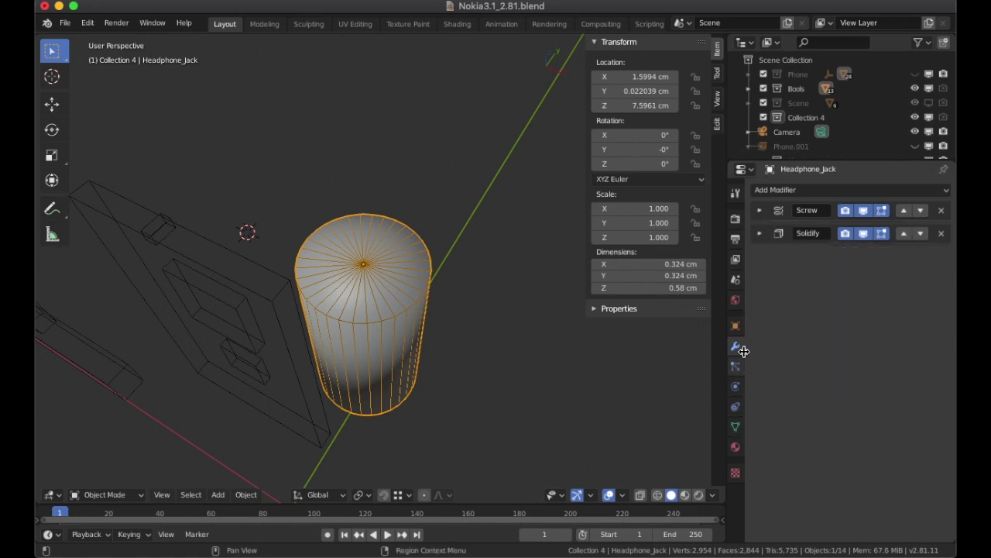
# Step: Set Headphone_Jack's viewport display back to Bounds
pyautogui.click(735, 326)
pyautogui.click(903, 479)
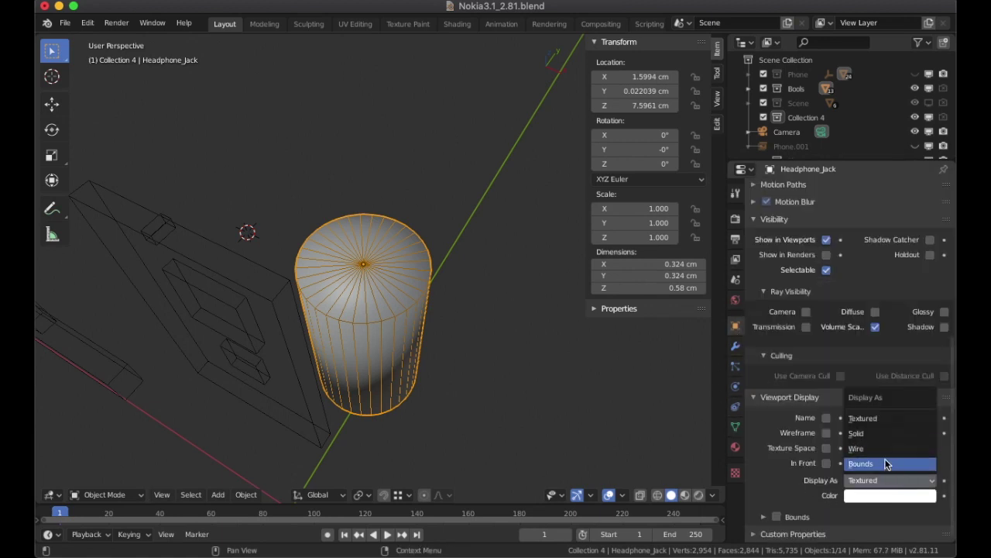
pyautogui.click(886, 462)
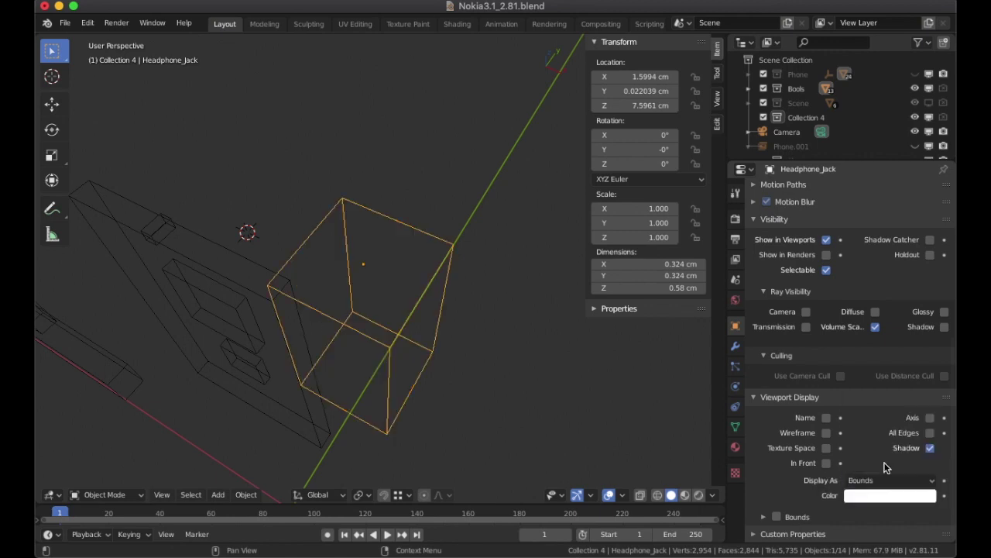
# Step: Show the Bool Tool options, look up the add-on in the preferences by searching for "bool", and close the preferences
pyautogui.click(717, 124)
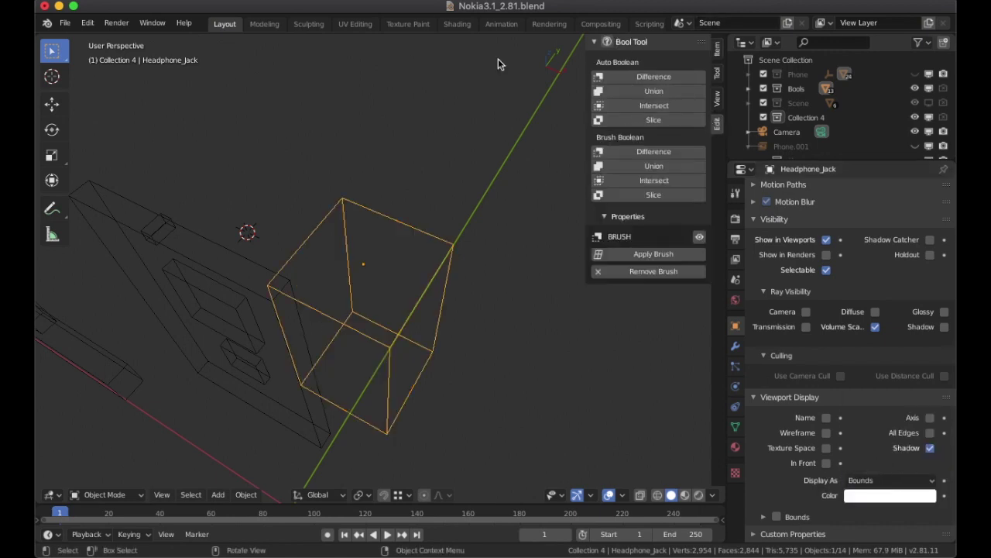
pyautogui.click(93, 24)
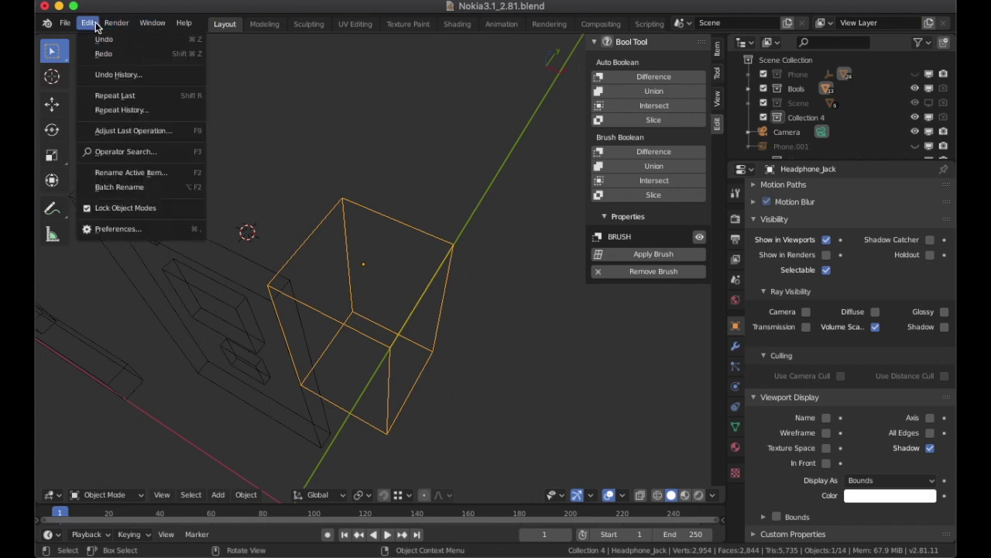
pyautogui.click(140, 228)
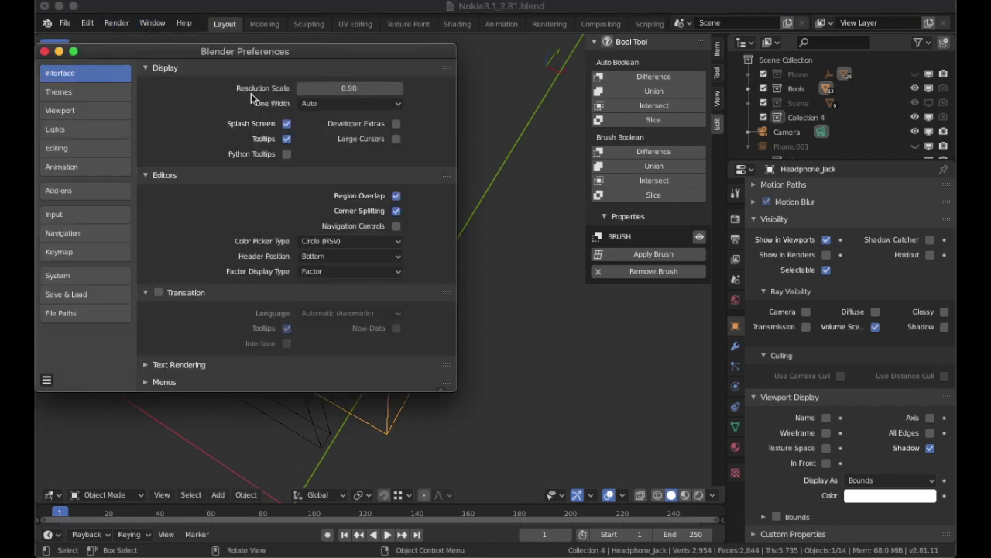
pyautogui.click(84, 192)
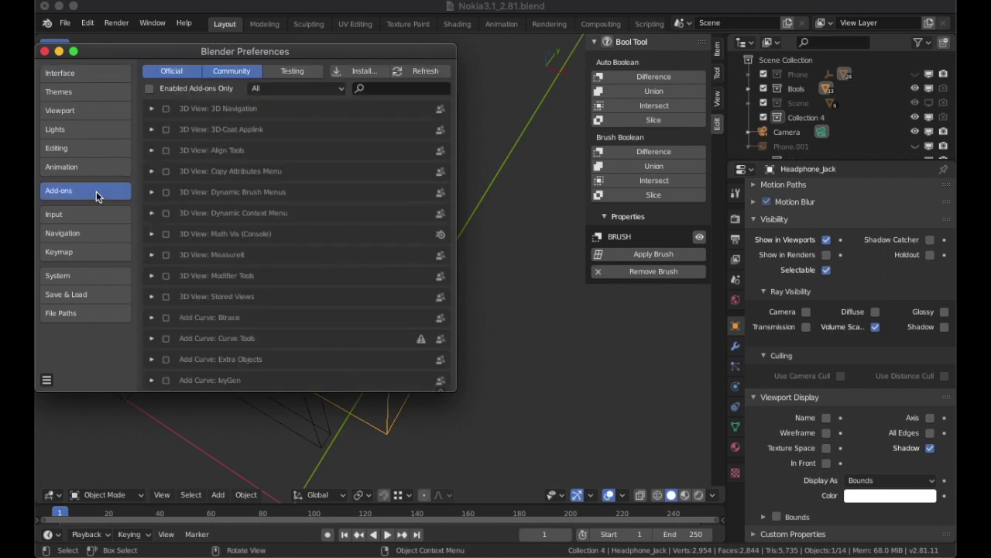
pyautogui.click(381, 88)
pyautogui.write('bool')
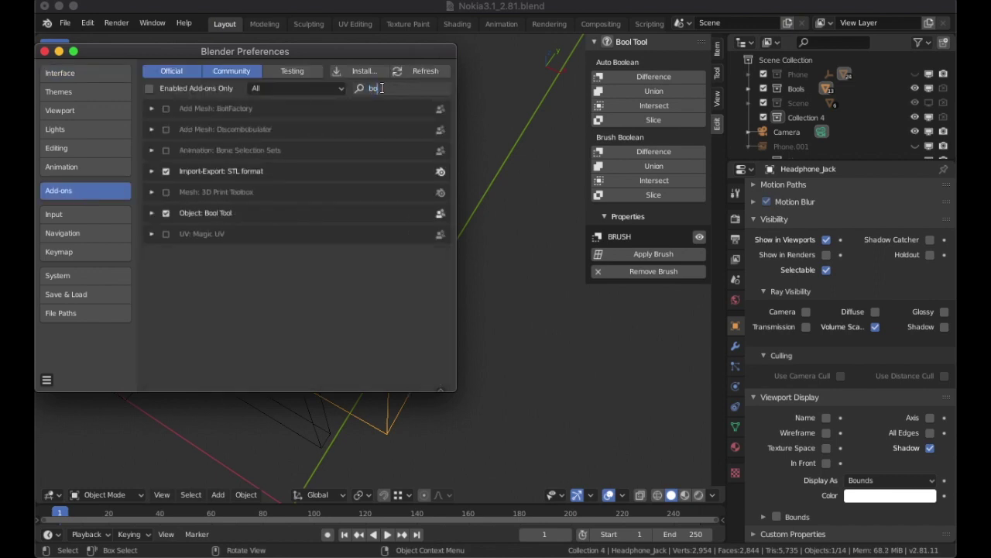
pyautogui.click(44, 51)
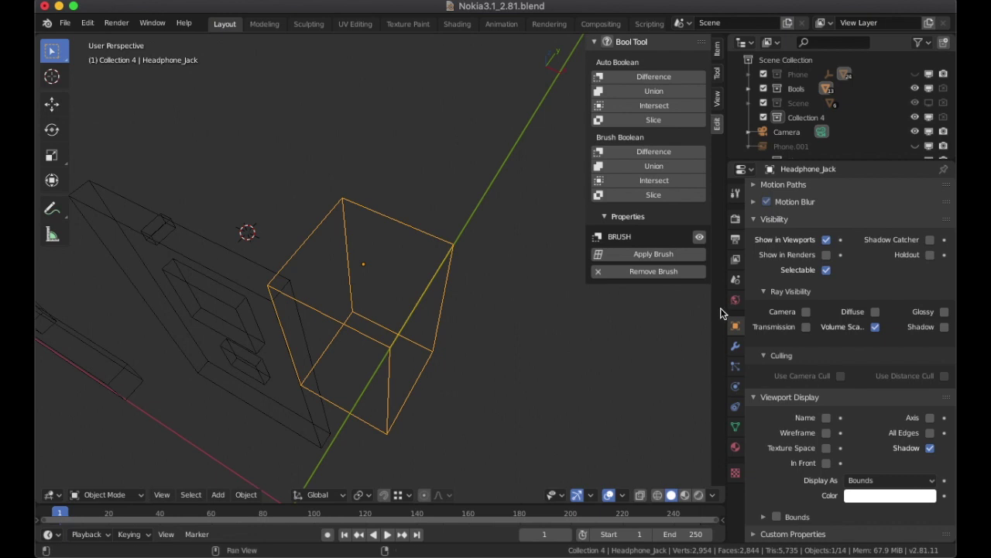
# Step: Unhide the Phone collection and examine the headphone jack cutter in place on the assembled phone
pyautogui.moveTo(577, 358); pyautogui.dragTo(512, 343, button='middle')
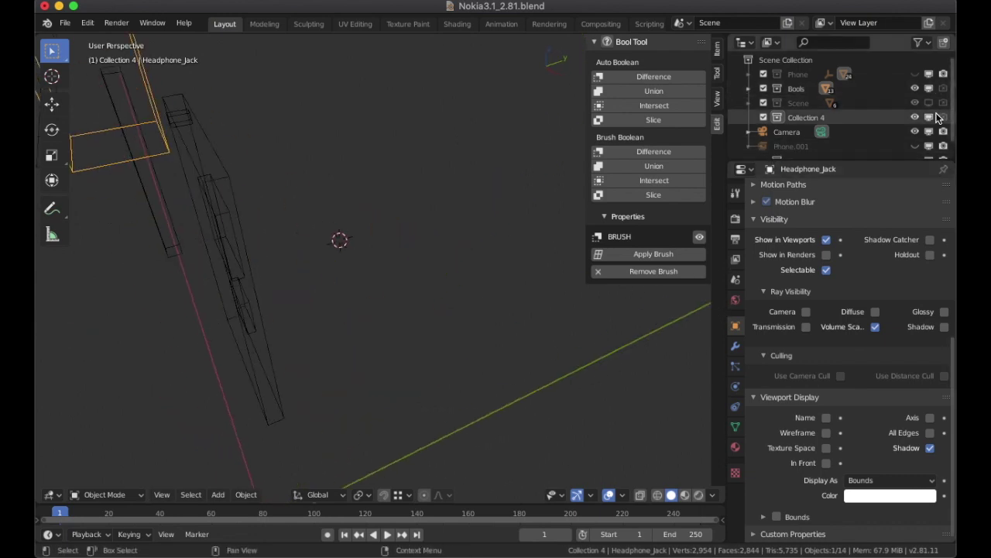
pyautogui.click(916, 74)
pyautogui.scroll(-4, 517, 212)
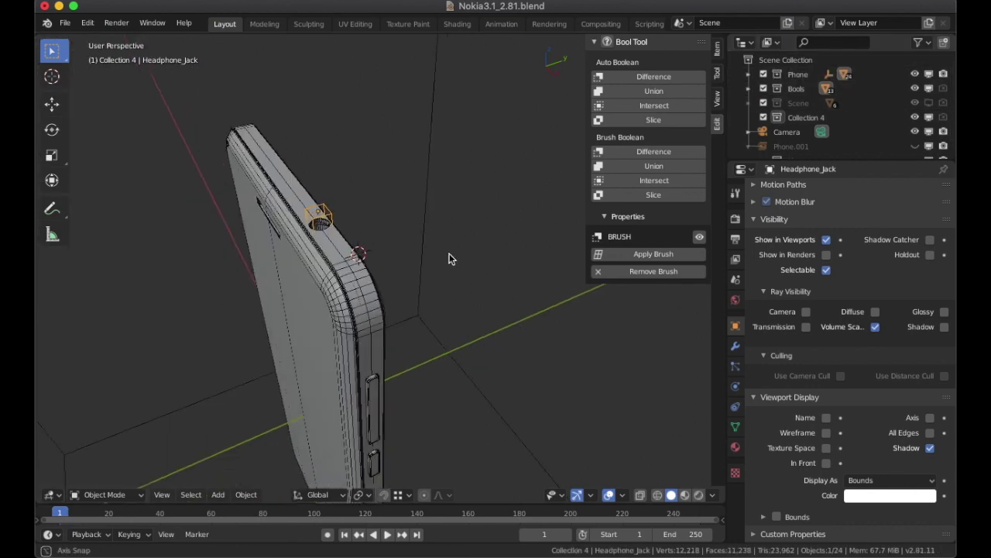
pyautogui.moveTo(449, 254); pyautogui.dragTo(467, 297, button='middle')
pyautogui.scroll(2, 443, 249)
pyautogui.scroll(-2, 466, 298)
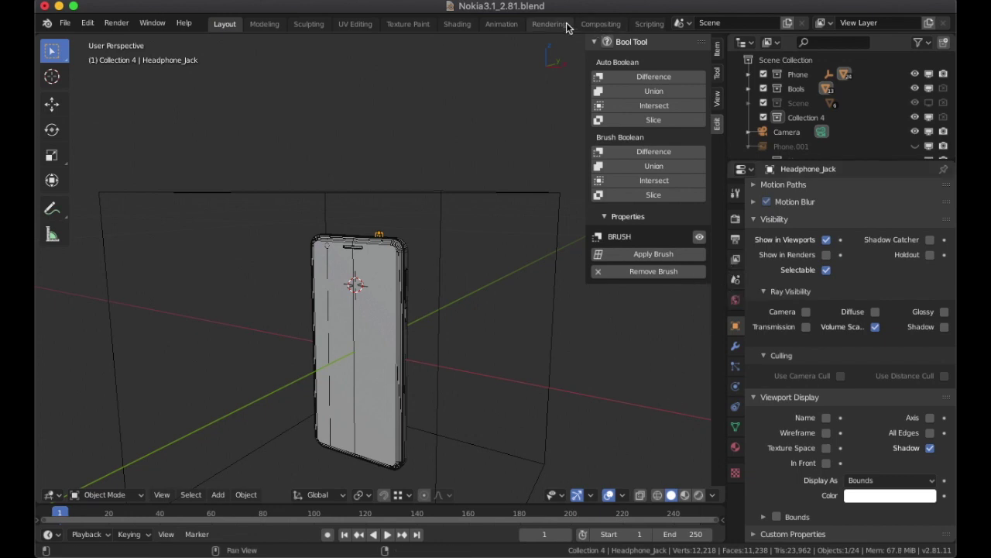
# Step: Preview the phone with rendered shading in the Shading workspace, restore solid shading, and return to the Layout workspace
pyautogui.click(467, 26)
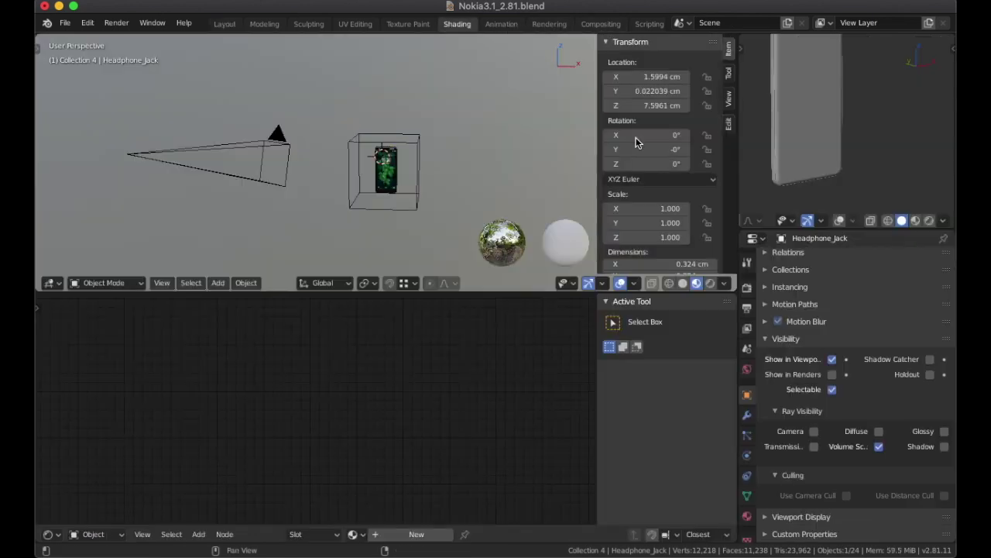
pyautogui.click(929, 221)
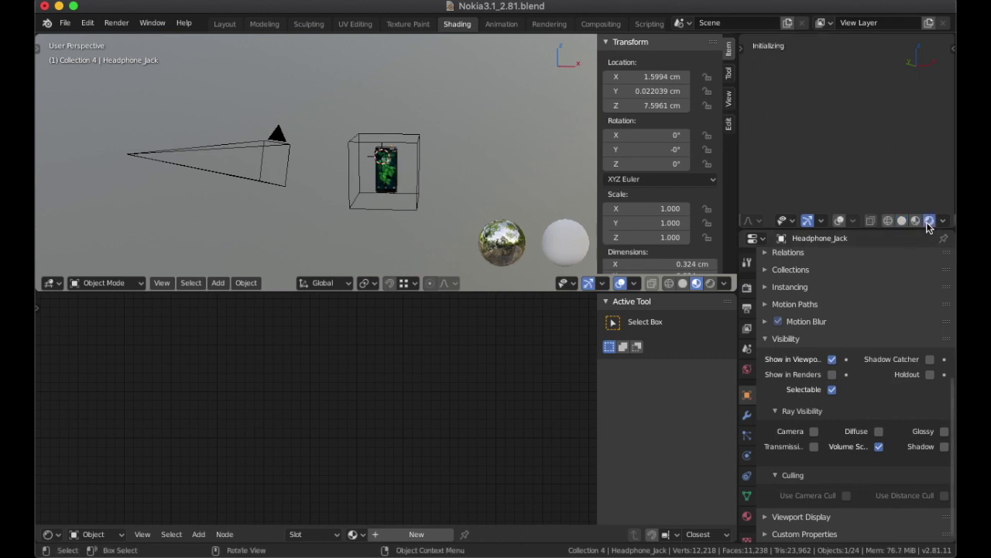
pyautogui.moveTo(834, 133); pyautogui.dragTo(844, 150, button='middle')
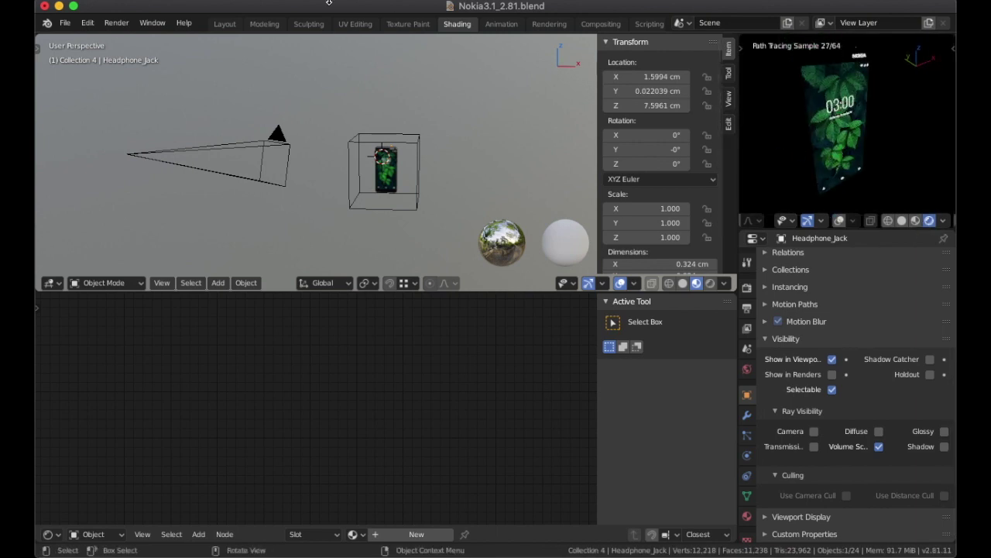
pyautogui.click(902, 222)
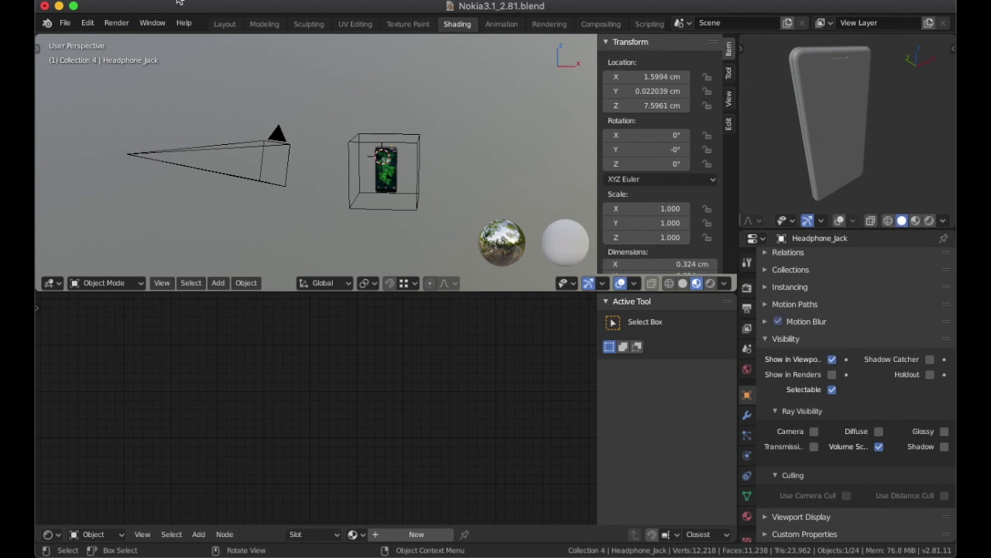
pyautogui.click(225, 24)
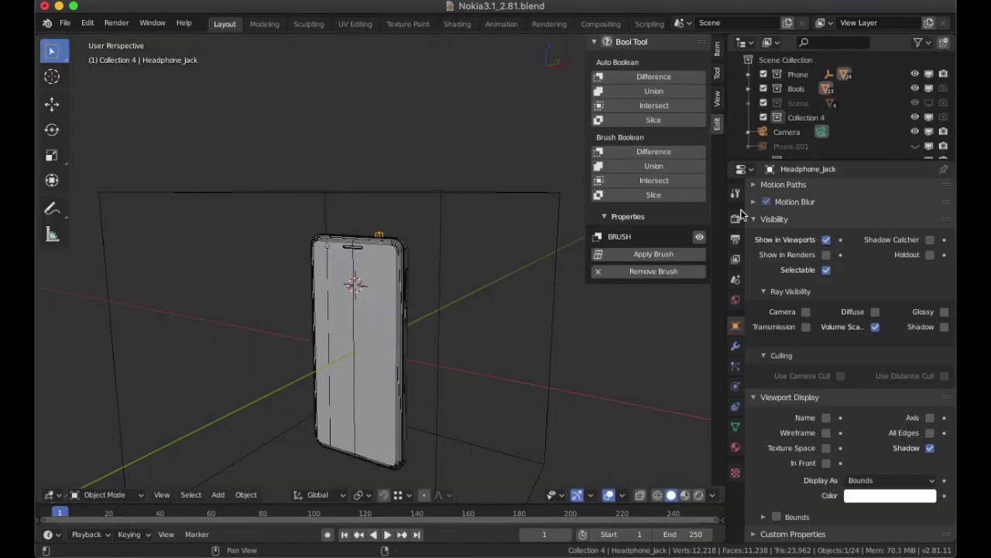
# Step: Make the Scene collection visible in the viewport to reveal the planes and camera set up around the phone
pyautogui.click(916, 102)
pyautogui.click(916, 102)
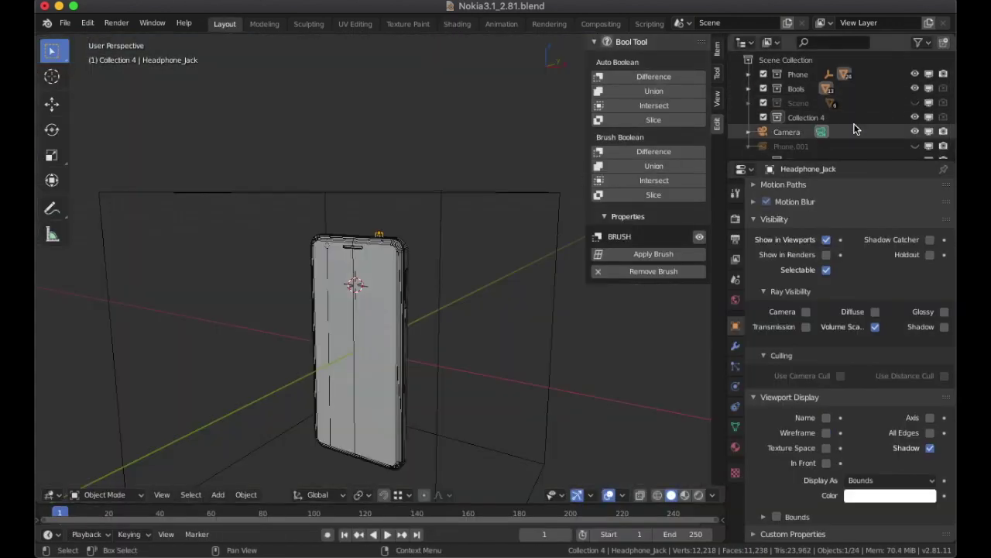
pyautogui.click(914, 102)
pyautogui.scroll(-5, 488, 193)
pyautogui.moveTo(488, 193); pyautogui.dragTo(563, 330, button='middle')
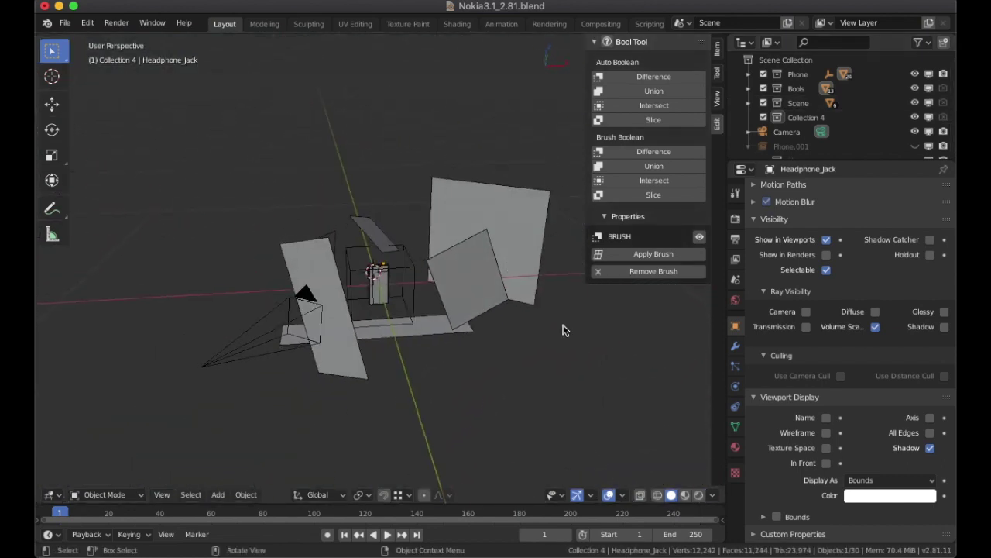
# Step: Switch the viewport to Material Preview shading and select the gradient light plane Plane.003, followed by the large dark plane Plane.004
pyautogui.click(685, 495)
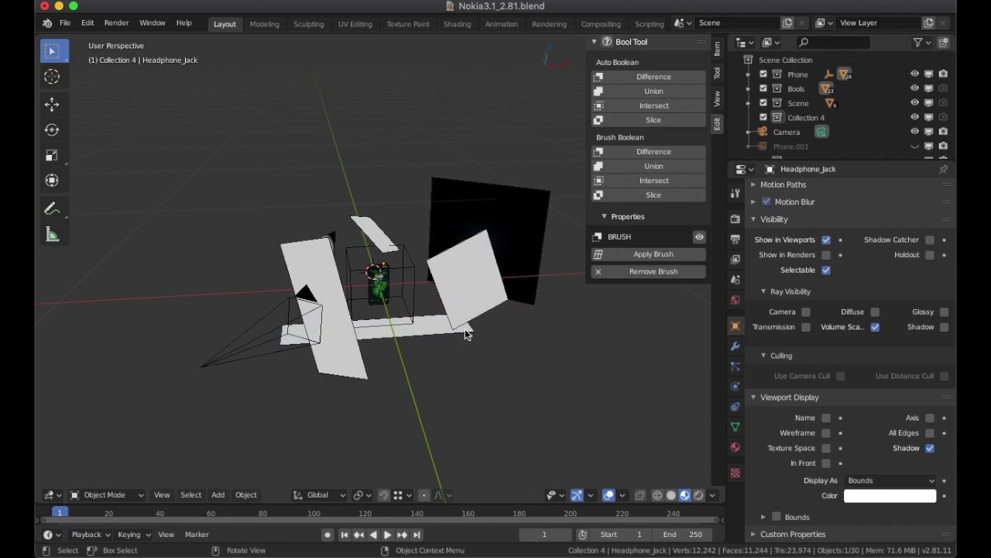
pyautogui.moveTo(449, 332); pyautogui.dragTo(457, 365, button='middle')
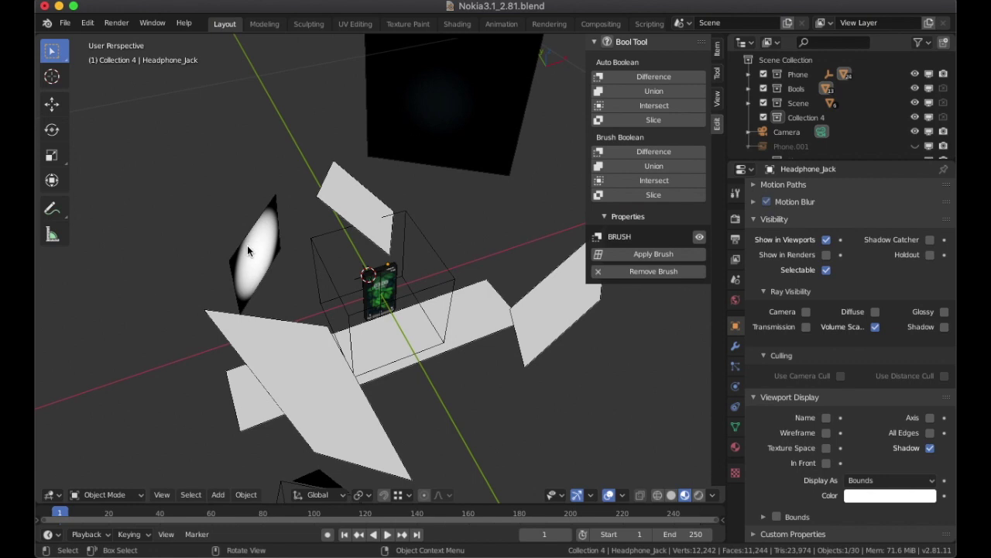
pyautogui.click(249, 251)
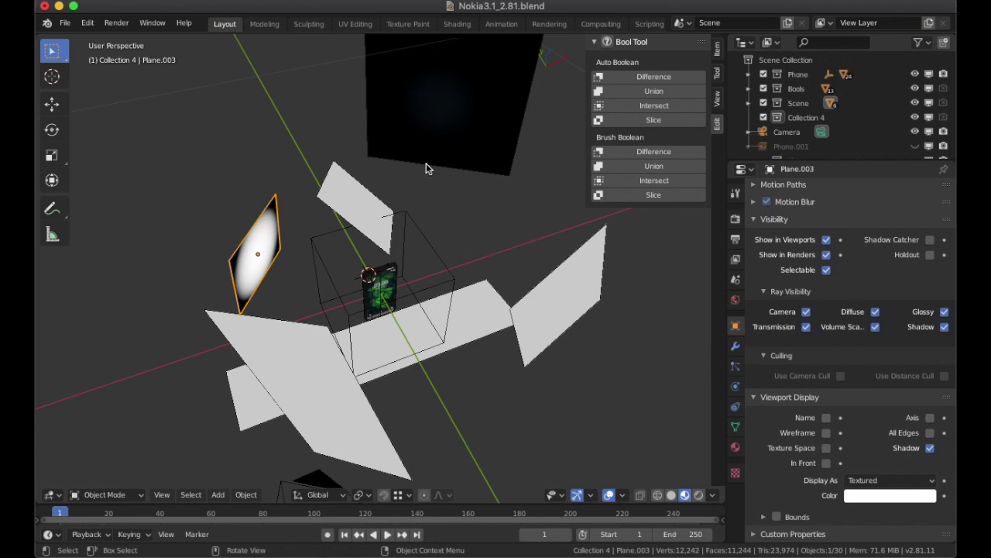
pyautogui.click(455, 96)
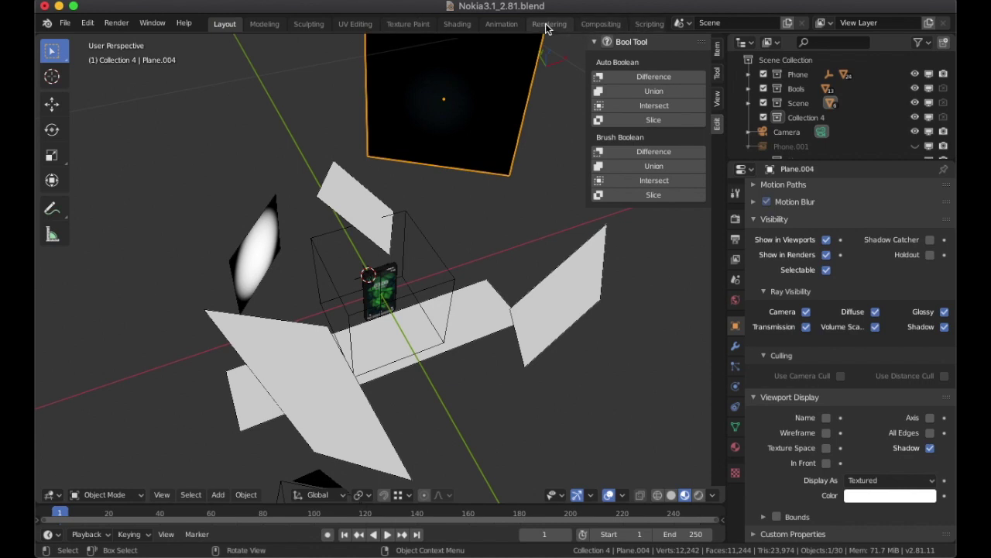
# Step: Switch to the Shading workspace and show the phone with rendered shading in the small preview viewport
pyautogui.click(465, 24)
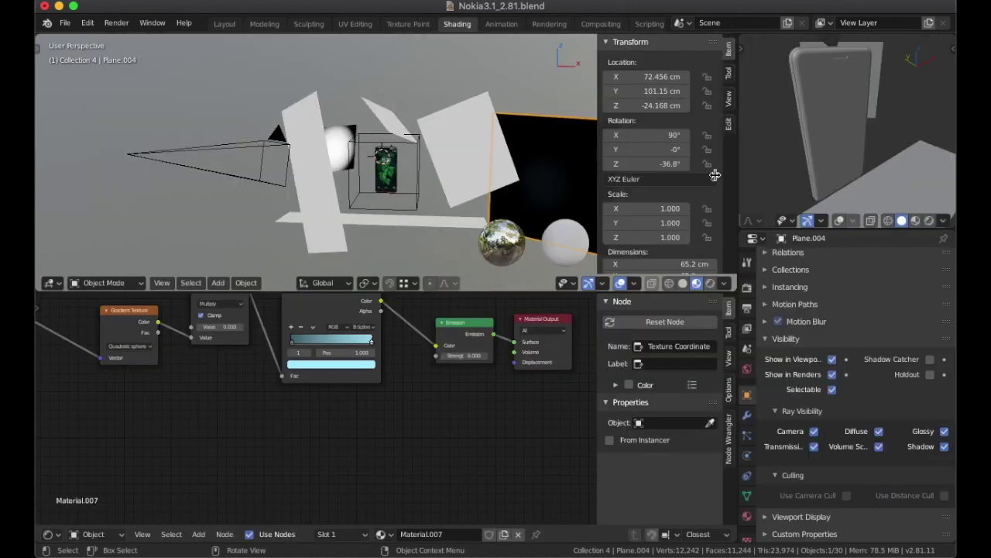
pyautogui.click(929, 221)
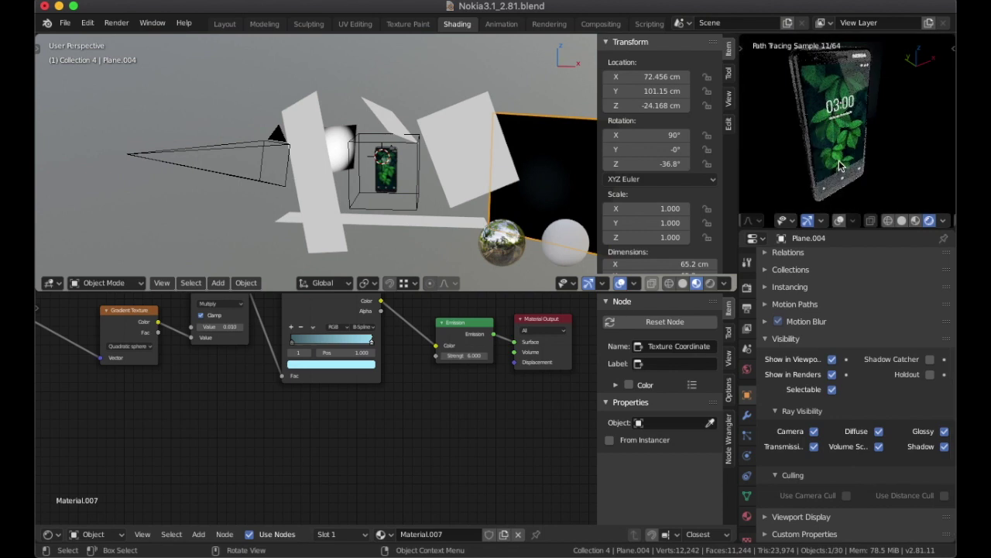
pyautogui.moveTo(839, 167)
pyautogui.mouseDown(button='middle')
pyautogui.moveTo(845, 141)
pyautogui.moveTo(818, 144)
pyautogui.mouseUp(button='middle')
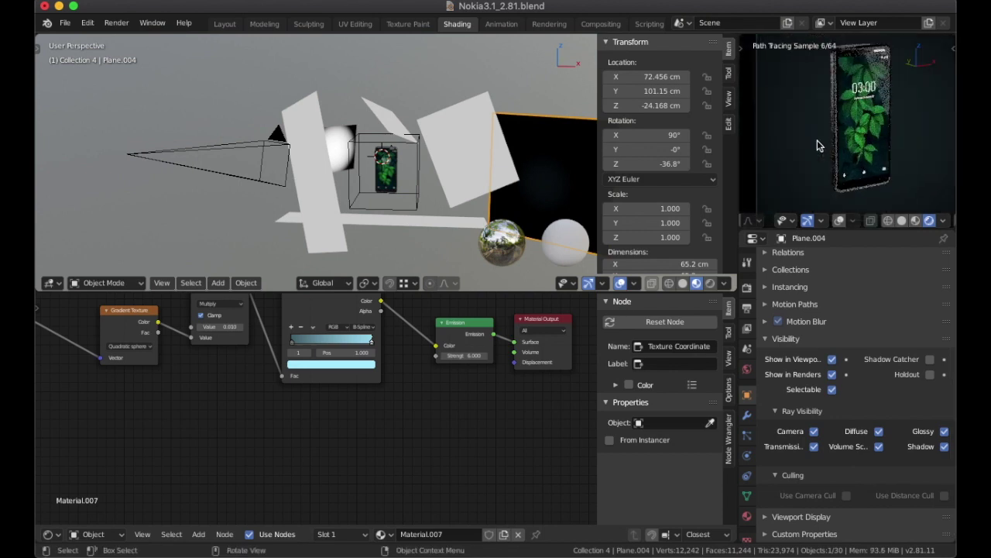
# Step: Select the tilted light plane Plane.006 beside the camera and examine its Emission material nodes
pyautogui.click(817, 143)
pyautogui.scroll(1, 422, 376)
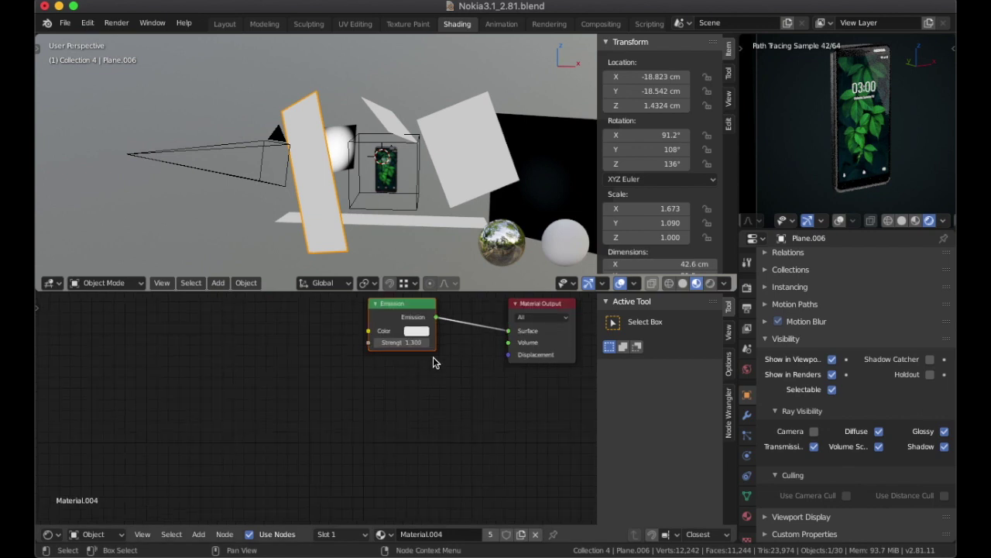
pyautogui.moveTo(433, 362); pyautogui.dragTo(387, 394, button='middle')
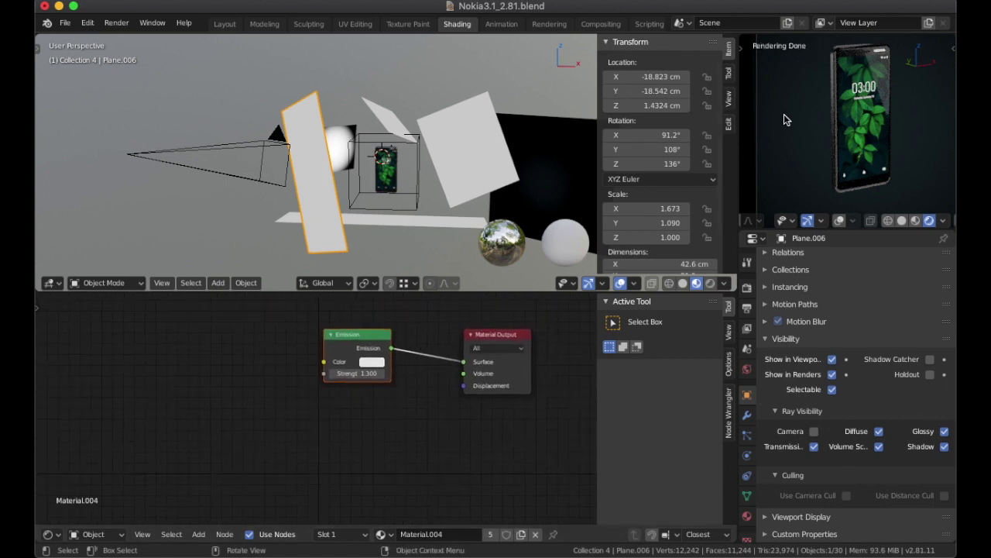
# Step: Select the dark background plane Plane.004 and examine its gradient, Multiply, ColorRamp and Emission nodes
pyautogui.click(784, 113)
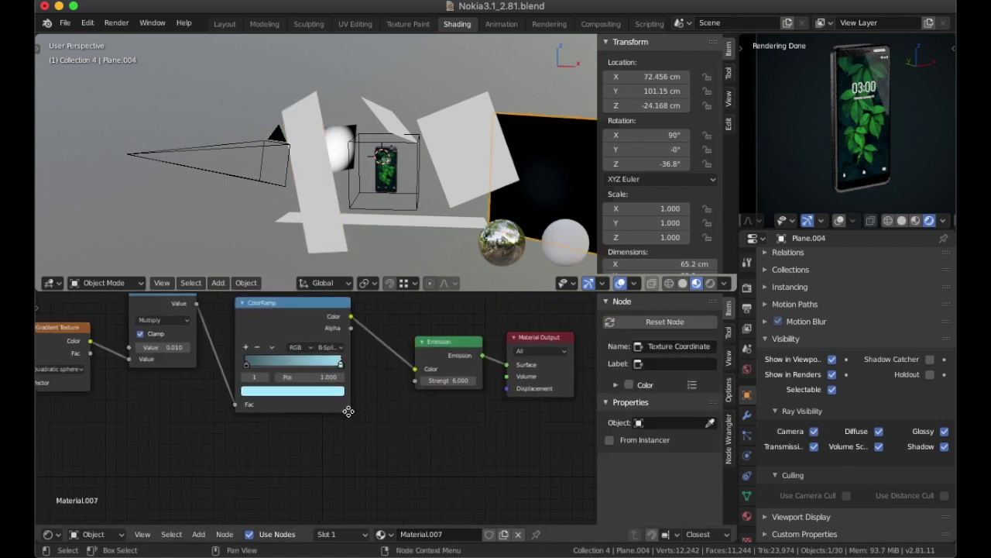
pyautogui.moveTo(348, 412); pyautogui.dragTo(412, 437, button='middle')
pyautogui.scroll(-1, 231, 403)
pyautogui.moveTo(231, 403); pyautogui.dragTo(261, 422, button='middle')
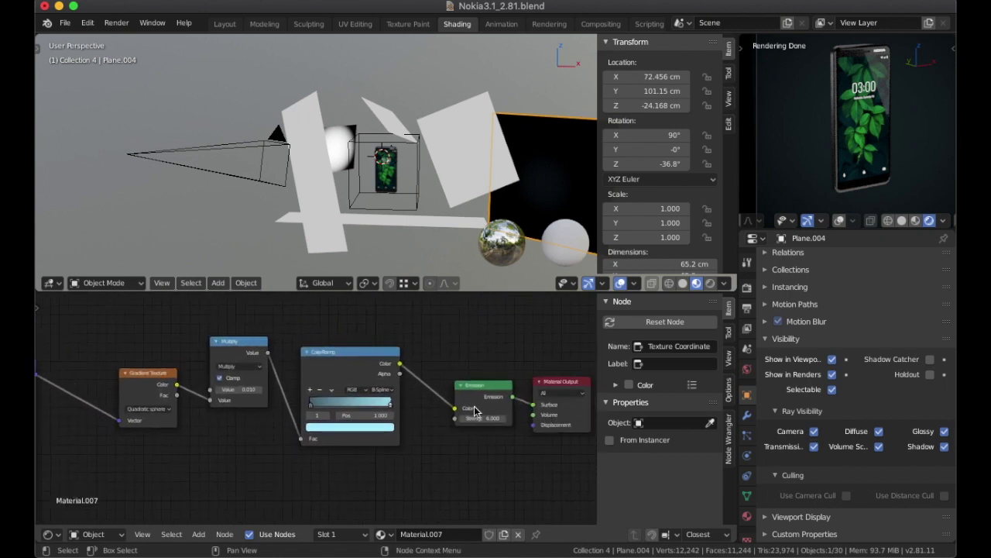
pyautogui.scroll(1, 315, 405)
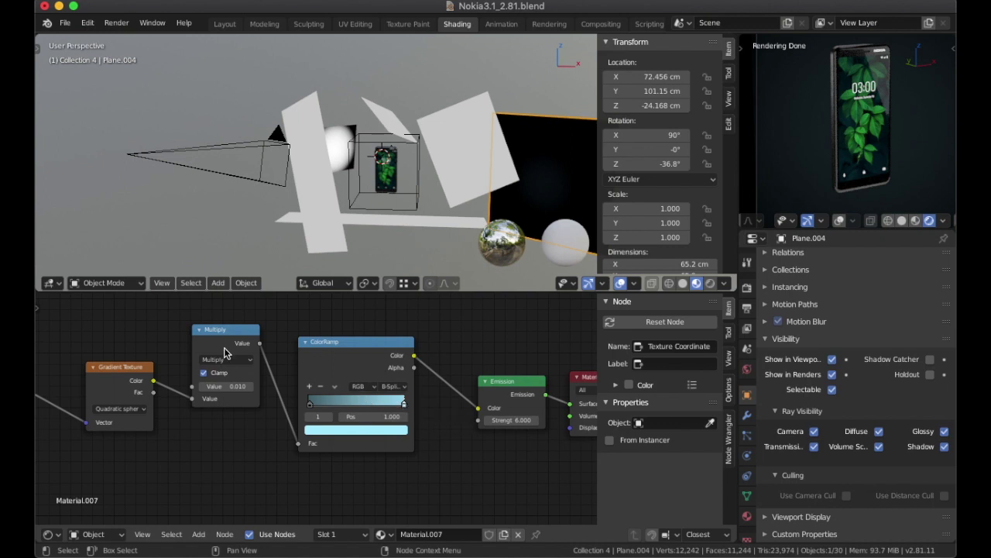
# Step: Test a value of 0.001 in the background material's Multiply node and restore it to 0.010
pyautogui.moveTo(235, 389); pyautogui.dragTo(259, 389)
pyautogui.click(236, 389)
pyautogui.write('-0.09')
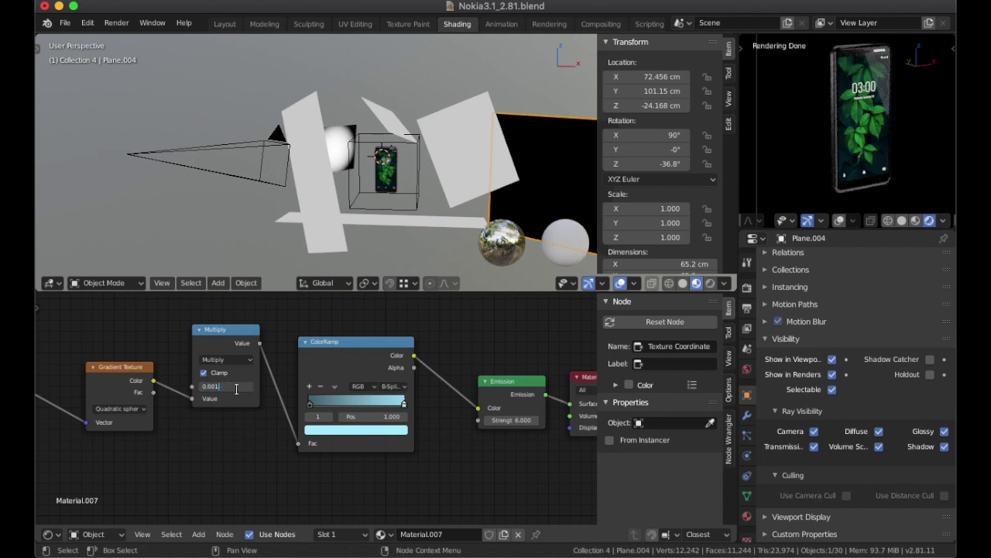
pyautogui.press('Return')
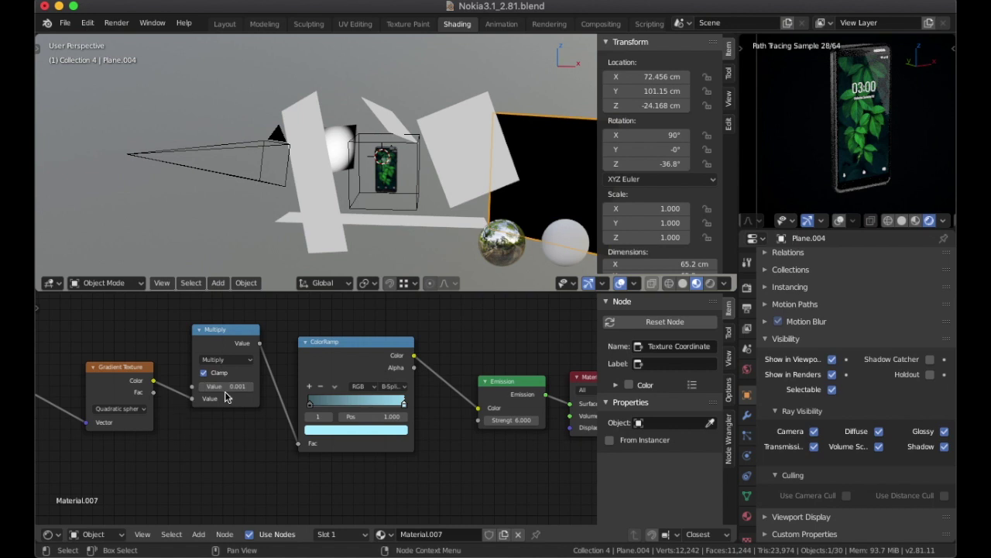
pyautogui.click(226, 387)
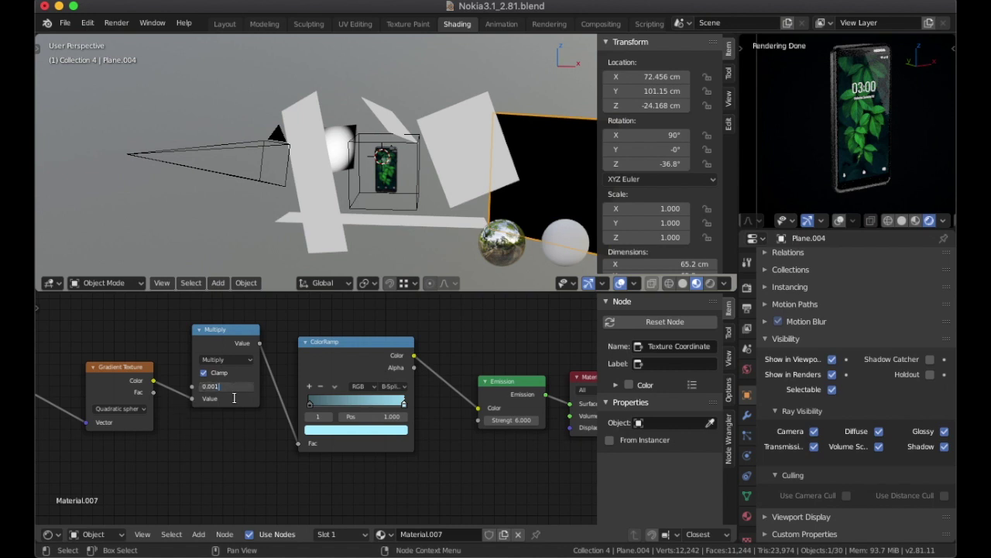
pyautogui.press('Return')
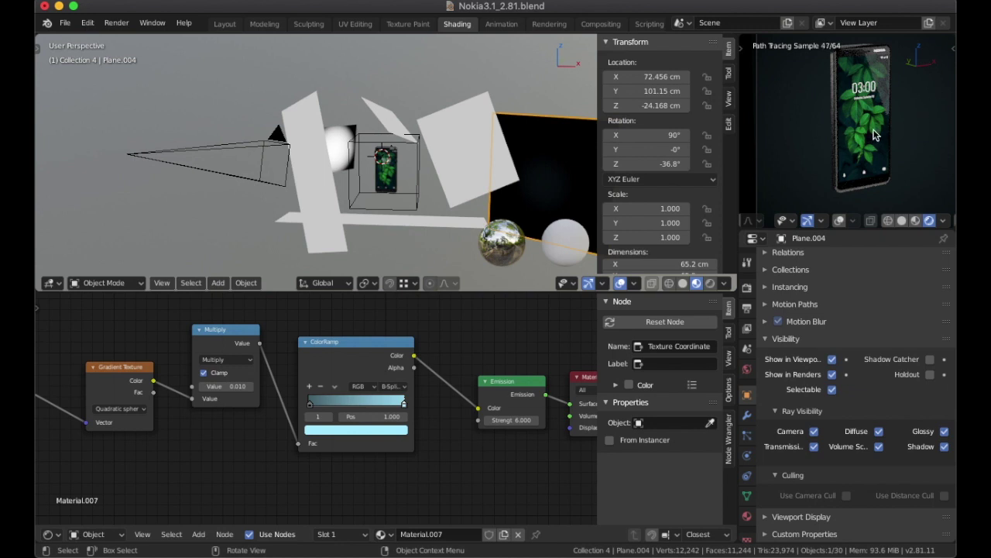
# Step: Unhide all hidden objects and hide the second phone Phone.001 again, keeping the overhead planes visible
pyautogui.scroll(2, 874, 134)
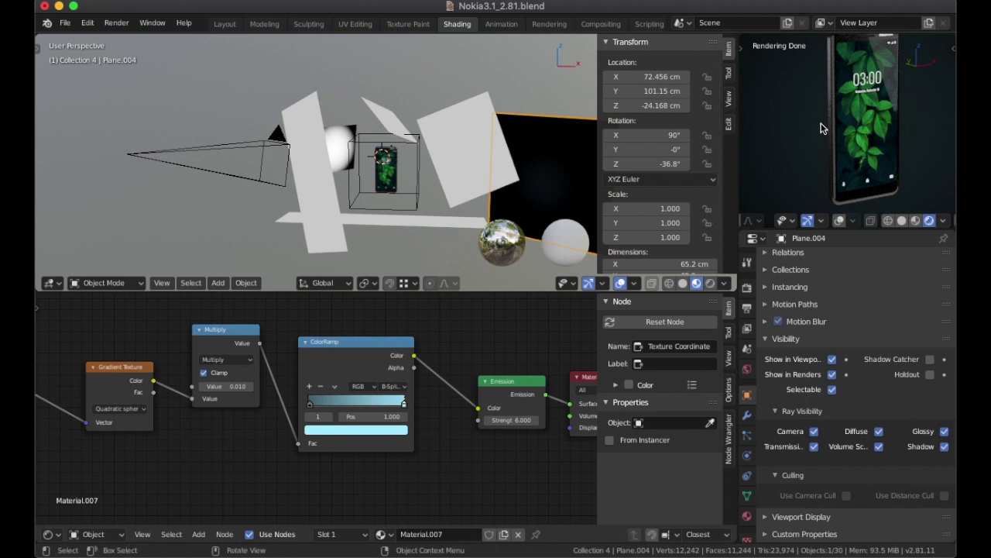
pyautogui.hotkey('ctrl', 'z')
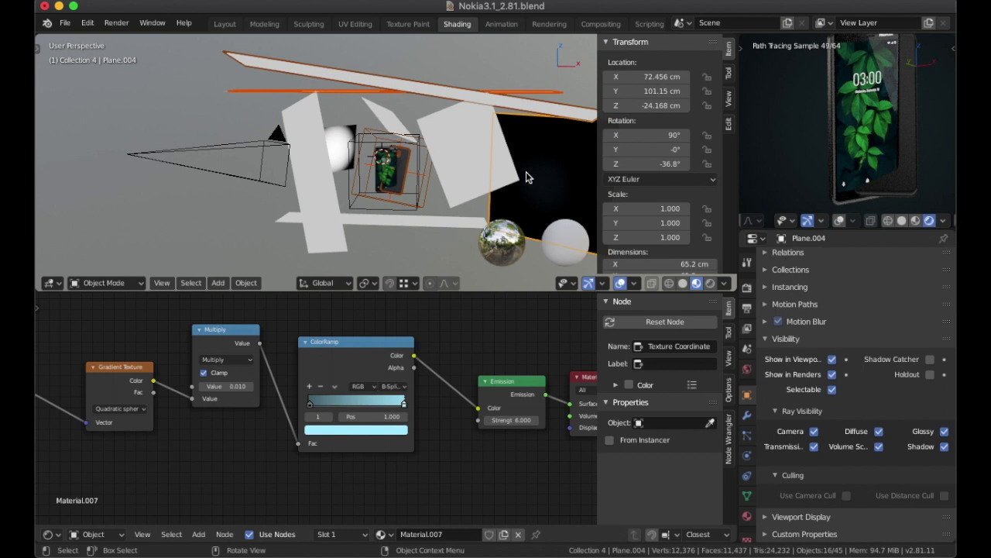
pyautogui.moveTo(528, 178)
pyautogui.mouseDown(button='middle')
pyautogui.moveTo(527, 201)
pyautogui.moveTo(515, 181)
pyautogui.mouseUp(button='middle')
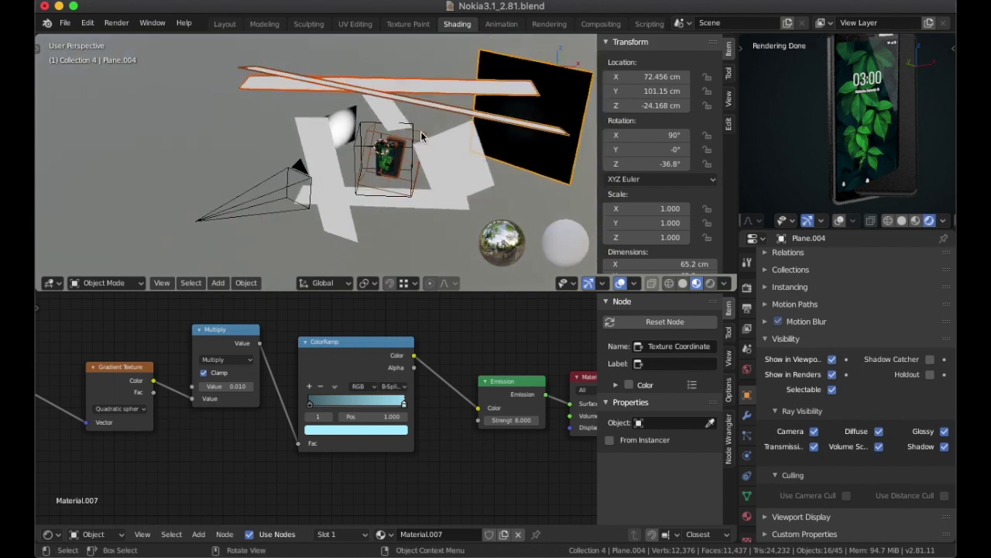
pyautogui.click(420, 135)
pyautogui.press('KP_Decimal')
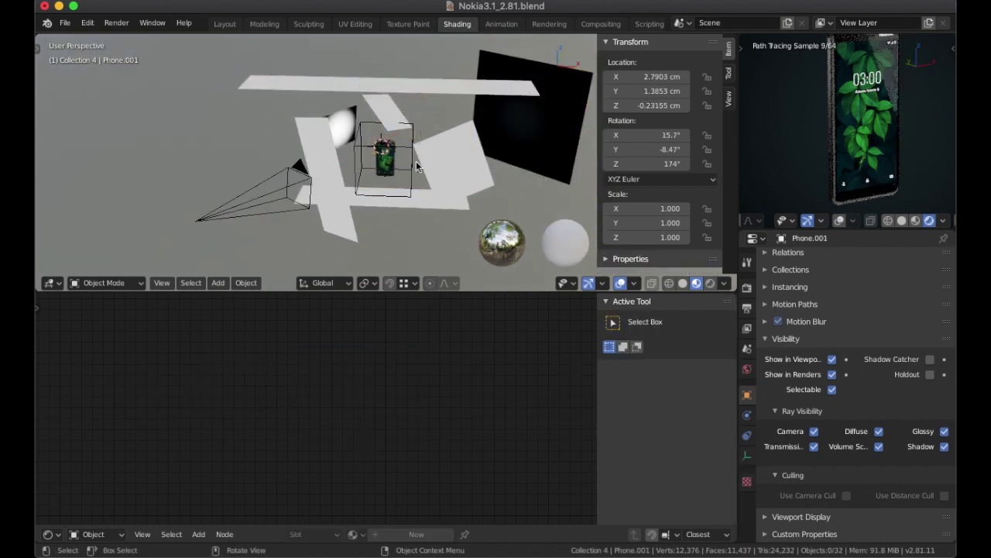
# Step: Examine the rendered front camera corner up close, set the preview to Material Preview shading, and return to the Layout workspace
pyautogui.scroll(3, 531, 140)
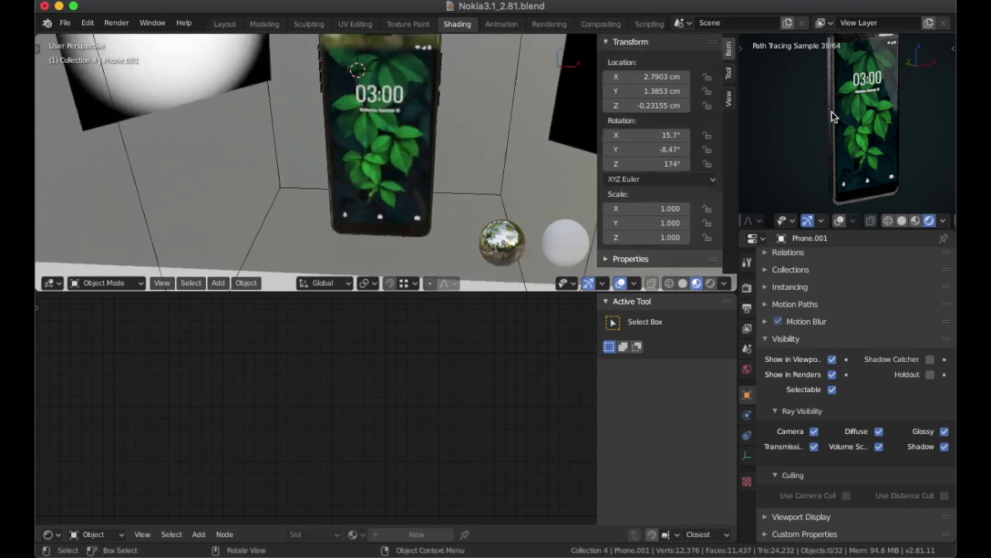
pyautogui.scroll(4, 841, 161)
pyautogui.scroll(5, 840, 163)
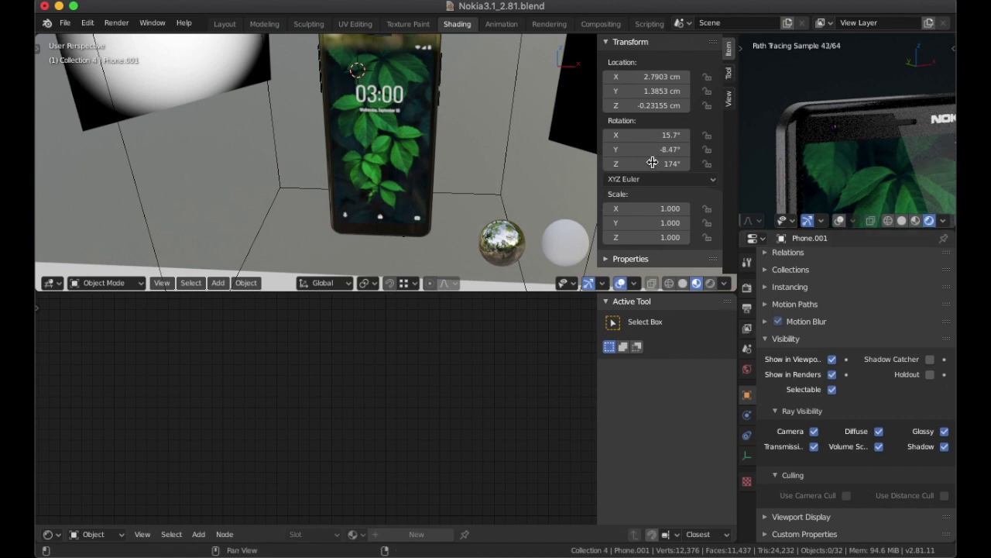
pyautogui.click(915, 221)
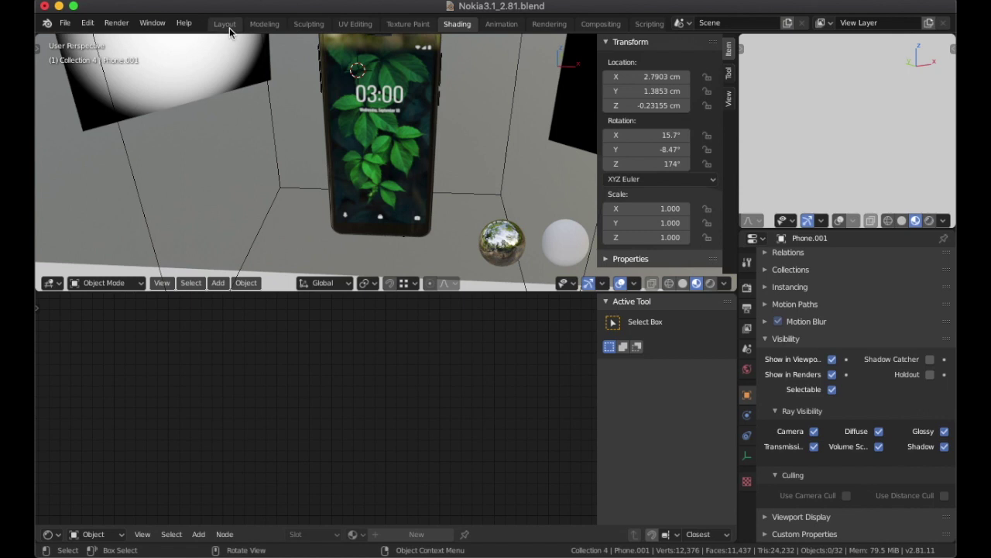
pyautogui.click(225, 24)
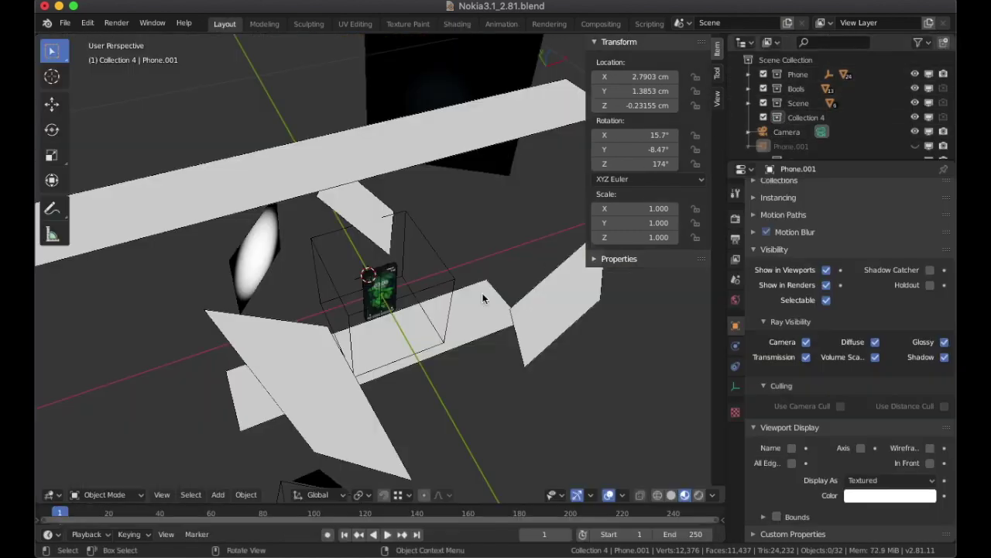
# Step: Select the front camera lens object CamF on the phone and open its material properties
pyautogui.scroll(7, 447, 295)
pyautogui.scroll(2, 452, 289)
pyautogui.moveTo(453, 289); pyautogui.dragTo(323, 216, button='middle')
pyautogui.click(322, 212)
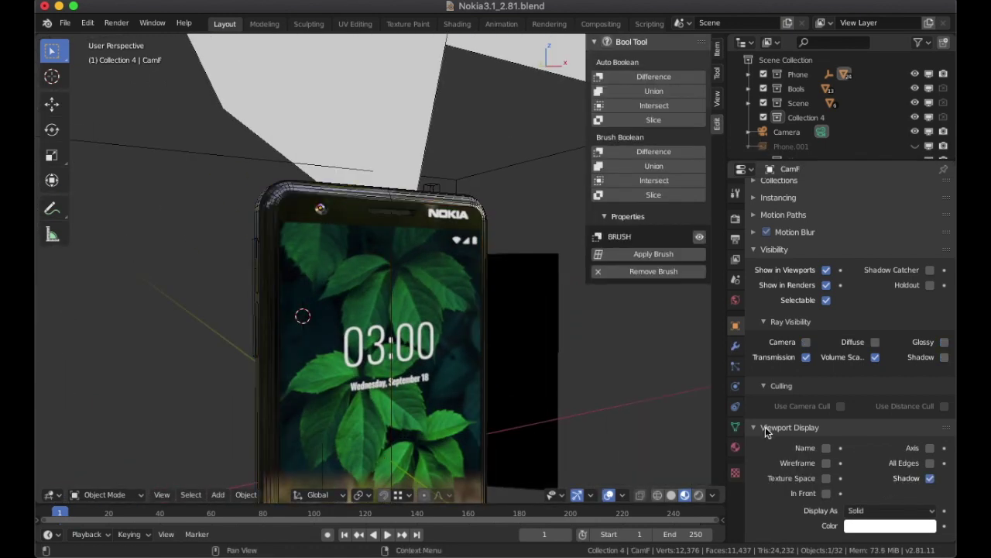
pyautogui.click(735, 448)
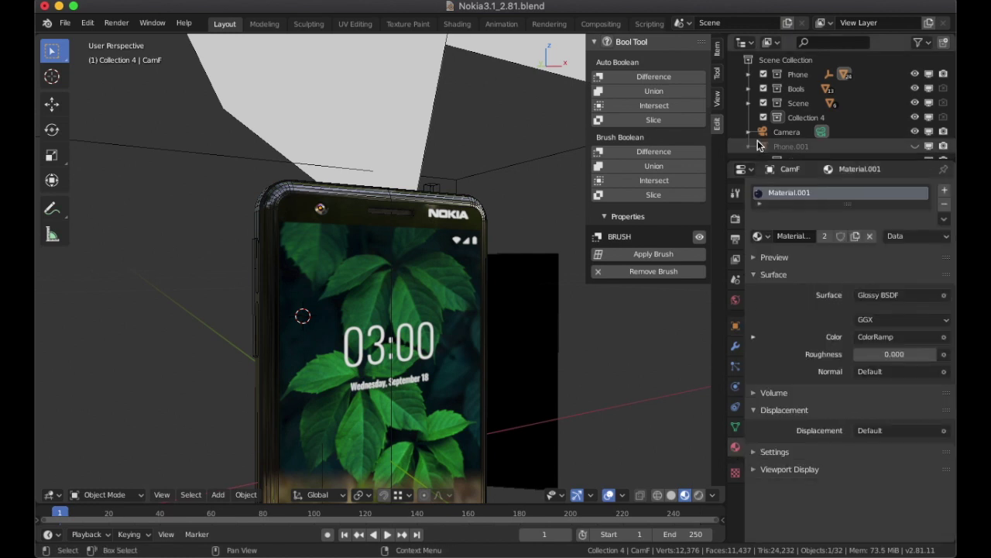
# Step: In the Shading workspace, preview the lens with rendered shading and limit the render region to the area around it
pyautogui.click(468, 25)
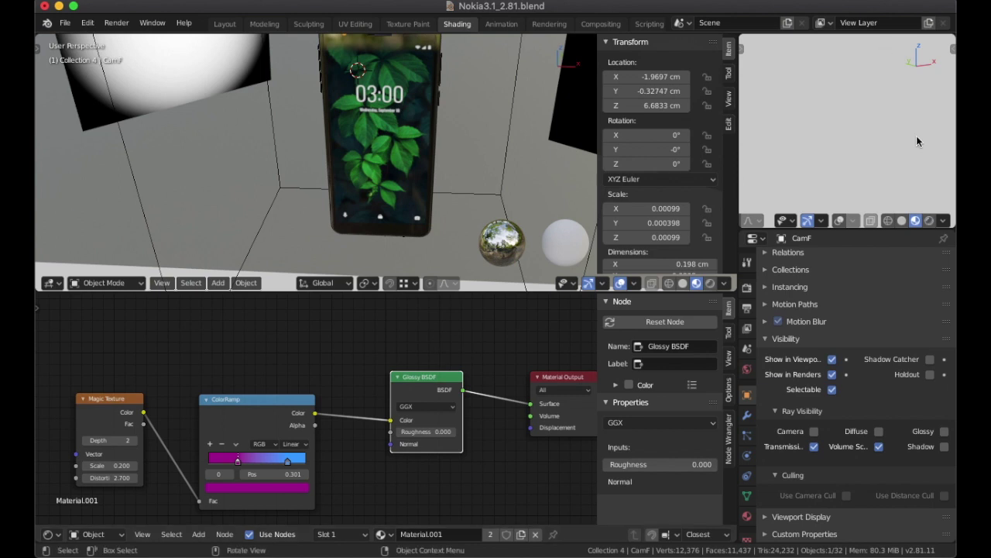
pyautogui.click(929, 221)
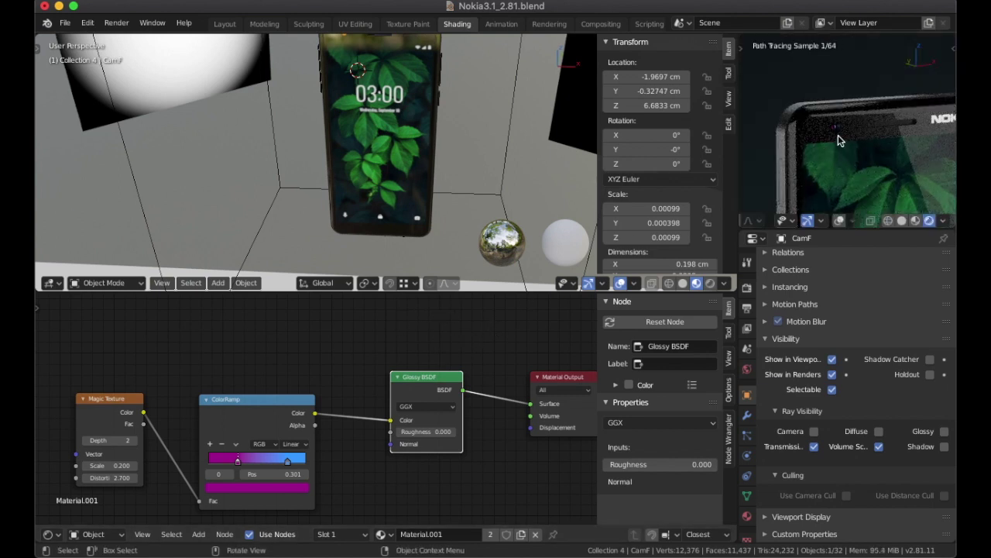
pyautogui.scroll(5, 838, 136)
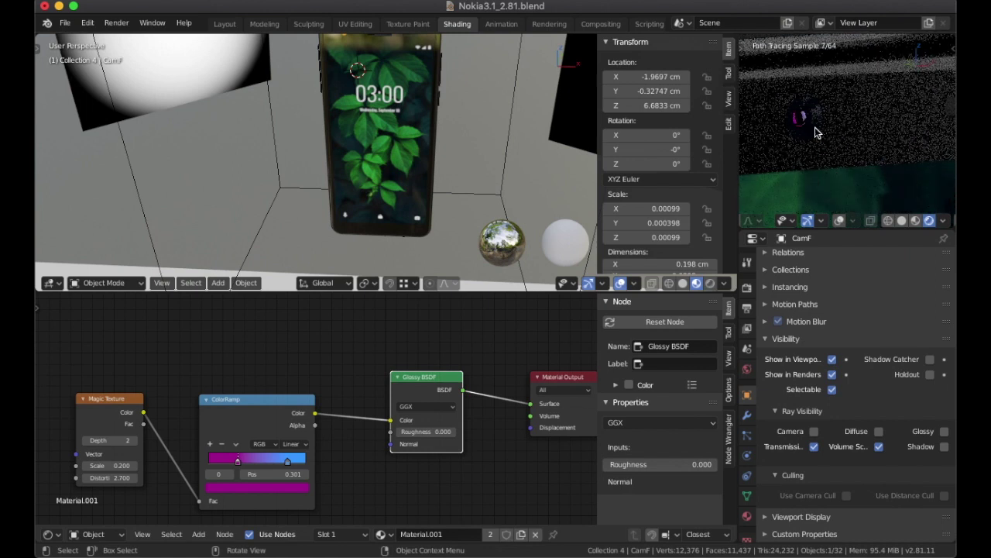
pyautogui.hotkey('ctrl', 'b')
pyautogui.moveTo(763, 79); pyautogui.dragTo(868, 177)
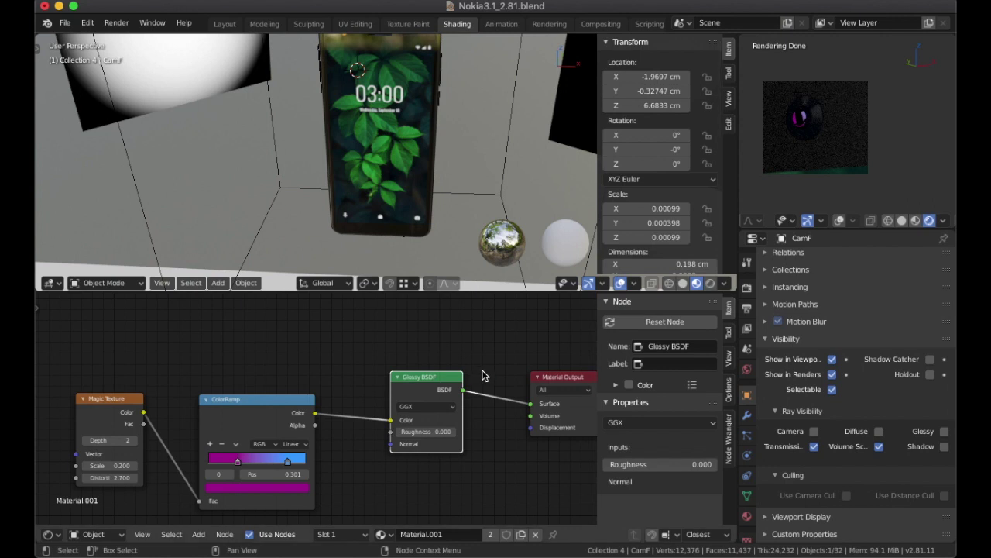
# Step: Move the Magic Texture node closer to the ColorRamp in the lens material's node tree
pyautogui.moveTo(480, 361); pyautogui.dragTo(467, 312, button='middle')
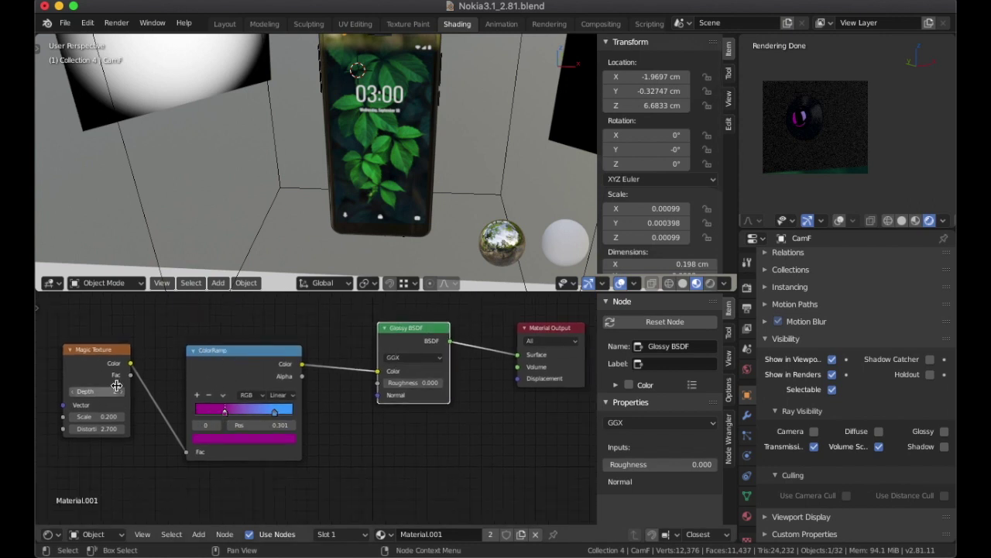
pyautogui.moveTo(109, 354); pyautogui.dragTo(129, 365)
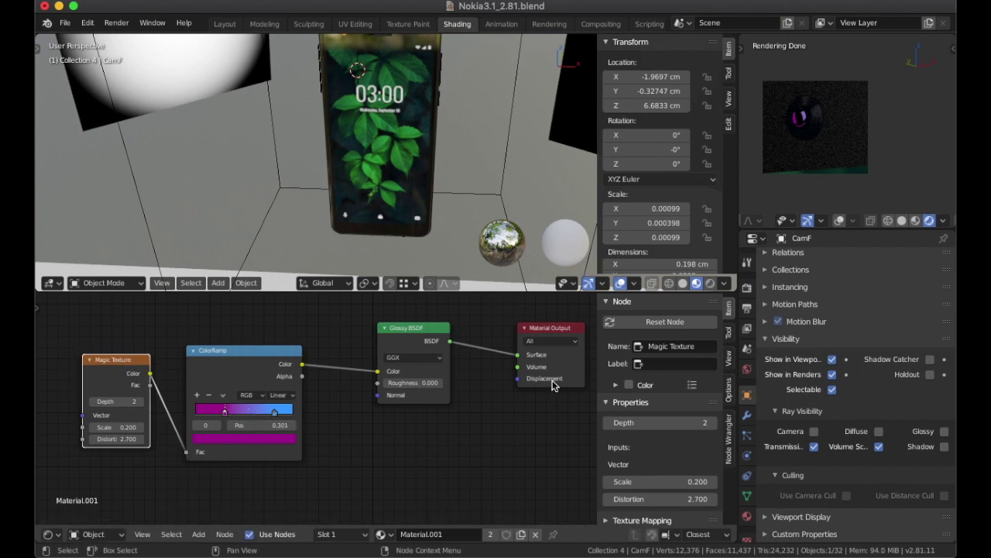
pyautogui.keyDown('ctrl'); pyautogui.hscroll(-3, 538, 412); pyautogui.keyUp('ctrl')
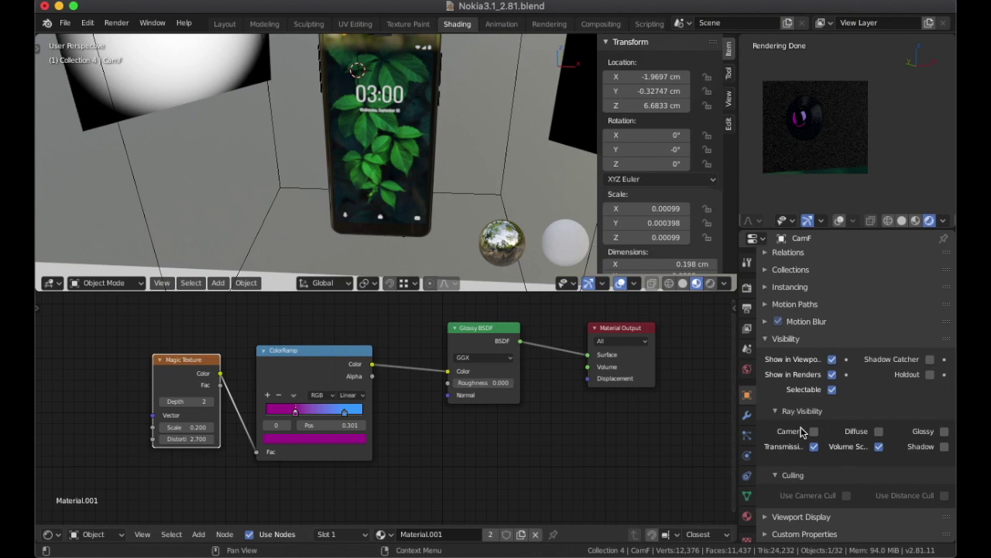
# Step: Turn off the lens's Transmission ray visibility and hide the main viewport's overlays for a close view of the front camera
pyautogui.click(814, 446)
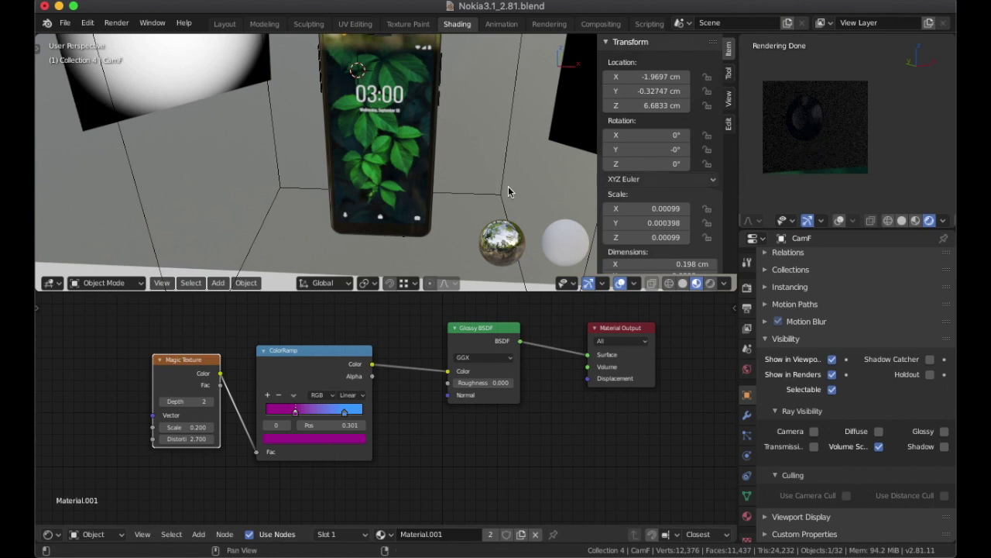
pyautogui.scroll(2, 373, 108)
pyautogui.moveTo(373, 108); pyautogui.dragTo(411, 97, button='middle')
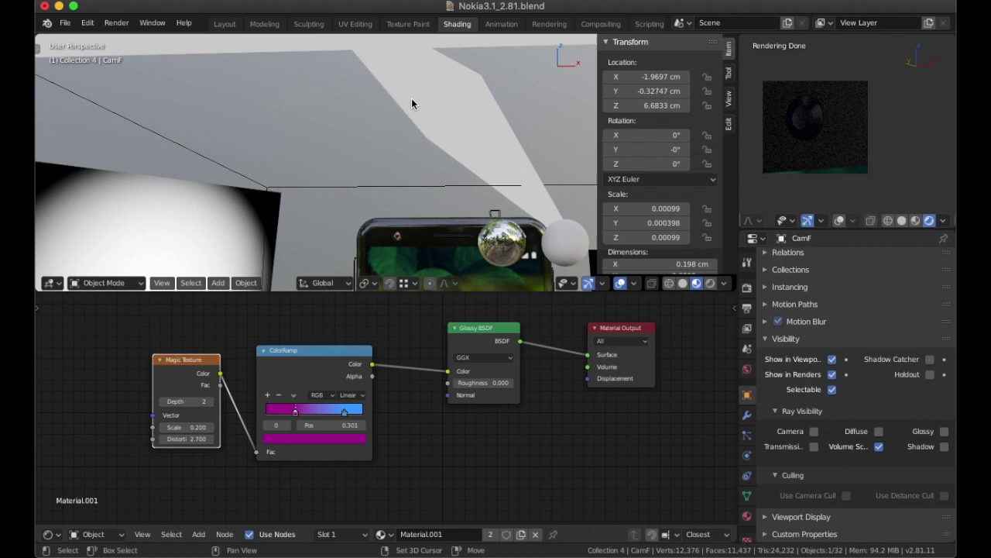
pyautogui.click(620, 283)
pyautogui.moveTo(419, 246); pyautogui.dragTo(425, 194, button='middle')
pyautogui.moveTo(401, 226); pyautogui.dragTo(408, 227, button='middle')
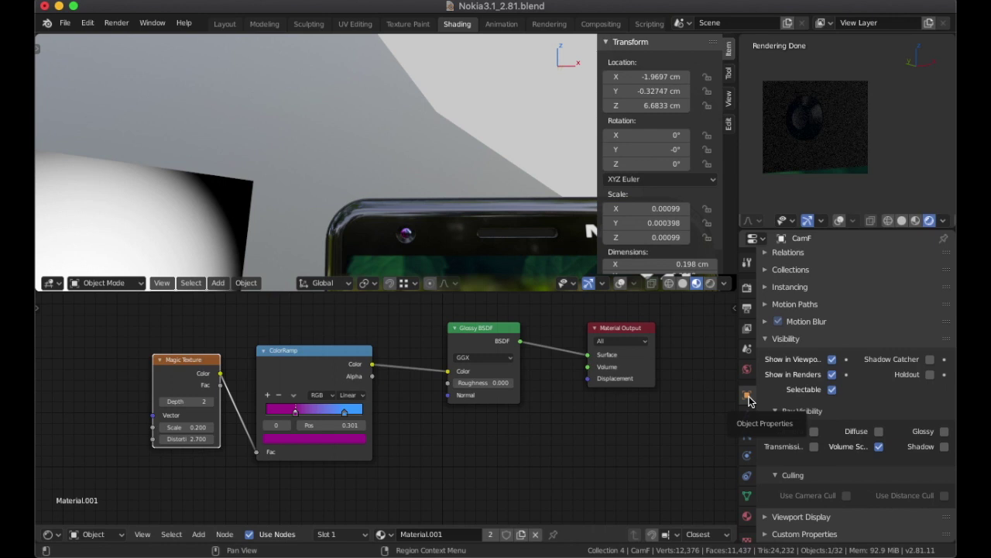
# Step: Re-enable the lens's Transmission ray visibility and return the preview viewport to solid shading
pyautogui.click(814, 446)
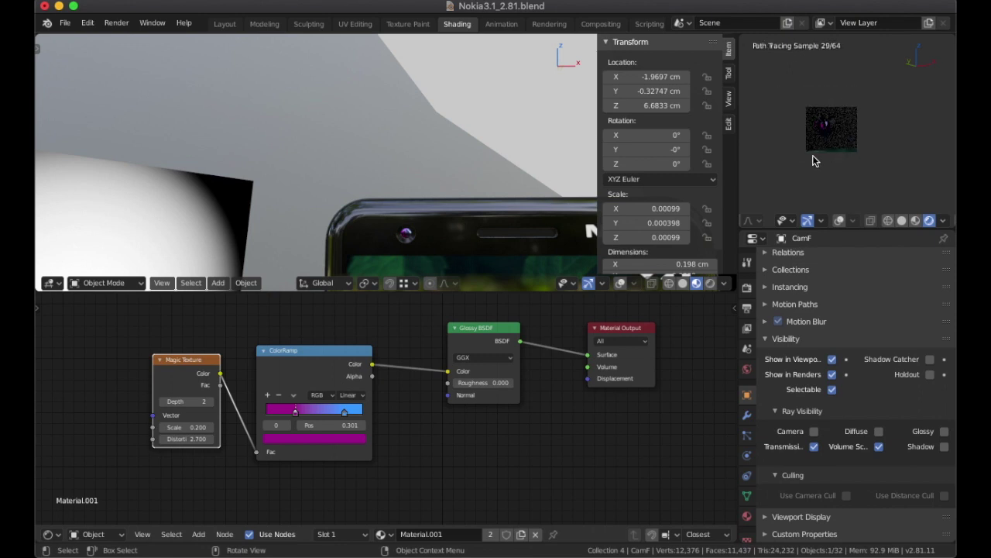
pyautogui.keyDown('shift'); pyautogui.moveTo(543, 192); pyautogui.dragTo(367, 49, button='middle'); pyautogui.keyUp('shift')
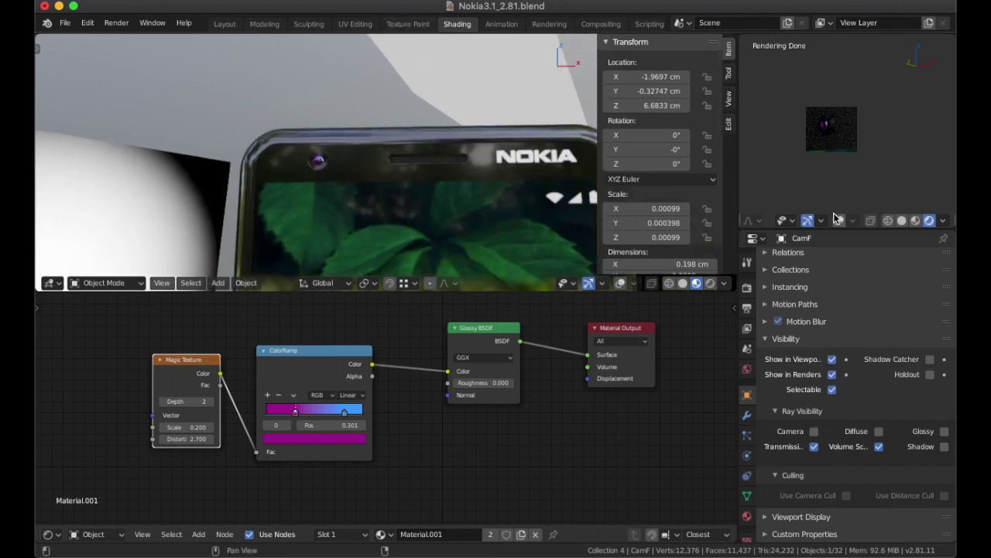
pyautogui.click(902, 220)
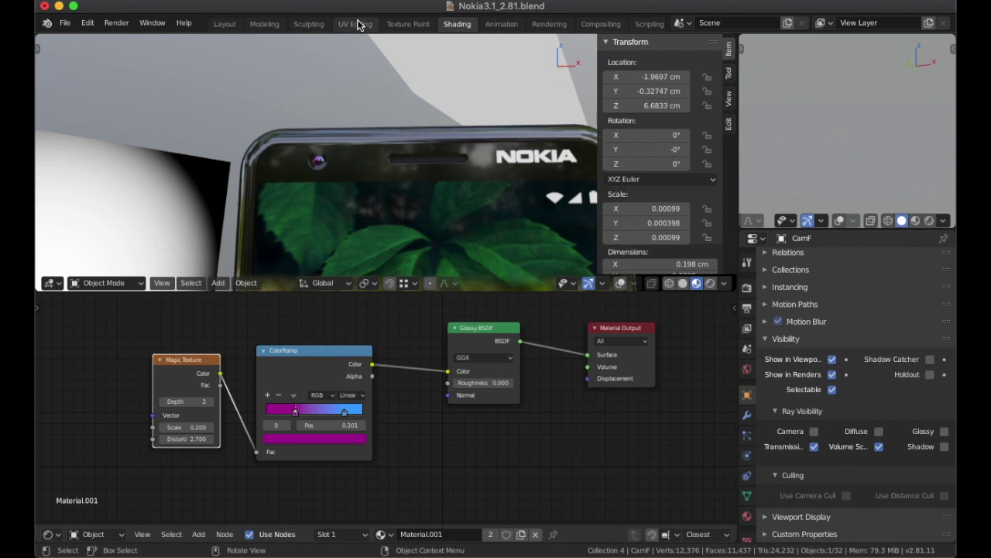
# Step: Switch to the UV Editing workspace, leave Edit Mode on the front camera lens and select the phone's front in the 3D view
pyautogui.click(358, 24)
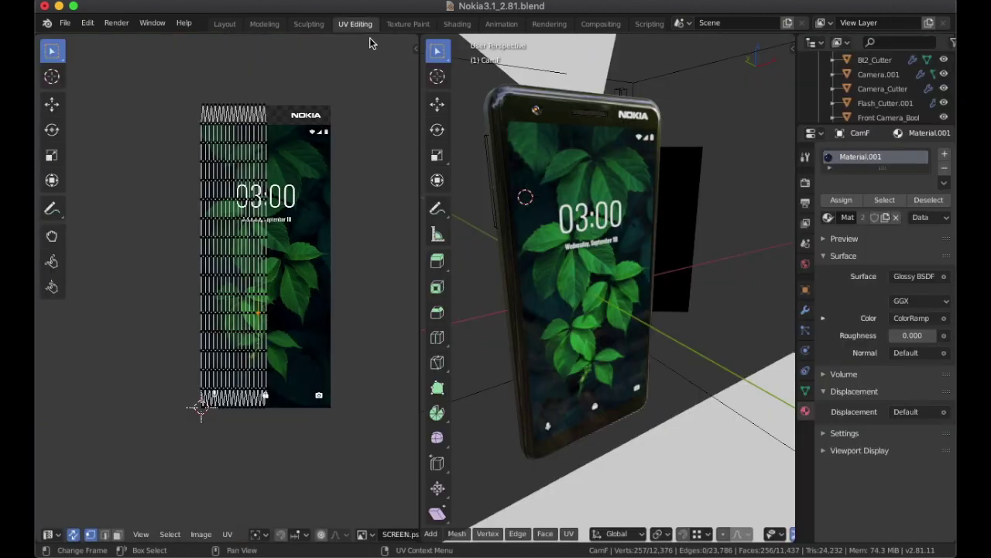
pyautogui.press('Tab')
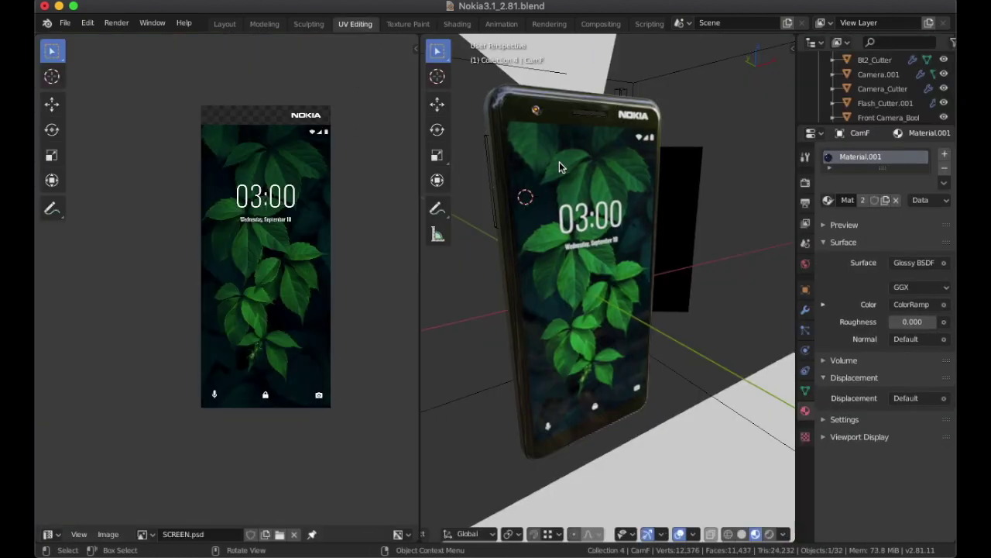
pyautogui.click(559, 161)
pyautogui.click(558, 161)
pyautogui.click(559, 161)
pyautogui.click(524, 144)
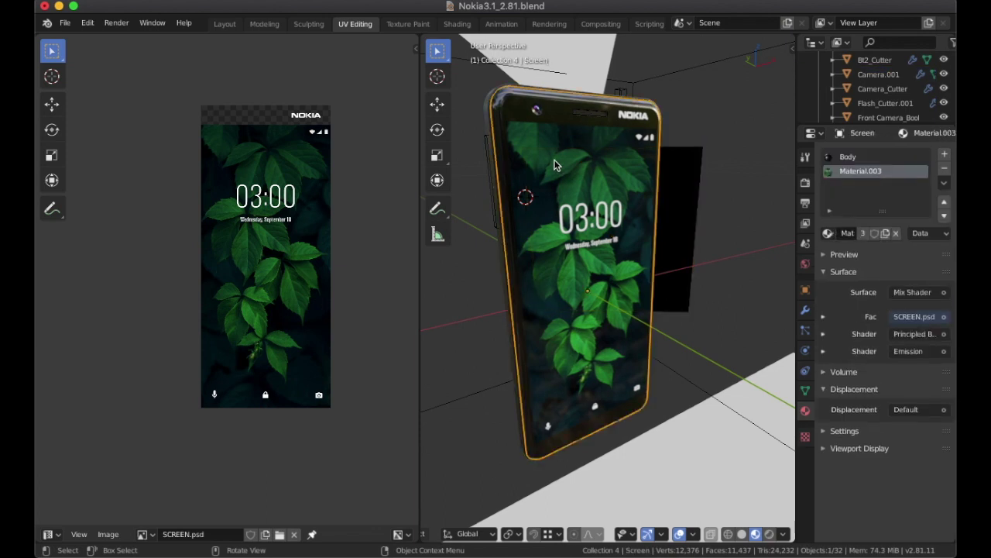
pyautogui.click(523, 144)
# Step: Expand the Empty inside the Phone collection and select its Screen object in the outliner
pyautogui.scroll(-5, 878, 91)
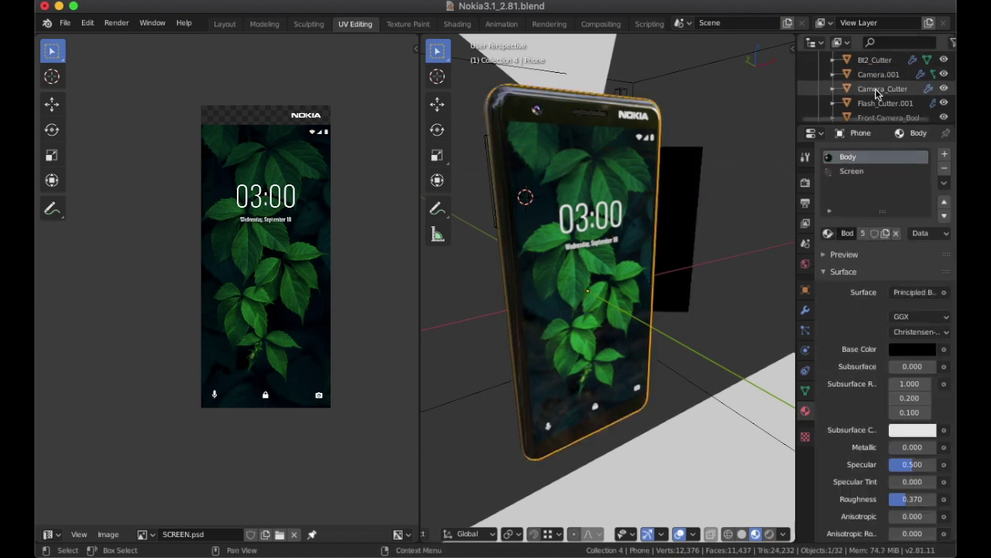
pyautogui.scroll(-2, 877, 91)
pyautogui.scroll(8, 878, 92)
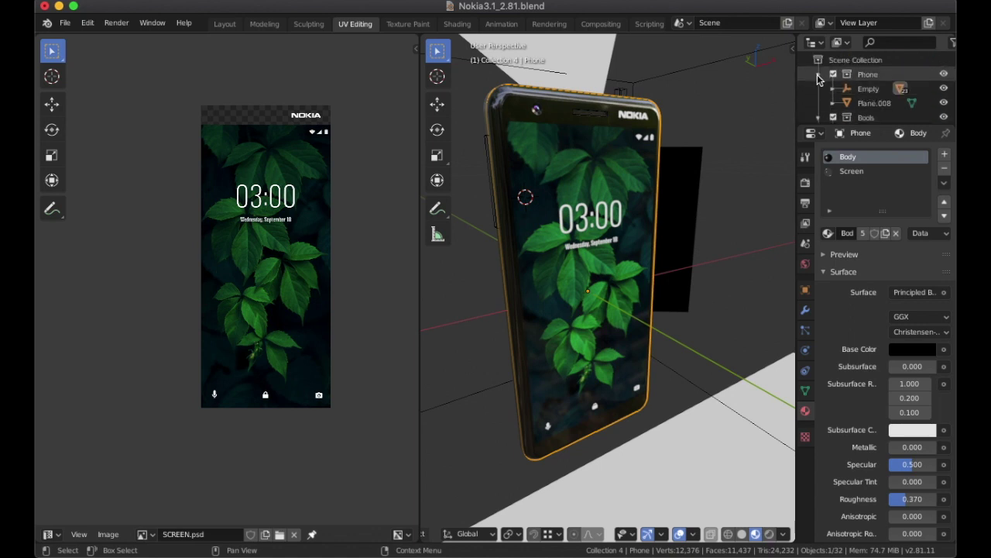
pyautogui.click(833, 89)
pyautogui.scroll(-4, 860, 99)
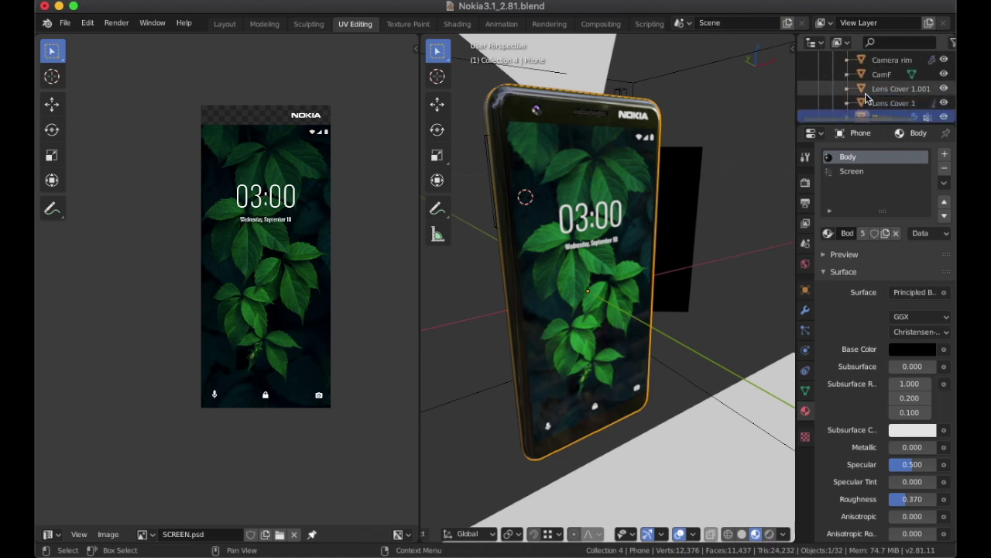
pyautogui.click(877, 90)
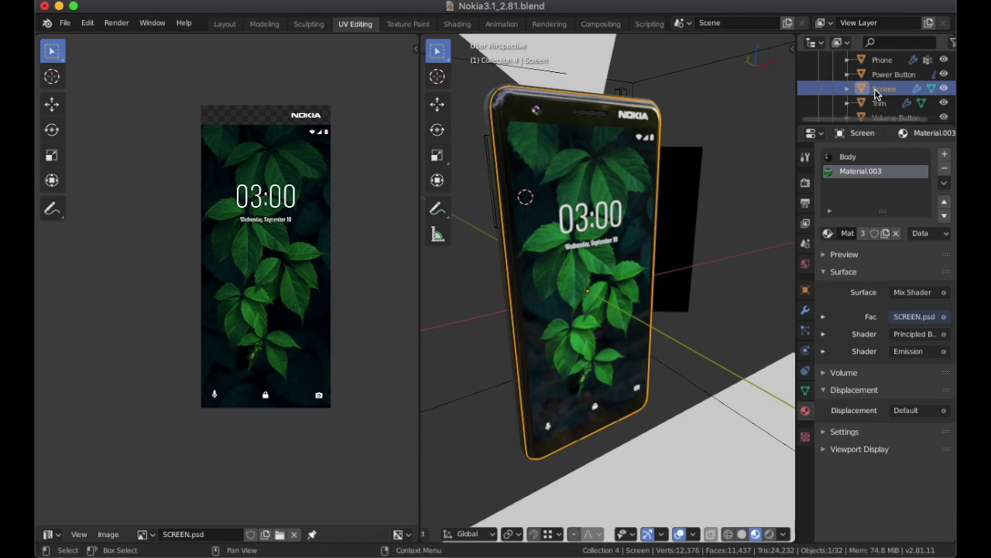
# Step: Put the Screen mesh in Edit Mode and examine its UV layout against the SCREEN.psd image and the 3D model
pyautogui.press('Tab')
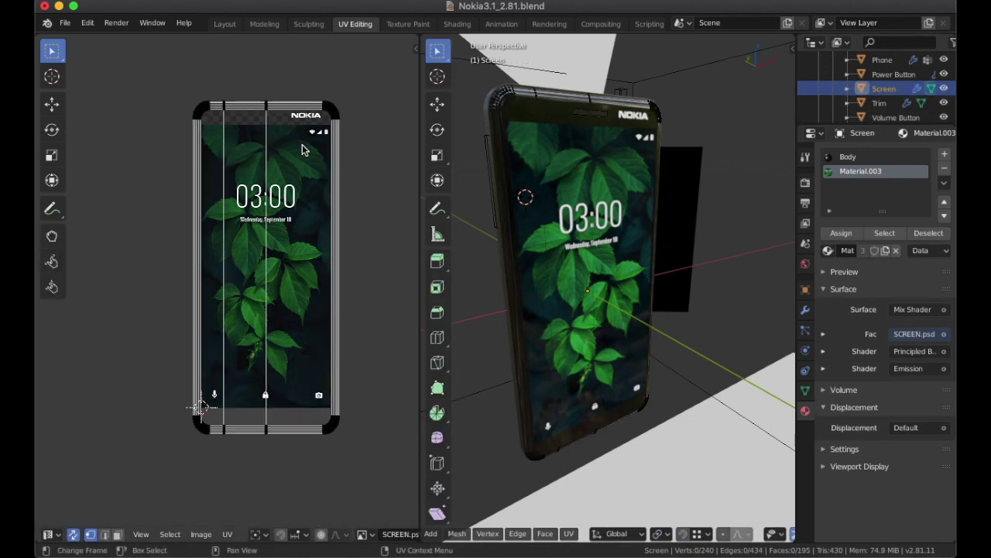
pyautogui.scroll(1, 305, 149)
pyautogui.scroll(1, 299, 169)
pyautogui.moveTo(299, 168); pyautogui.dragTo(290, 176, button='middle')
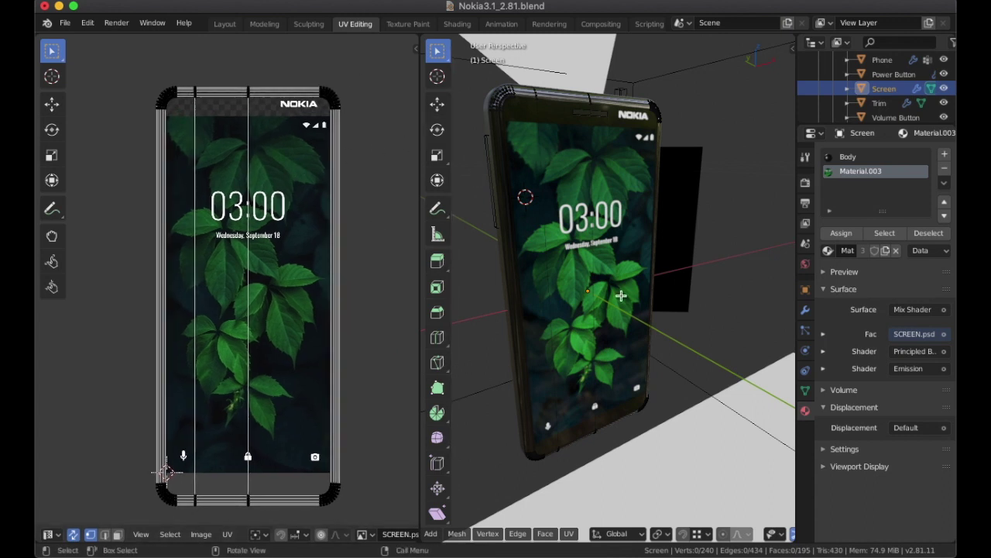
pyautogui.moveTo(628, 287); pyautogui.dragTo(576, 262, button='middle')
pyautogui.scroll(-2, 579, 314)
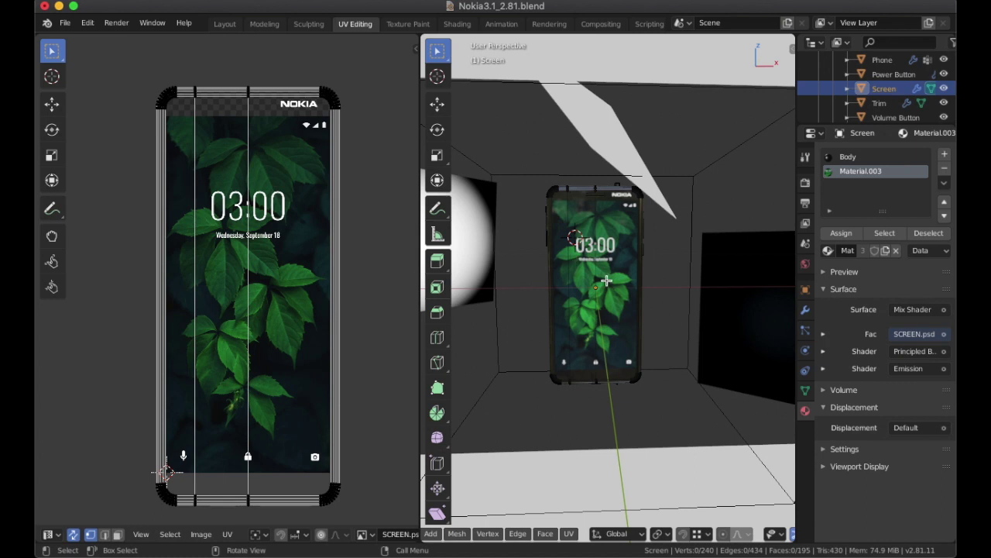
# Step: Return to the Layout workspace and view the whole phone at an angle within the lighting setup
pyautogui.click(227, 24)
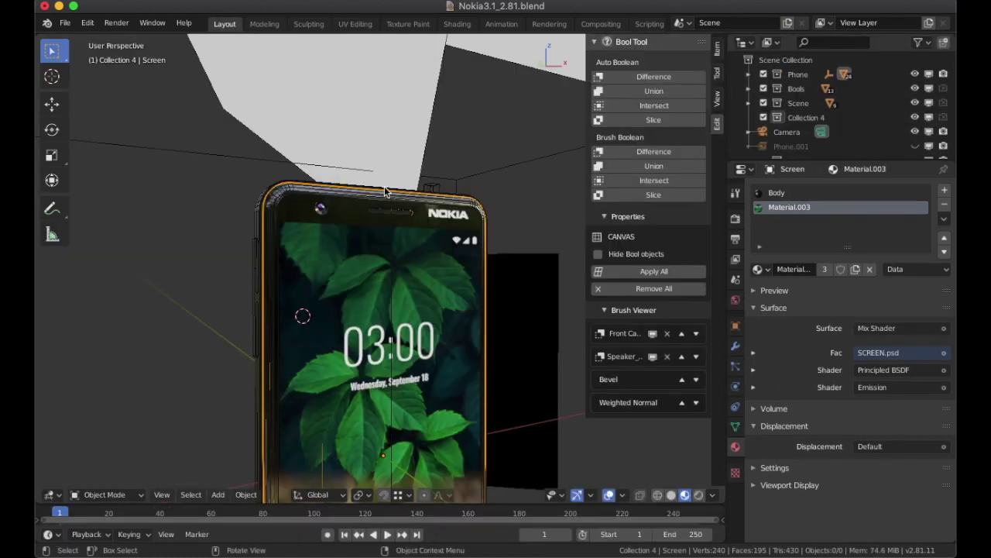
pyautogui.scroll(-3, 424, 202)
pyautogui.moveTo(423, 202); pyautogui.dragTo(392, 121, button='middle')
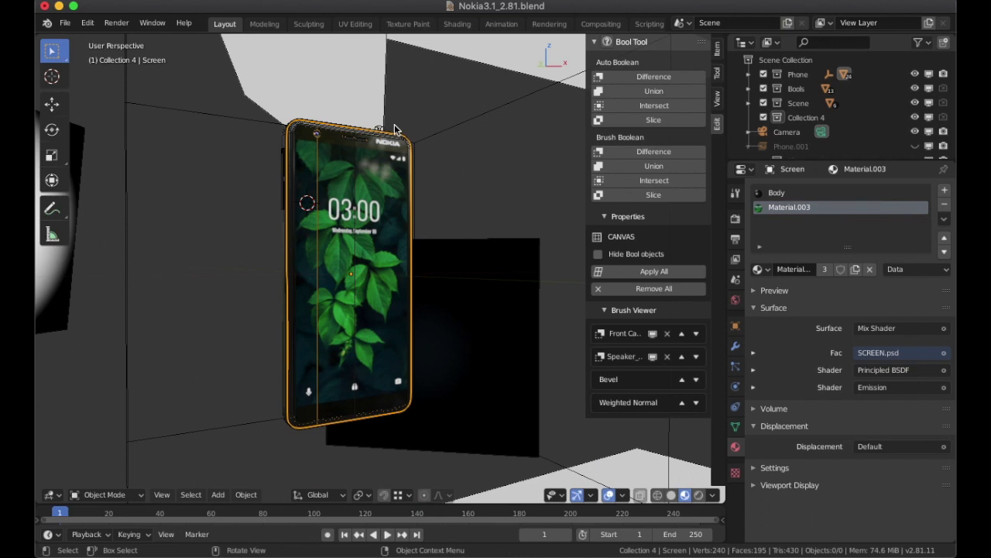